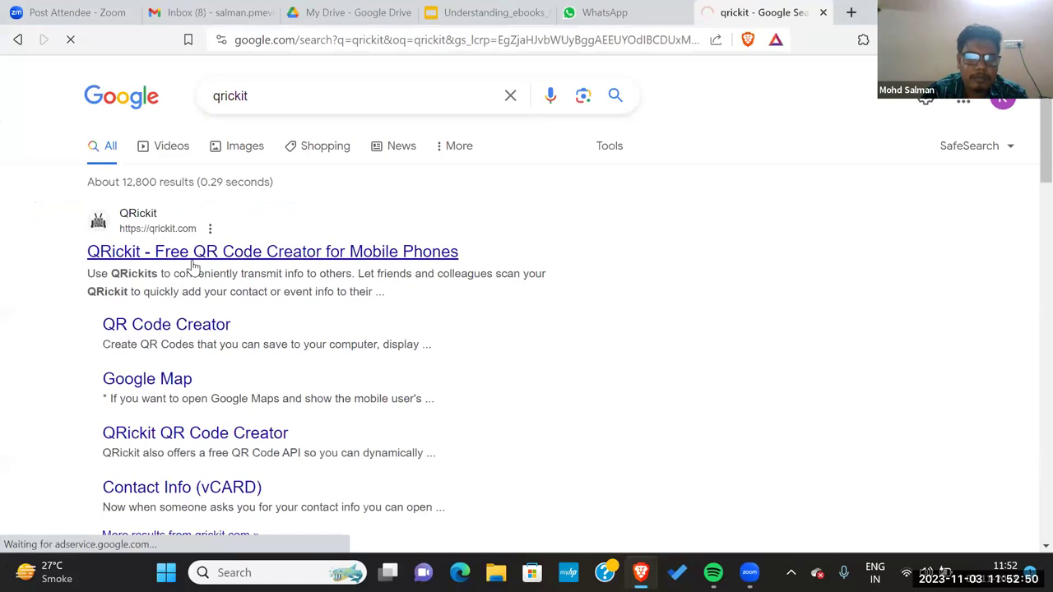
Open the QRickit website from the search results
click(192, 260)
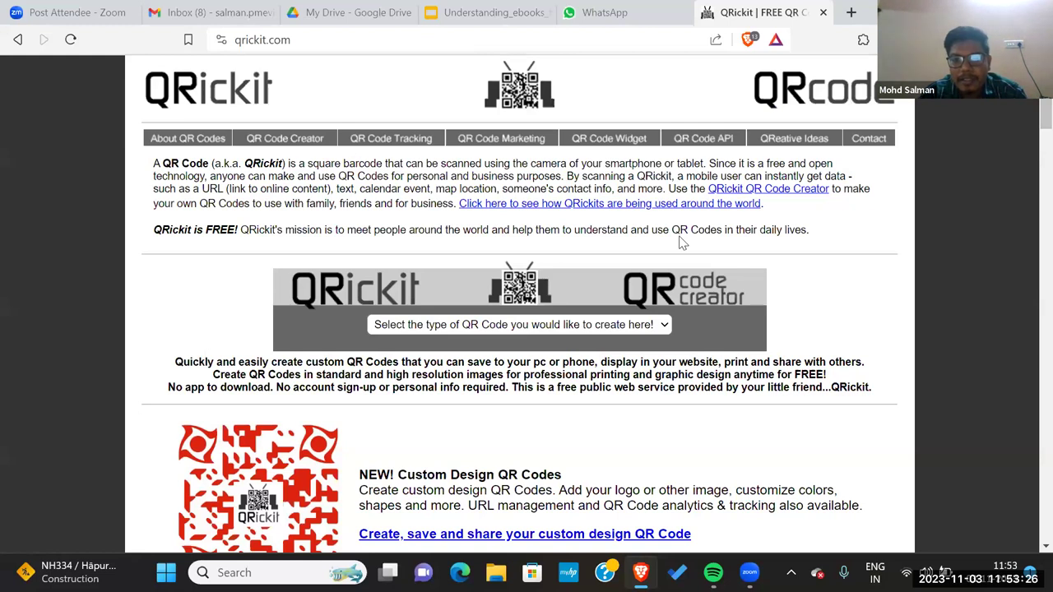
Create a blank Google Sheets spreadsheet from Google Drive and name it "qr code"
click(364, 11)
click(90, 137)
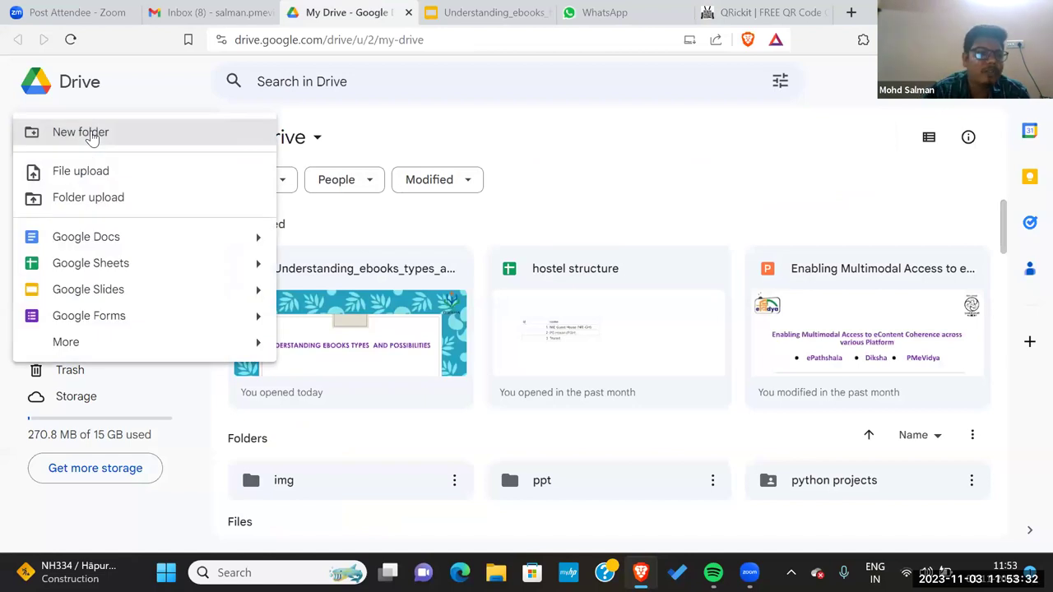
mouse_move(254, 265)
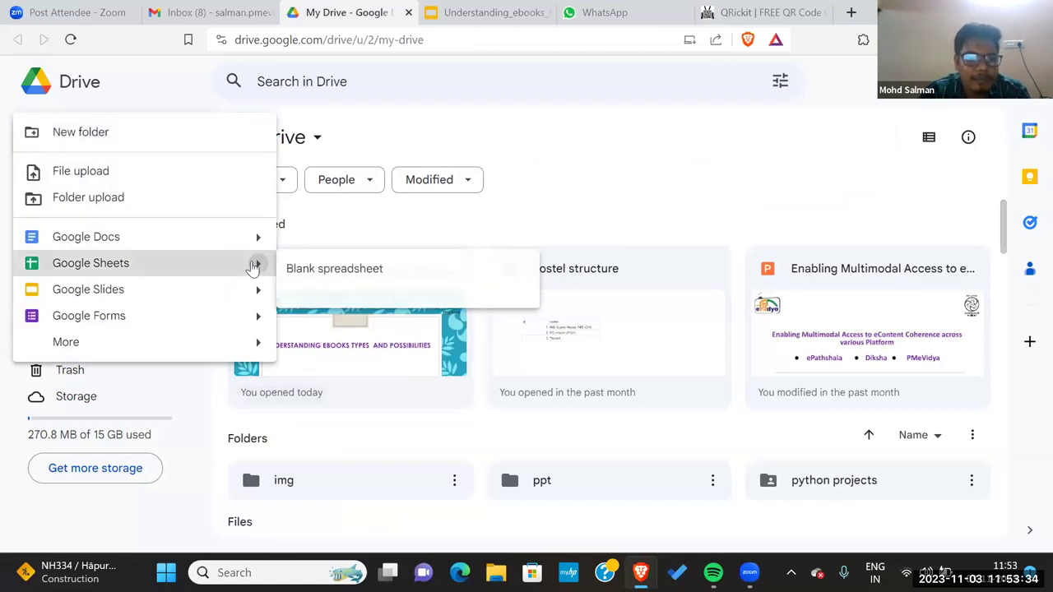
click(335, 271)
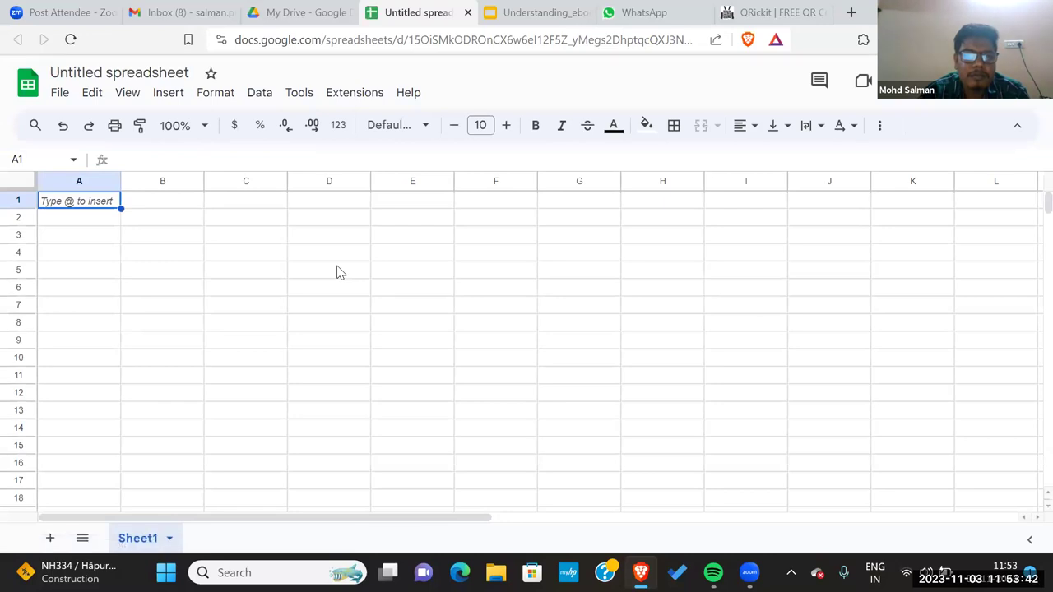
click(112, 69)
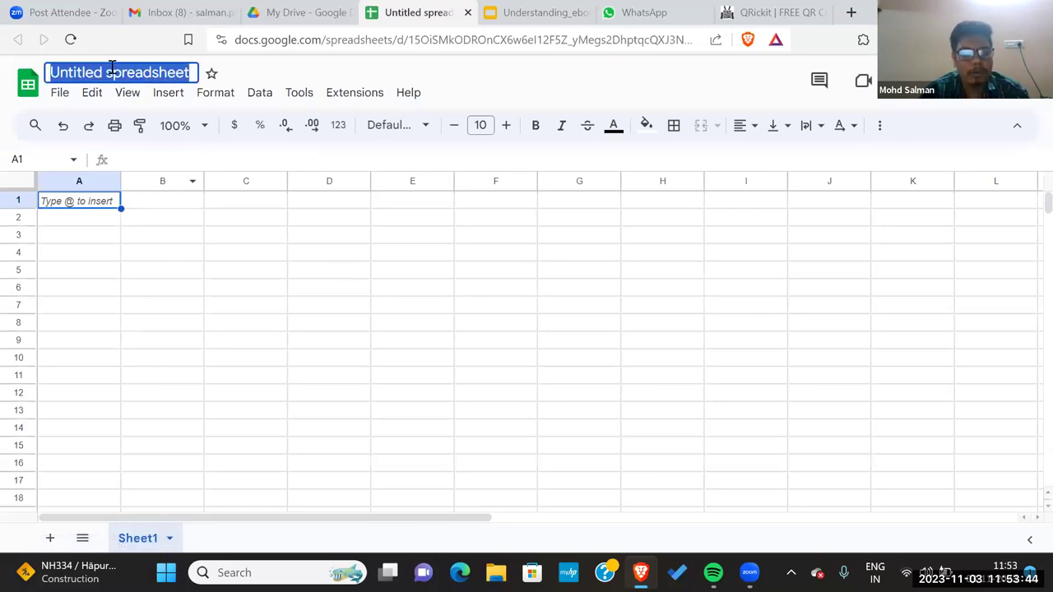
text(qr code)
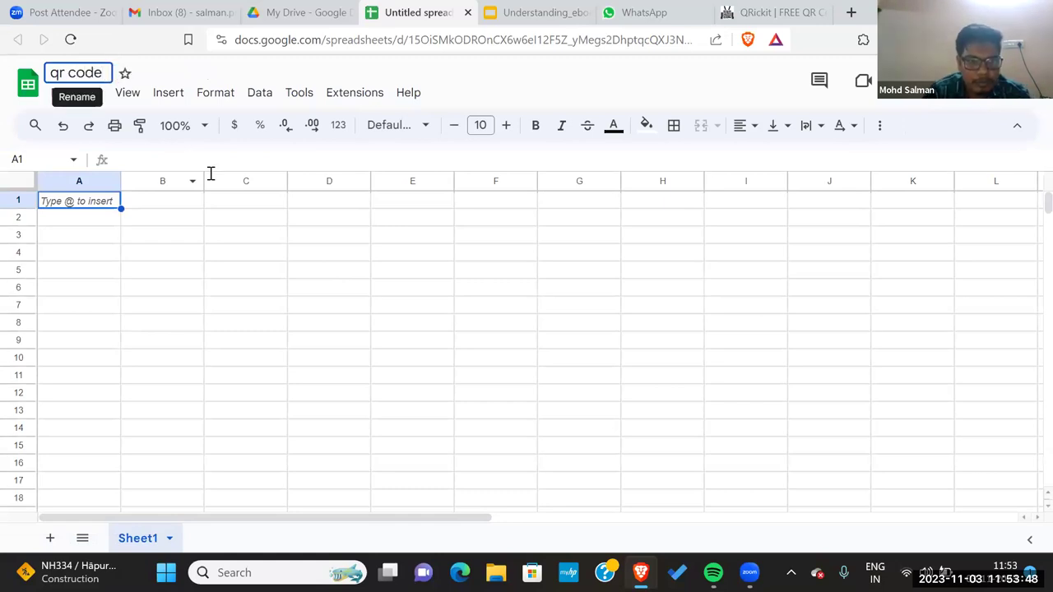
click(250, 239)
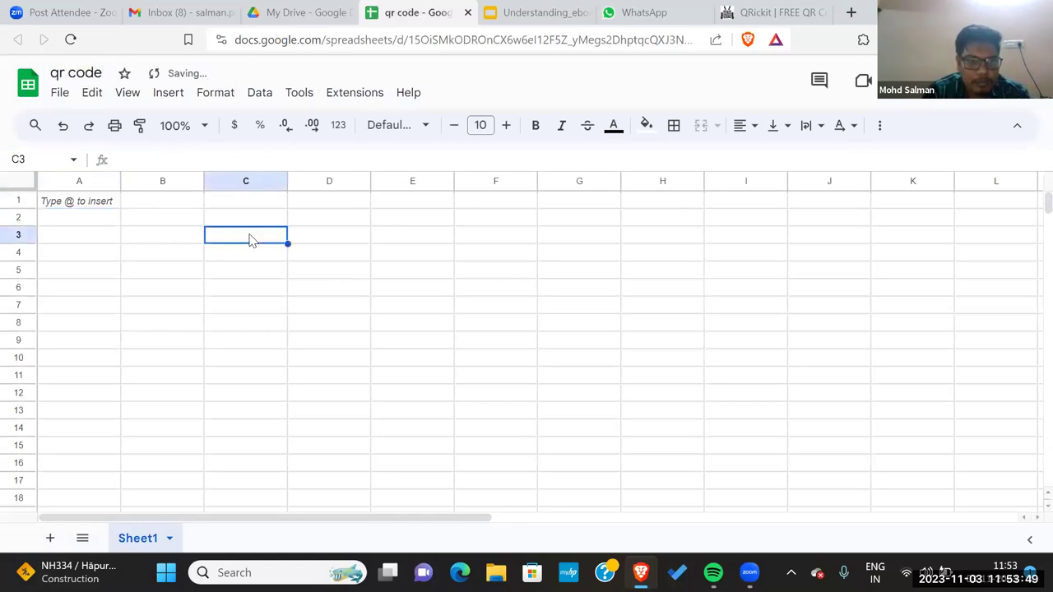
Enter the column headings "Domain url", "code", "Complete url" and "qr code" in cells A1 to D1
click(104, 205)
text(D)
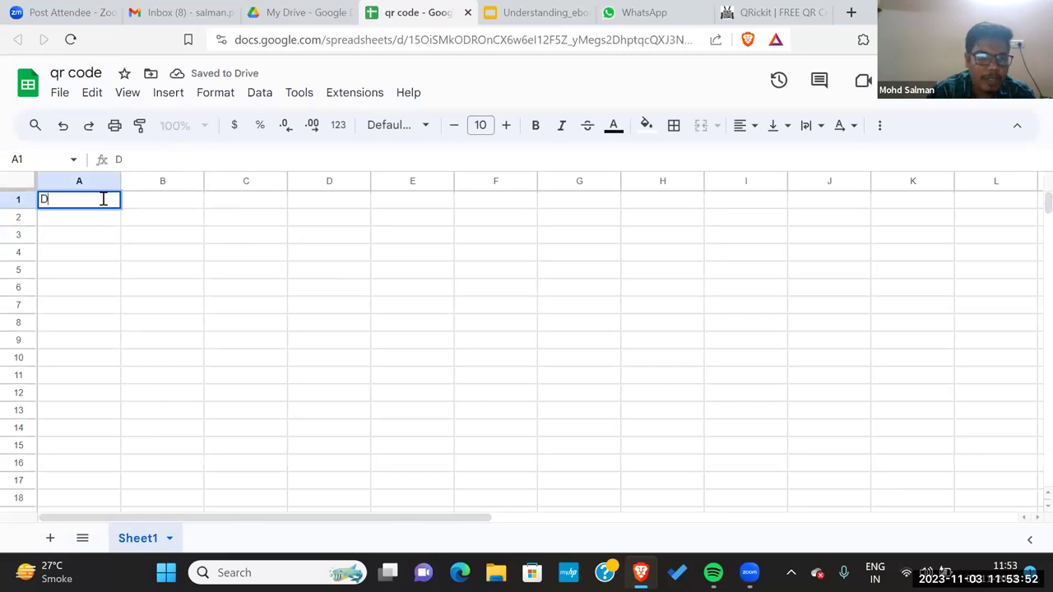
text(omain )
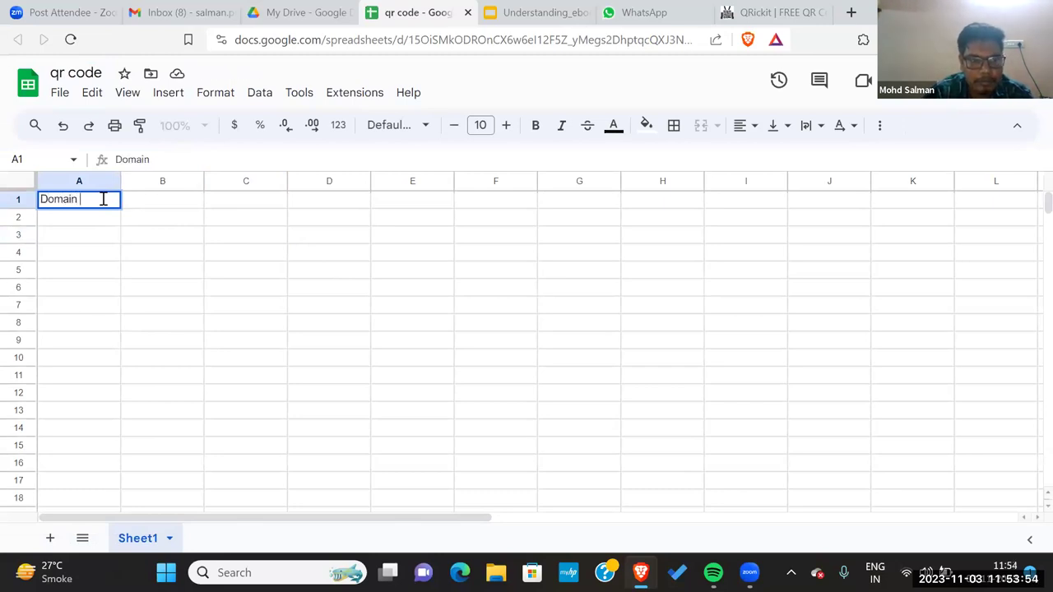
text(url)
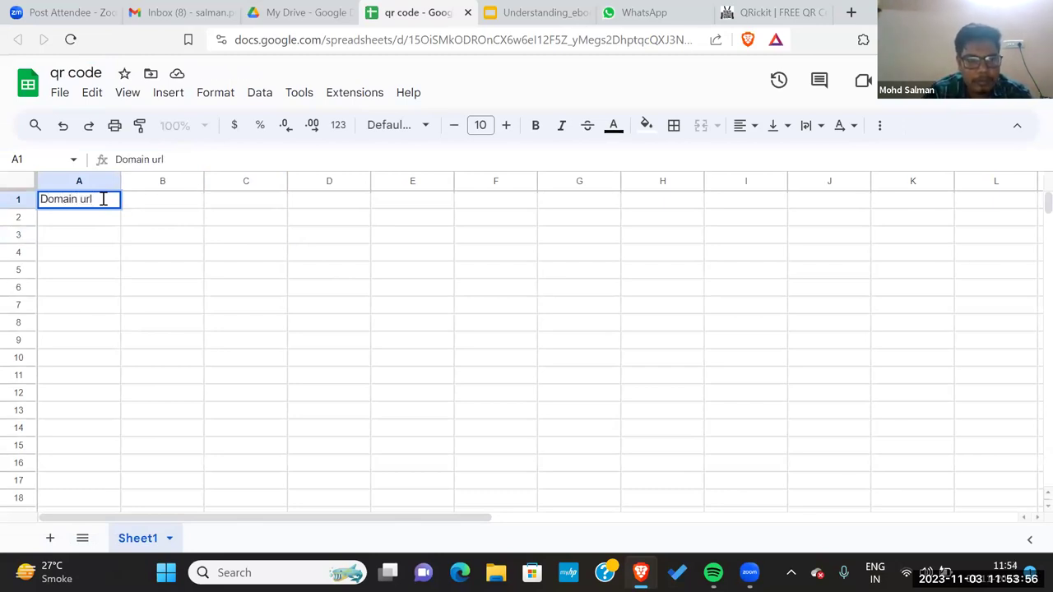
click(191, 207)
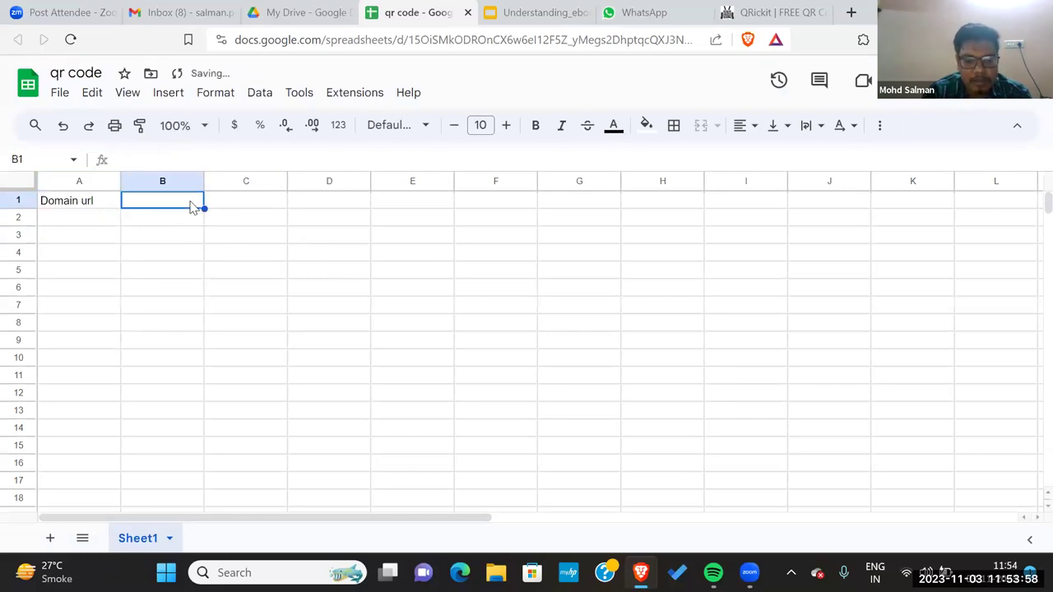
text(code)
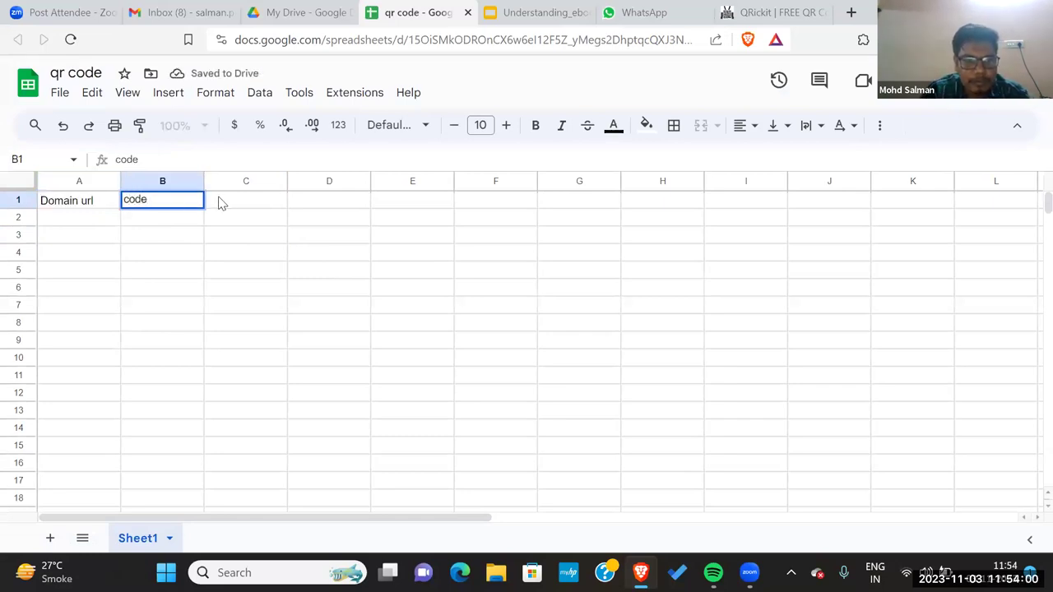
click(257, 204)
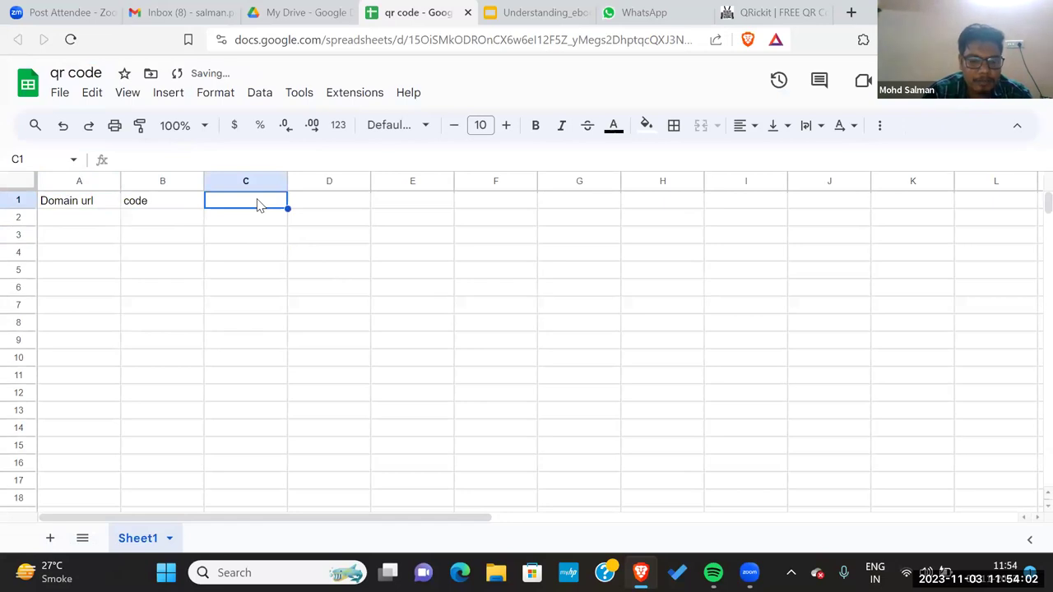
text(Com)
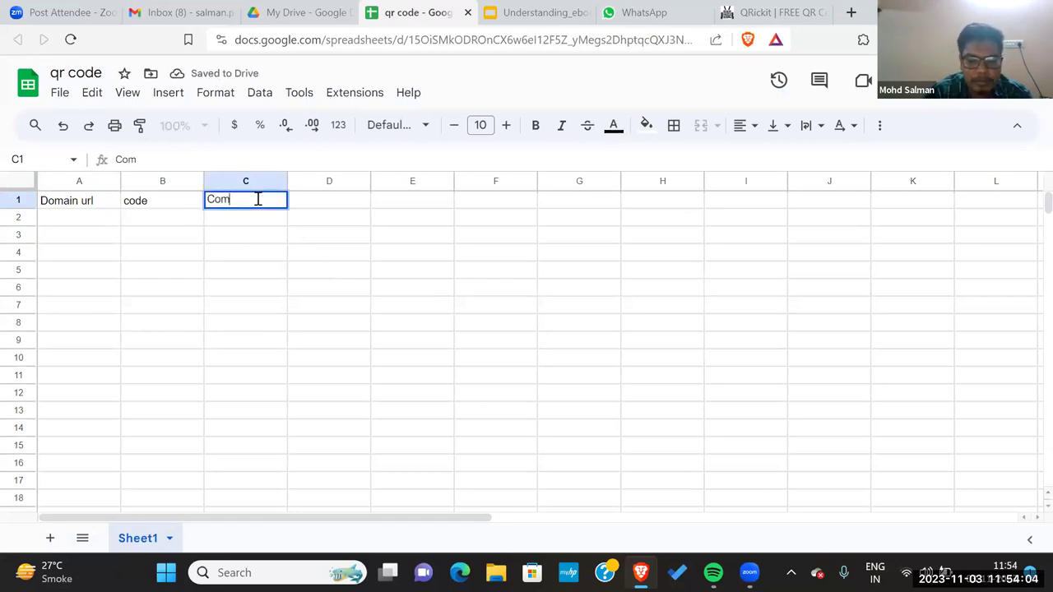
text(plete)
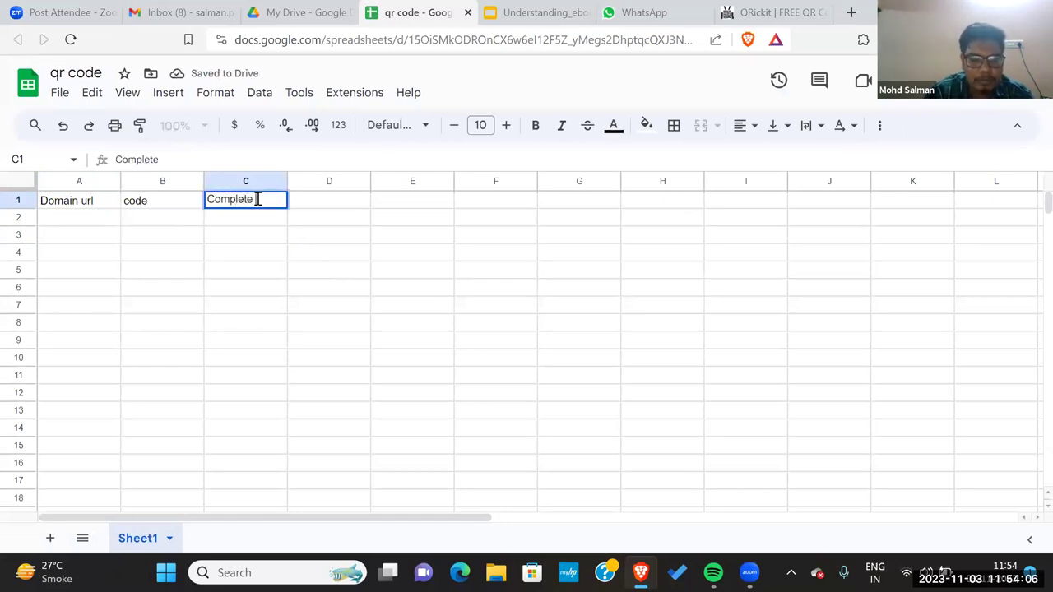
text( url)
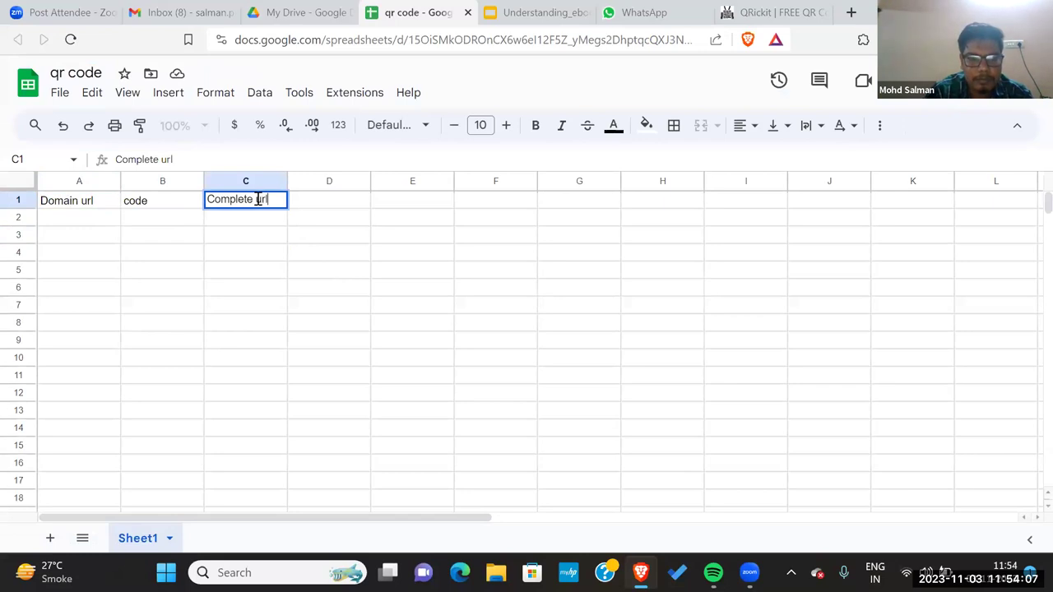
click(348, 201)
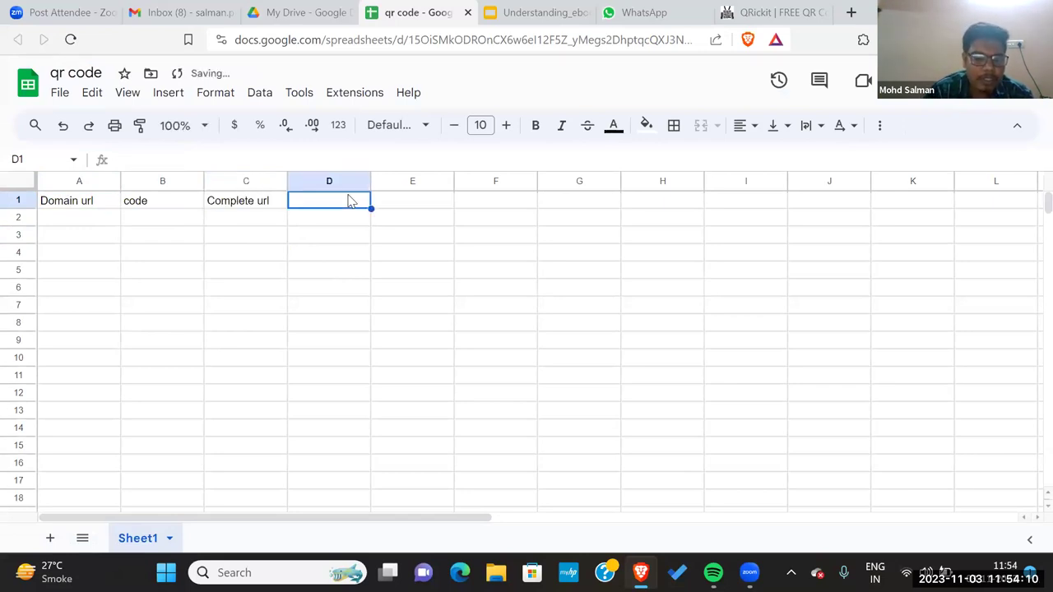
text(qr co)
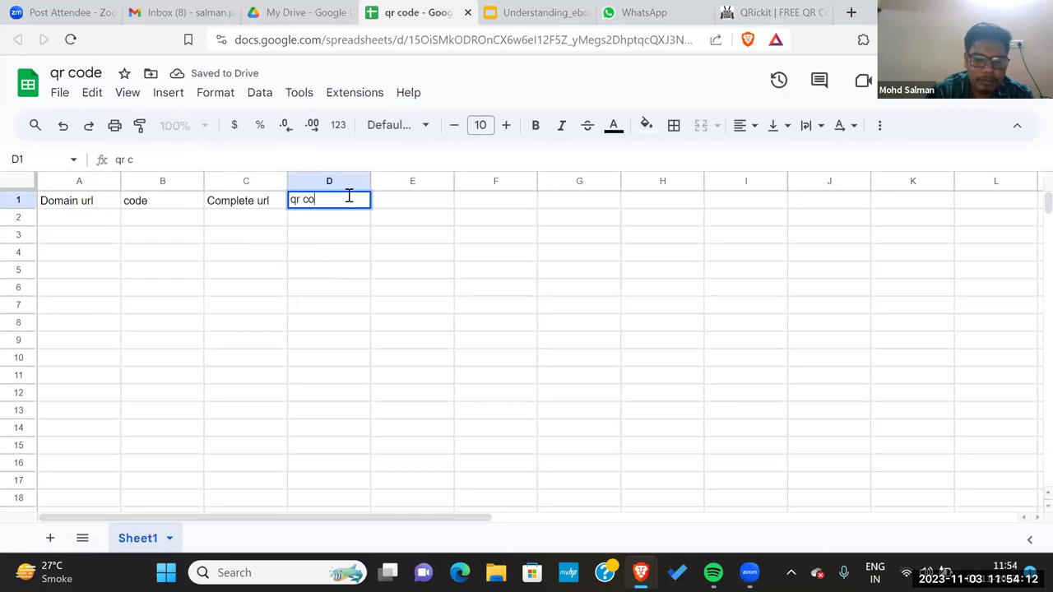
text(de)
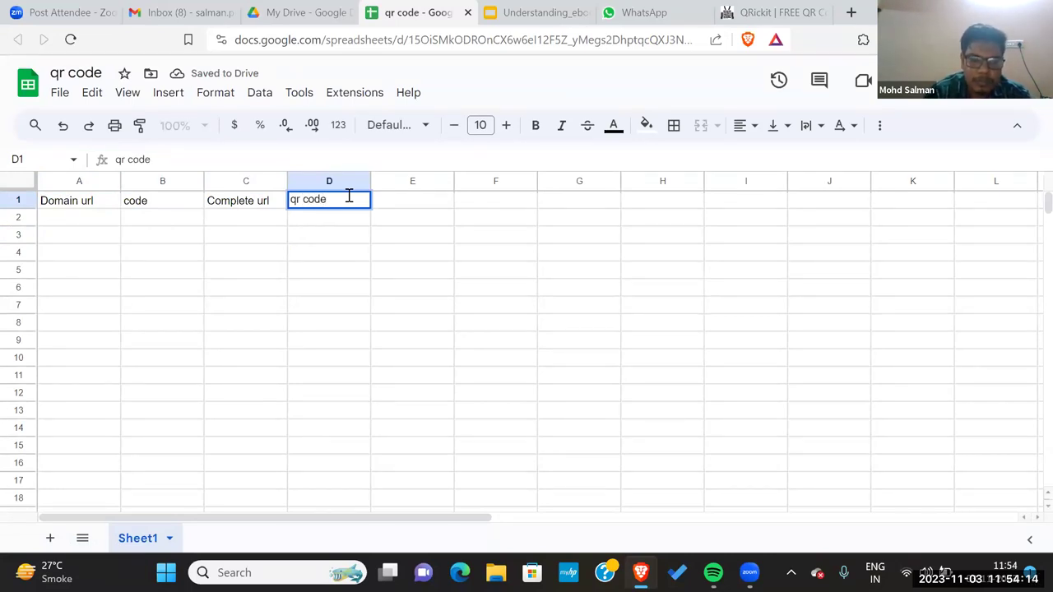
click(350, 222)
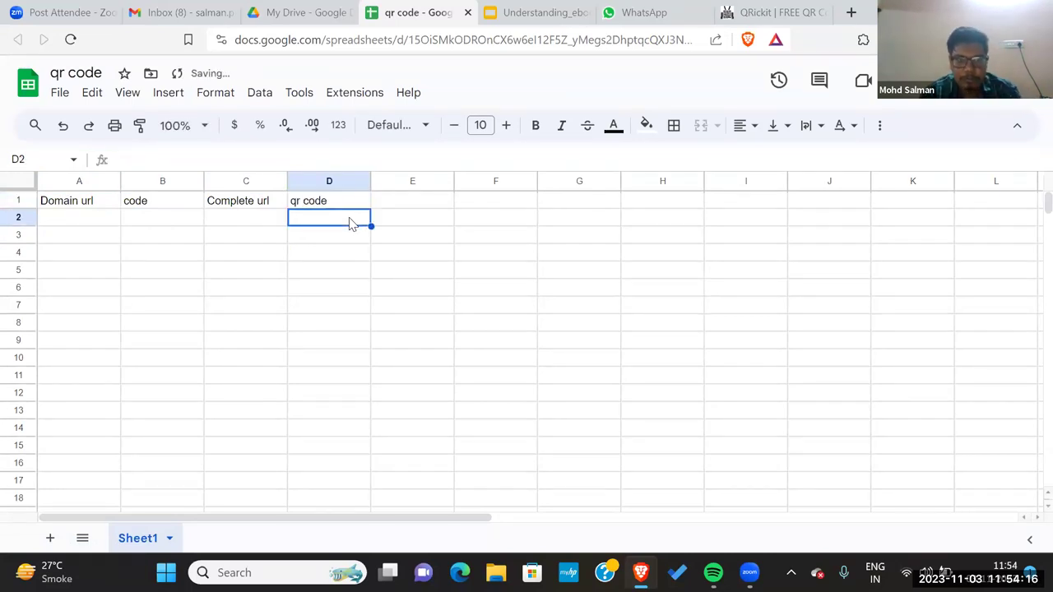
click(547, 10)
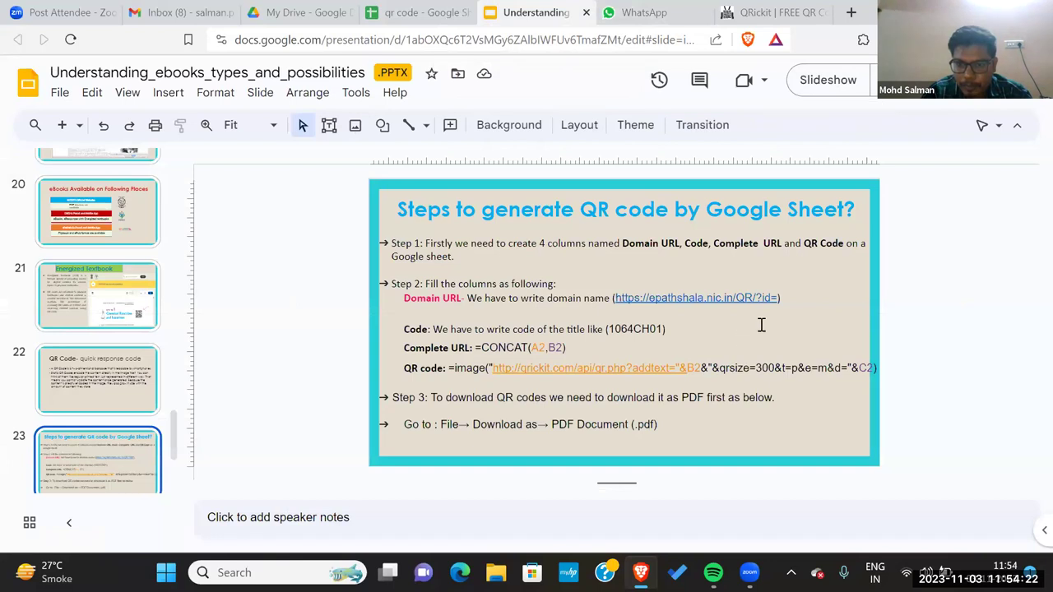
click(777, 297)
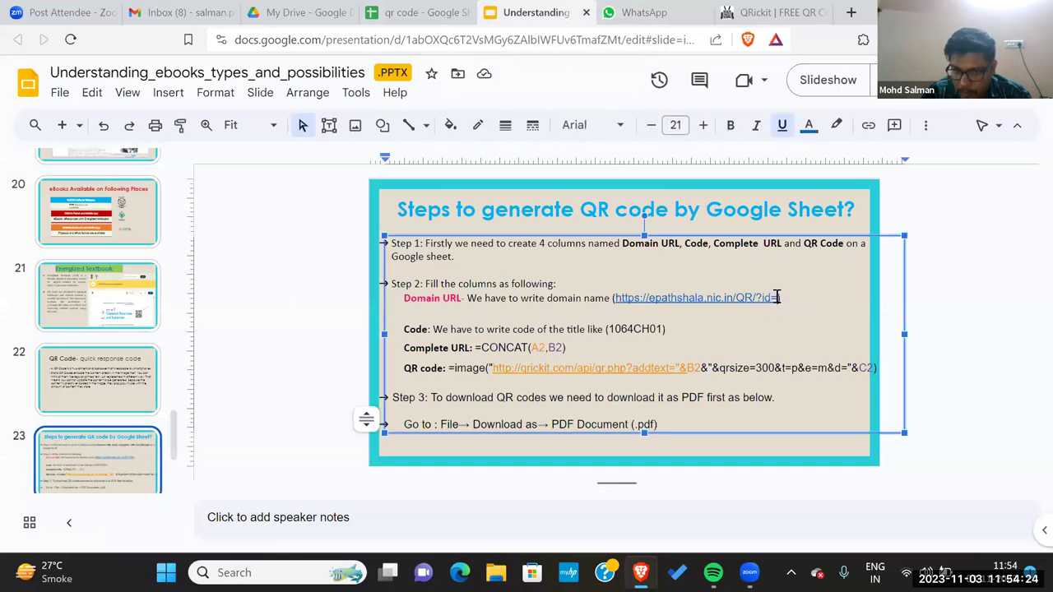
drag(777, 297, 616, 295)
key(ctrl+c)
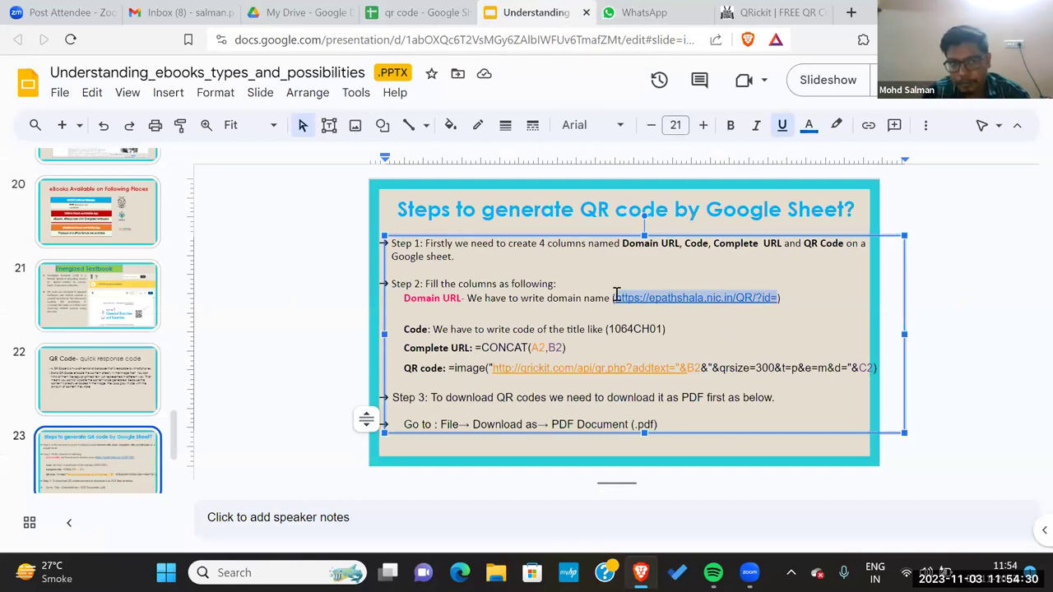
click(413, 10)
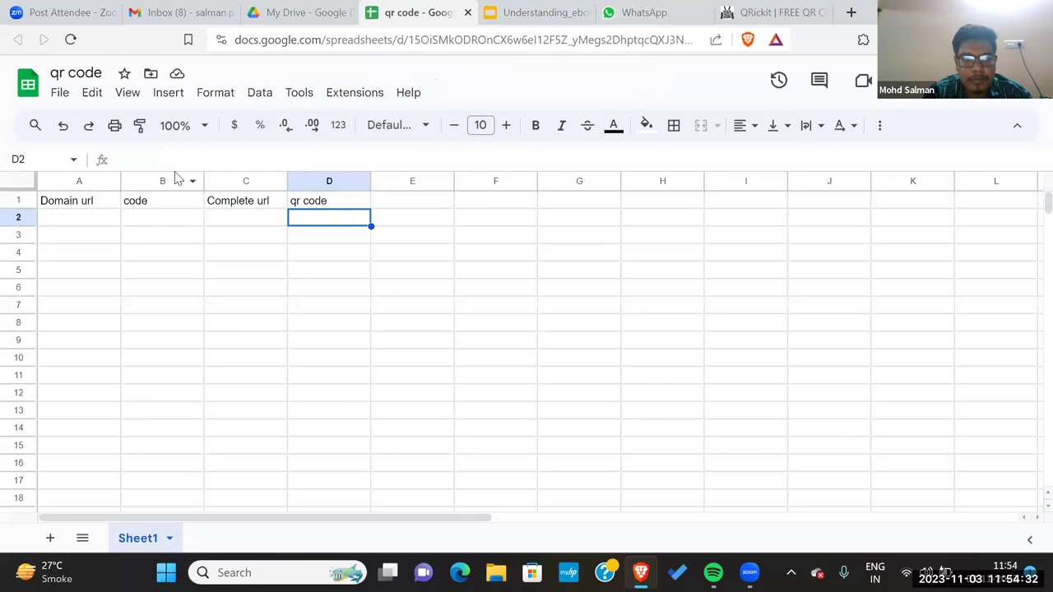
double_click(93, 220)
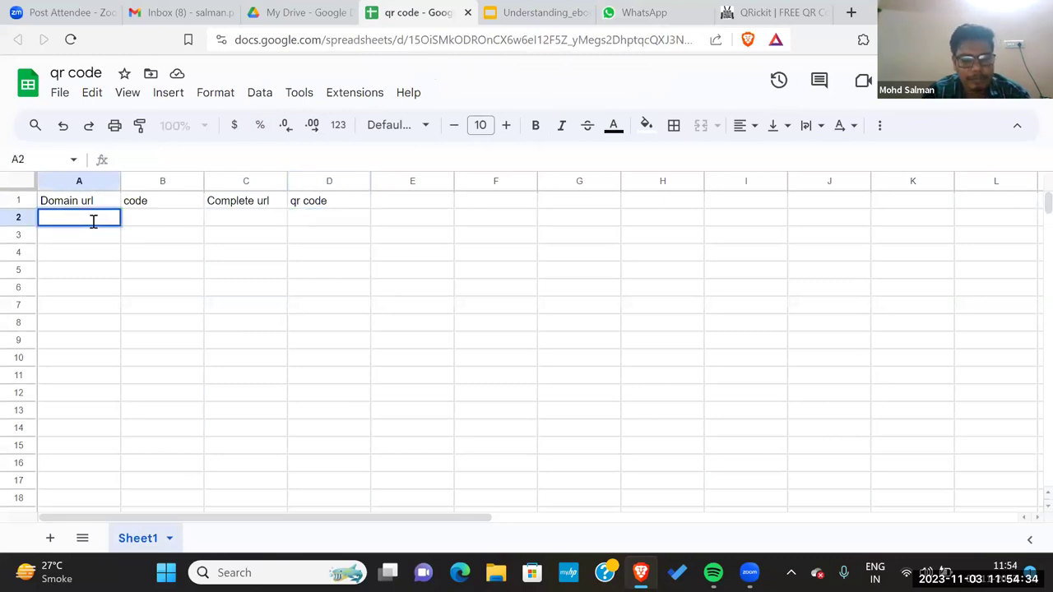
key(ctrl+v)
click(127, 275)
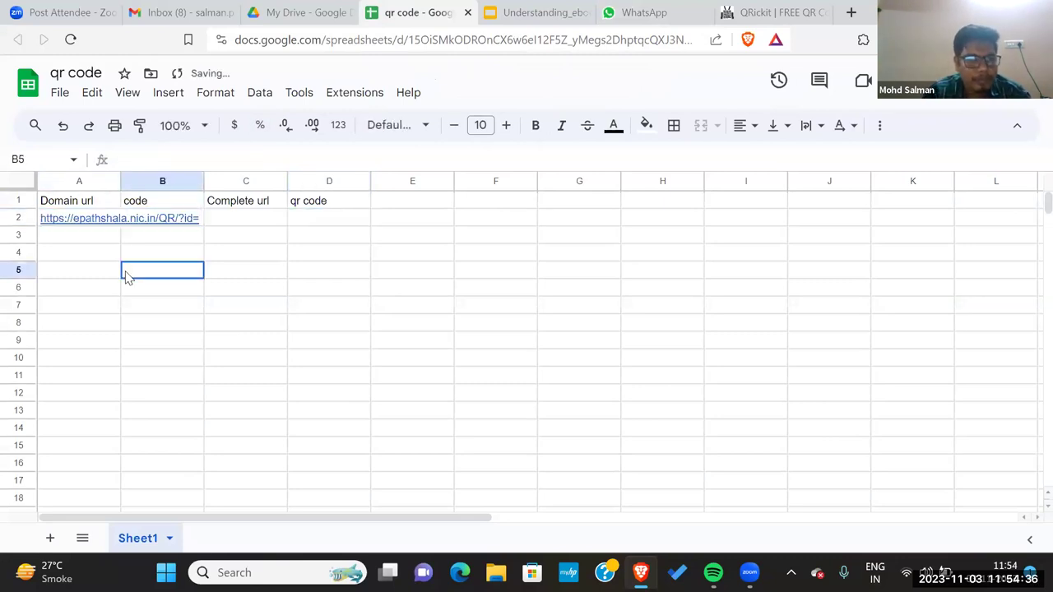
drag(121, 182, 207, 181)
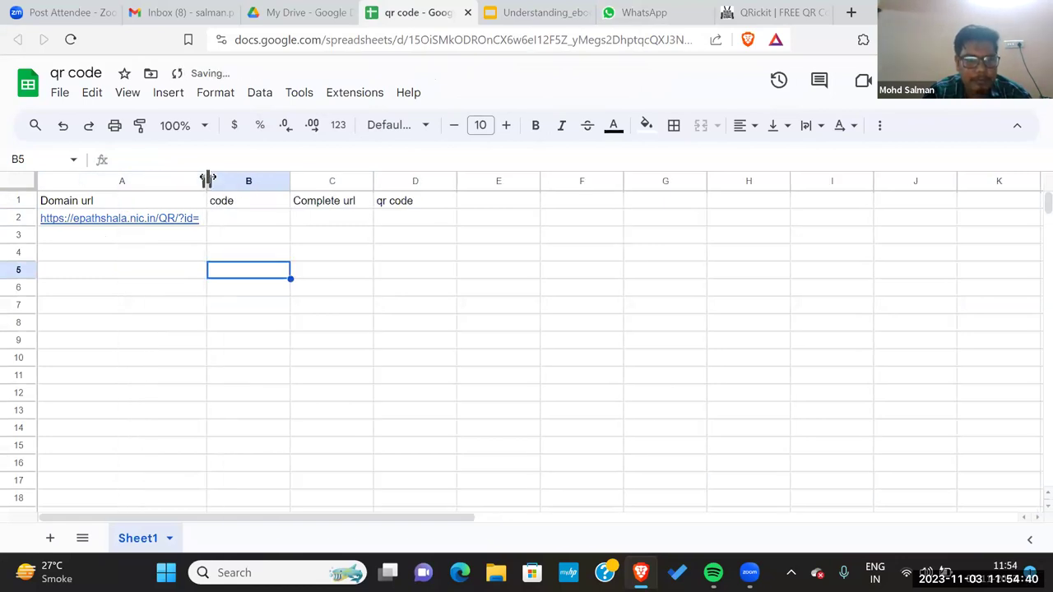
Copy the title code 1064CH01 from the steps slide into cell B2 of the spreadsheet
click(510, 8)
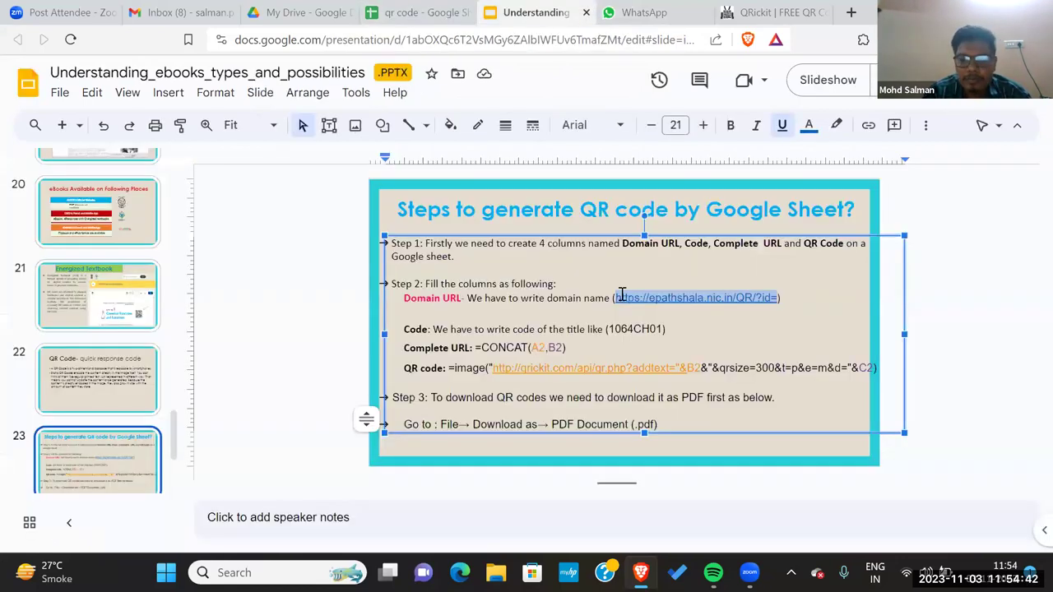
drag(665, 329, 612, 329)
key(ctrl+c)
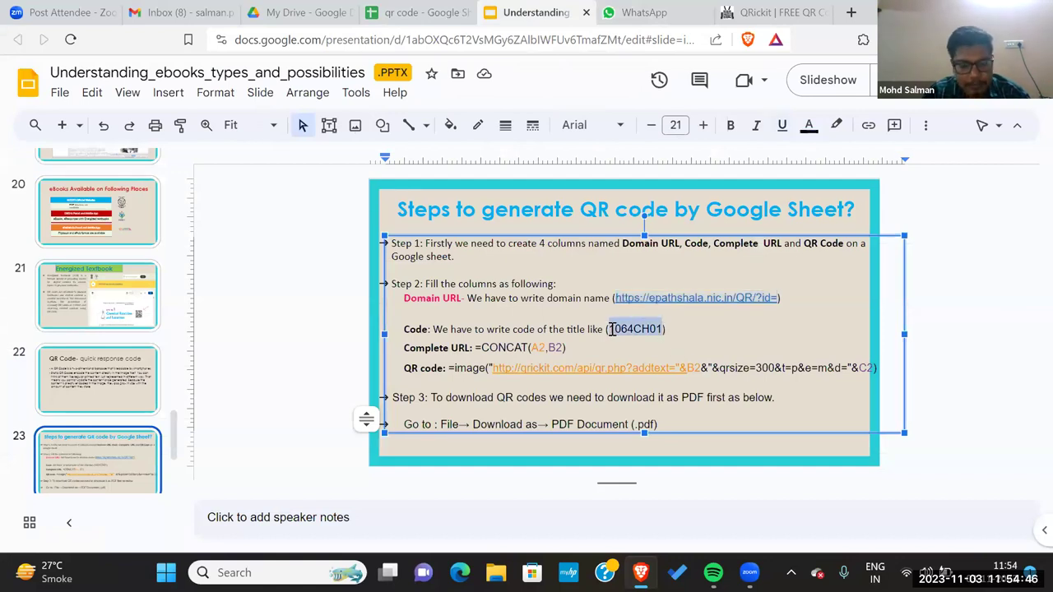
click(424, 12)
double_click(272, 218)
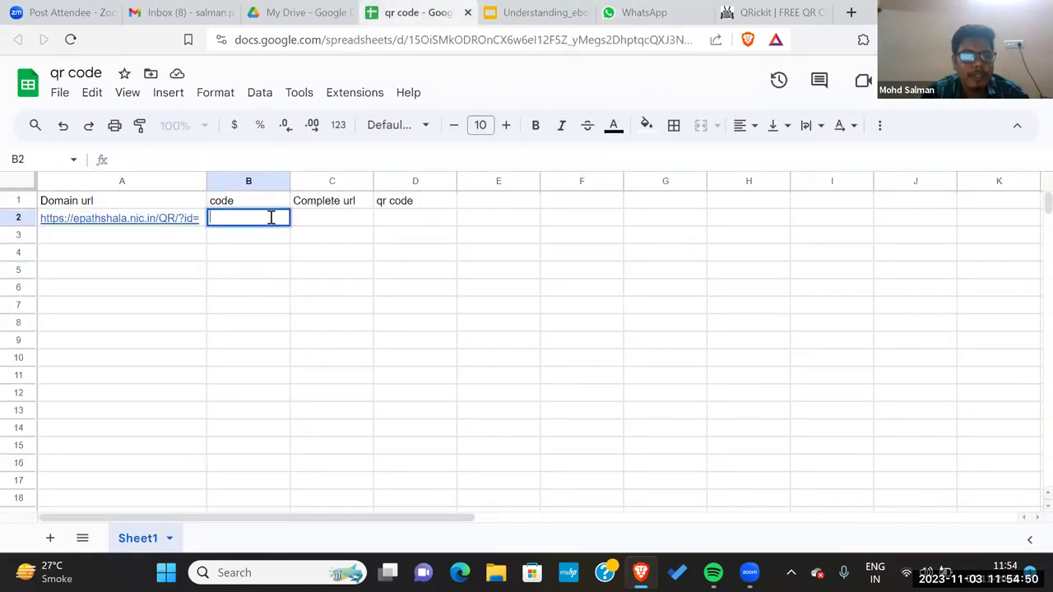
key(ctrl+v)
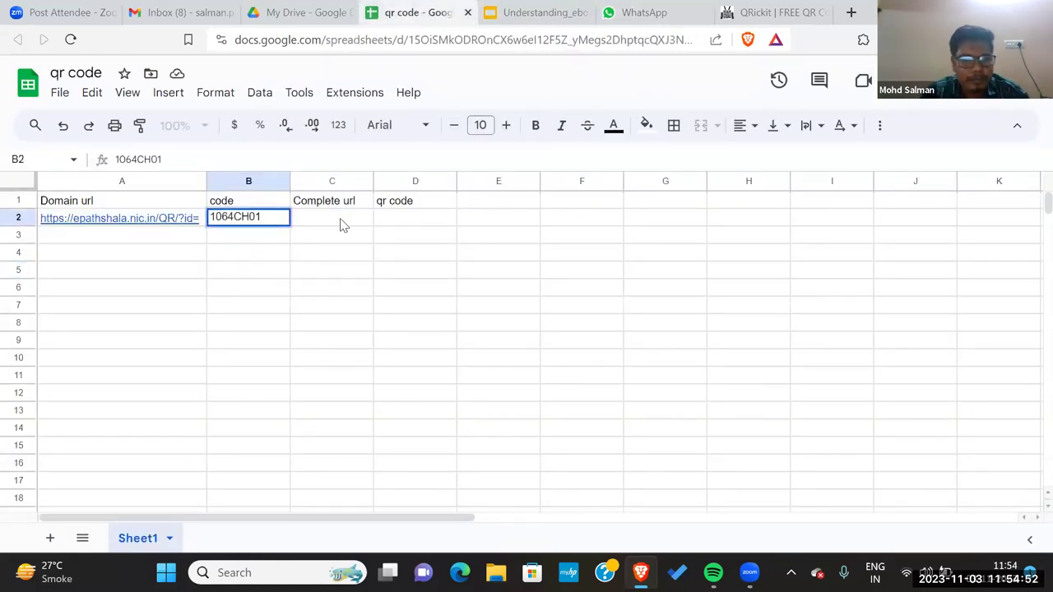
click(342, 224)
Copy the formula =CONCAT(A2,B2) from the steps slide into cell C2 and widen column C to fit the complete URL
click(562, 10)
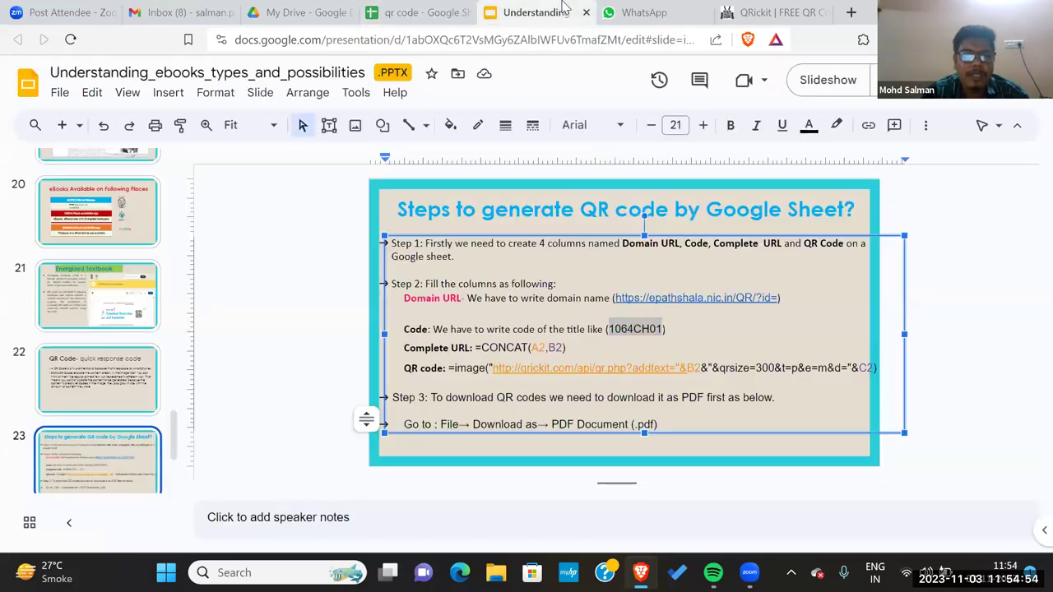
click(571, 348)
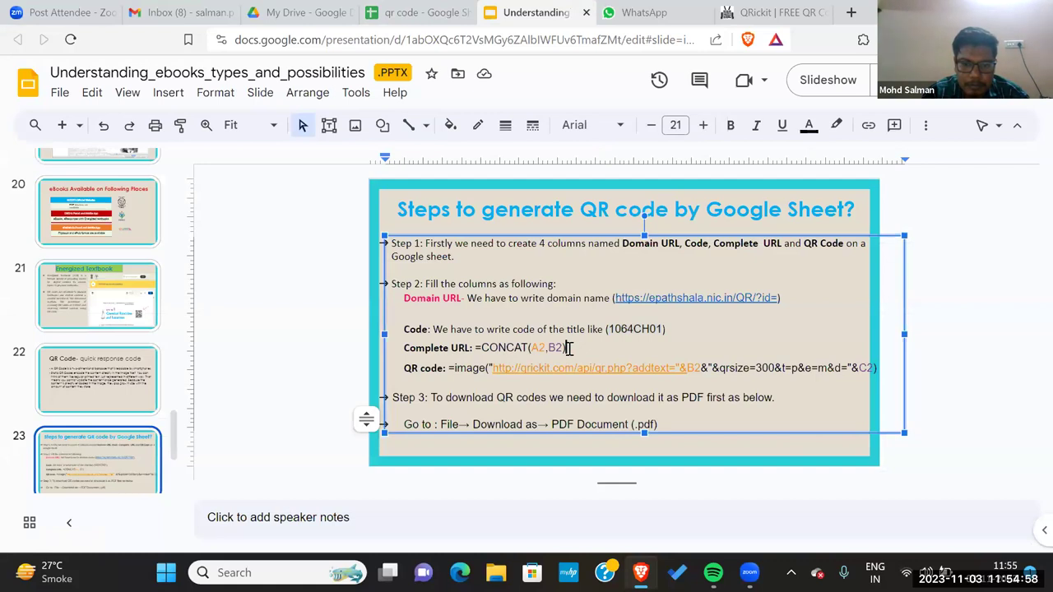
drag(568, 348, 477, 348)
key(ctrl+c)
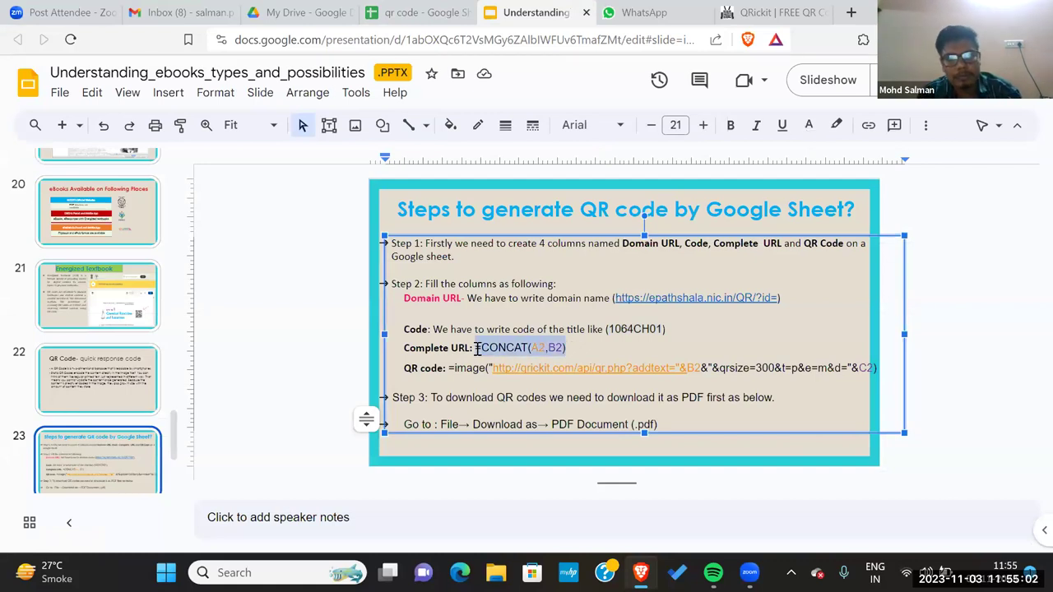
click(382, 12)
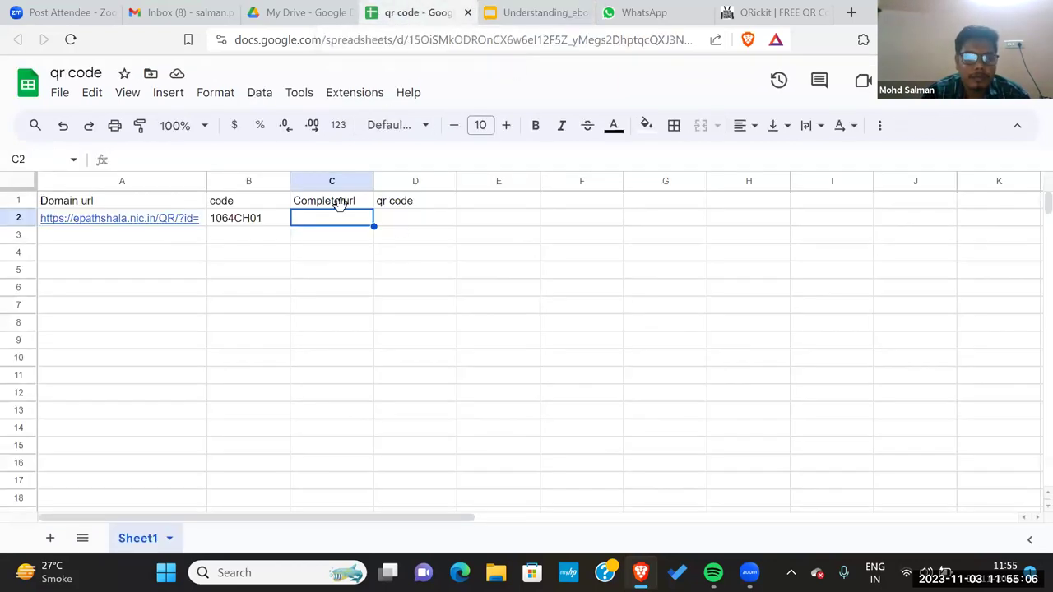
double_click(326, 217)
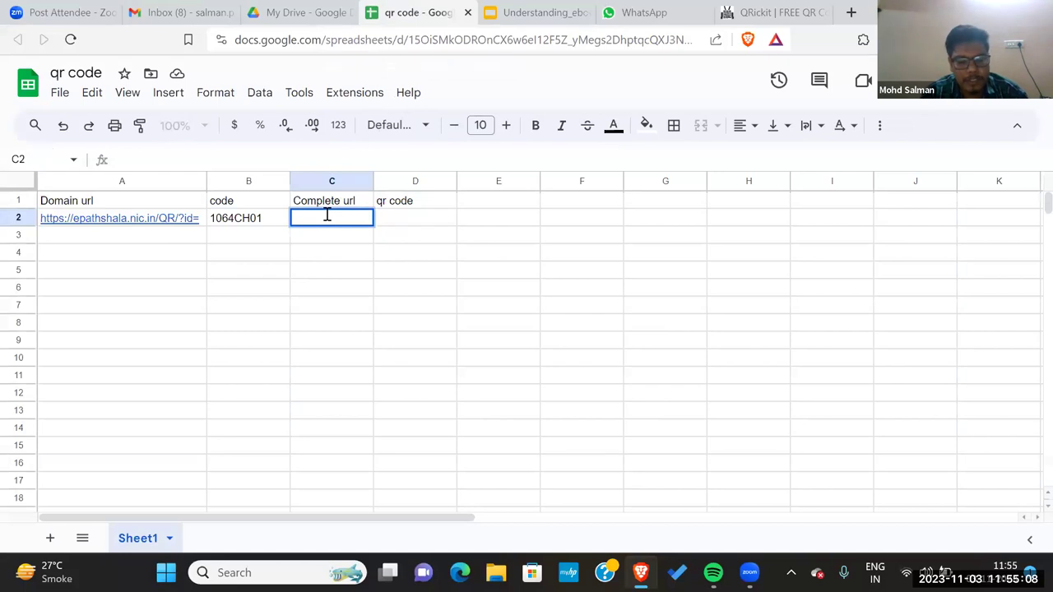
key(ctrl+v)
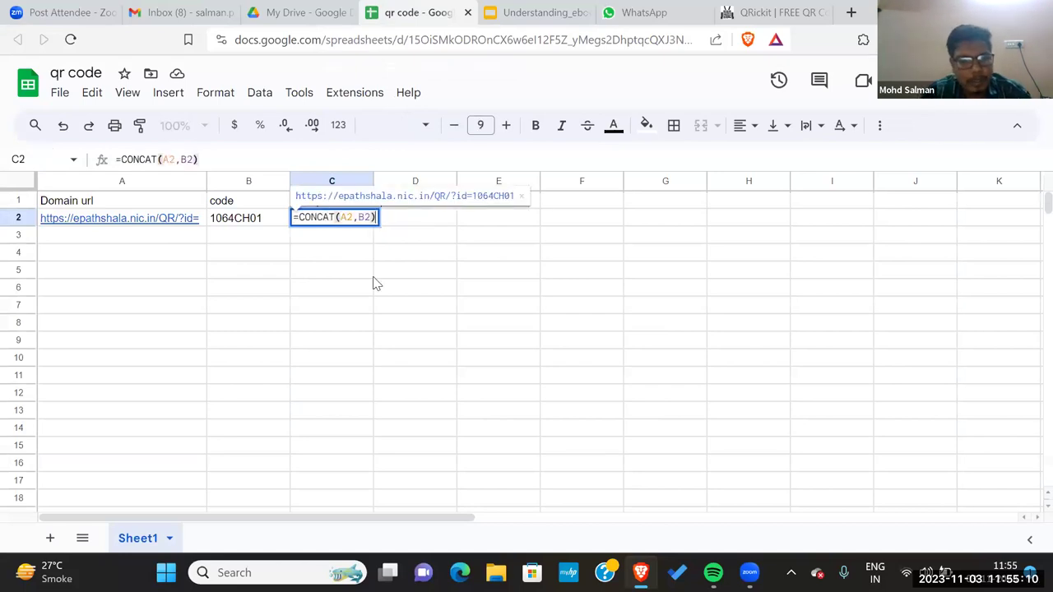
click(371, 280)
drag(374, 181, 567, 191)
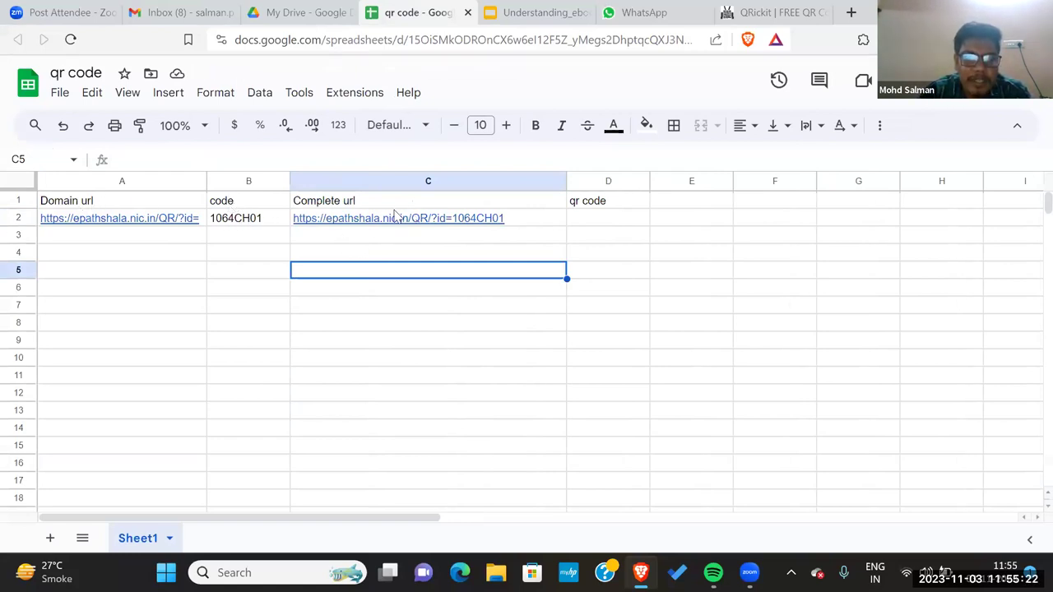
mouse_move(349, 218)
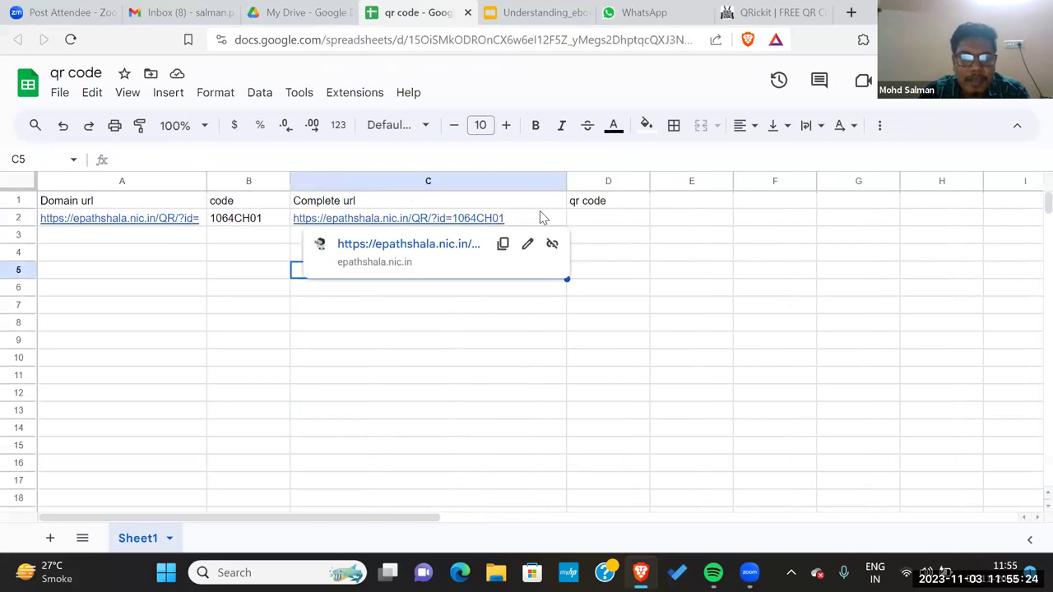
click(538, 221)
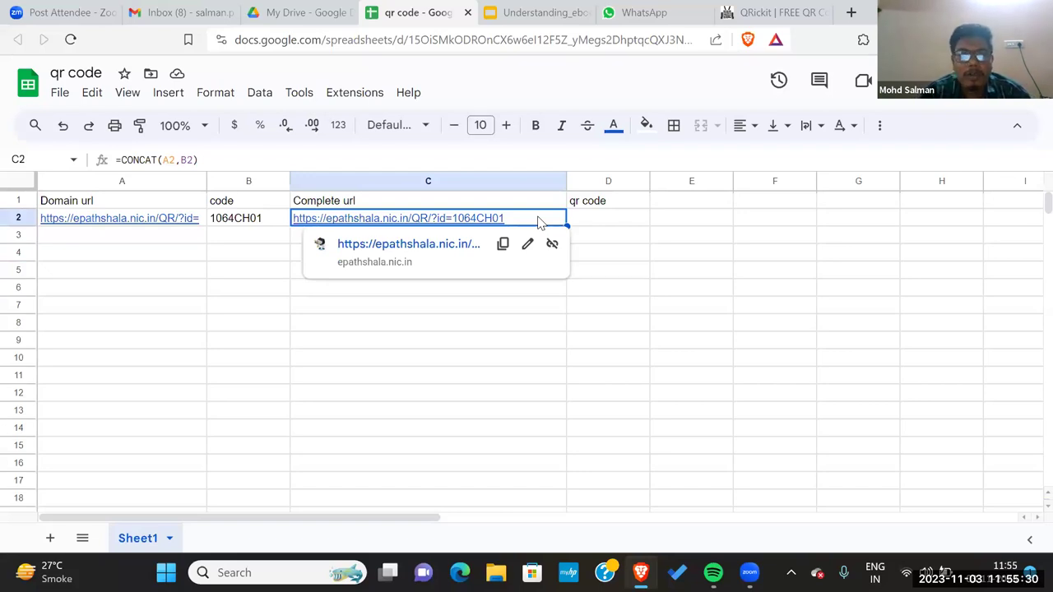
click(490, 8)
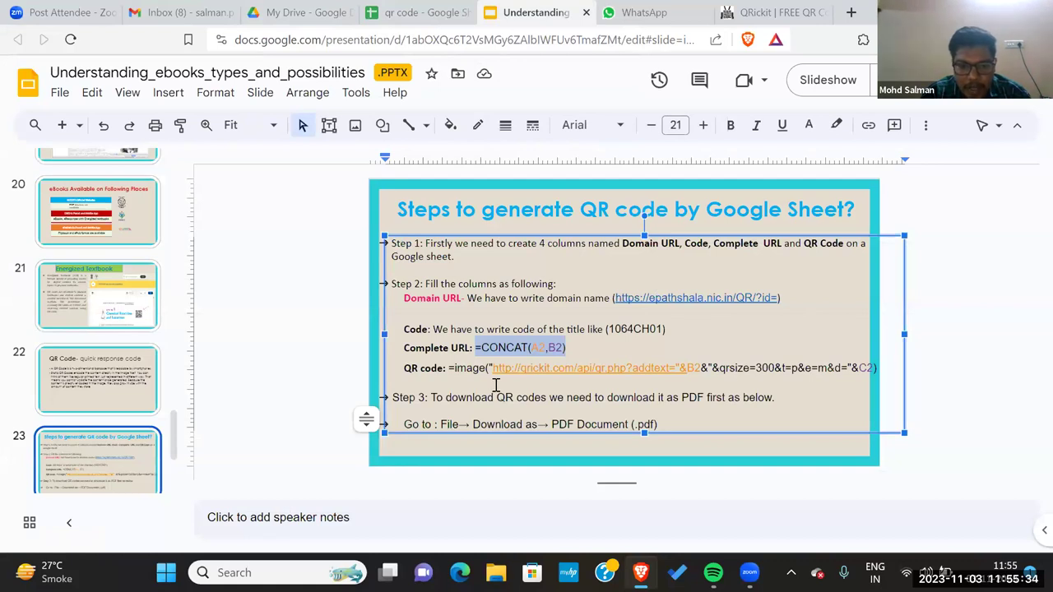
click(450, 368)
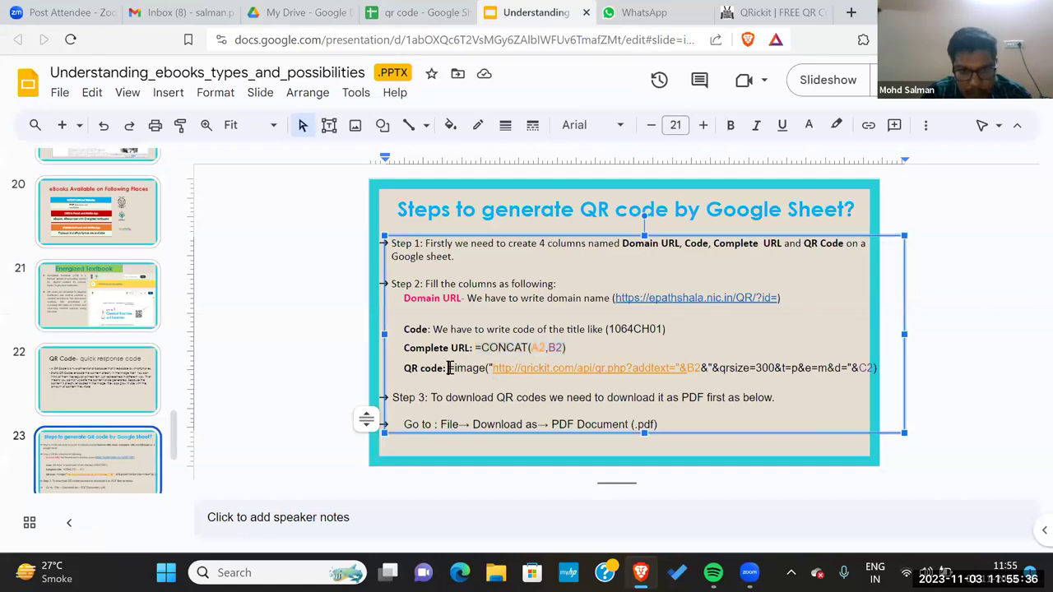
drag(449, 368, 879, 368)
key(ctrl+c)
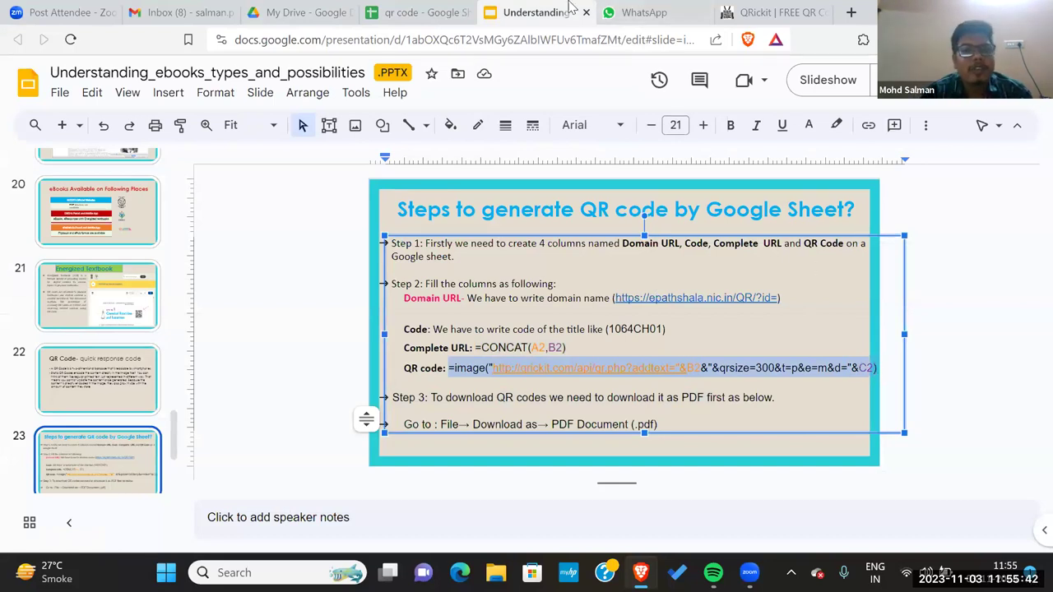
click(421, 10)
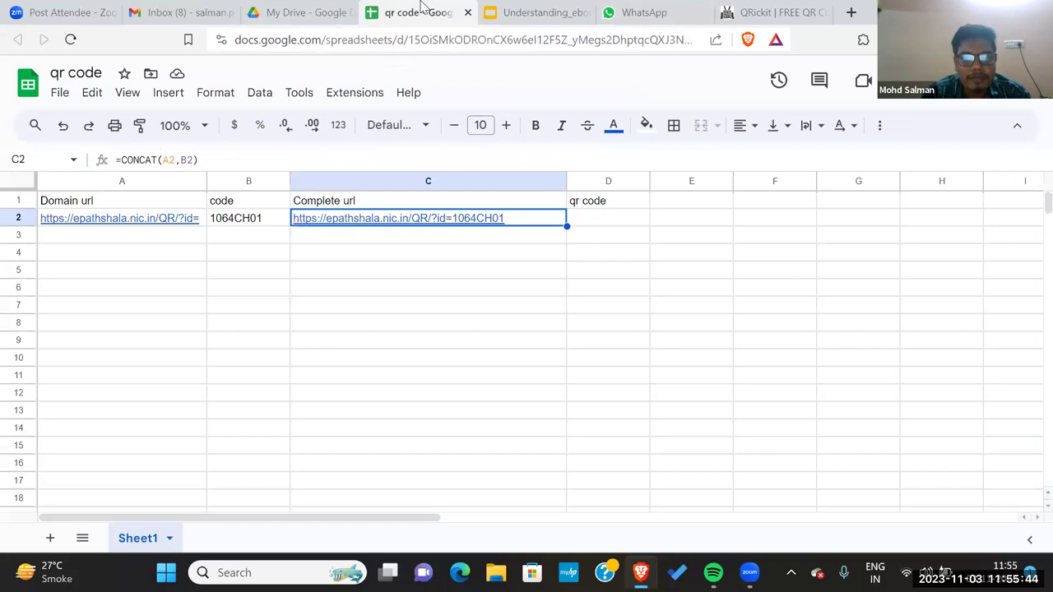
double_click(619, 219)
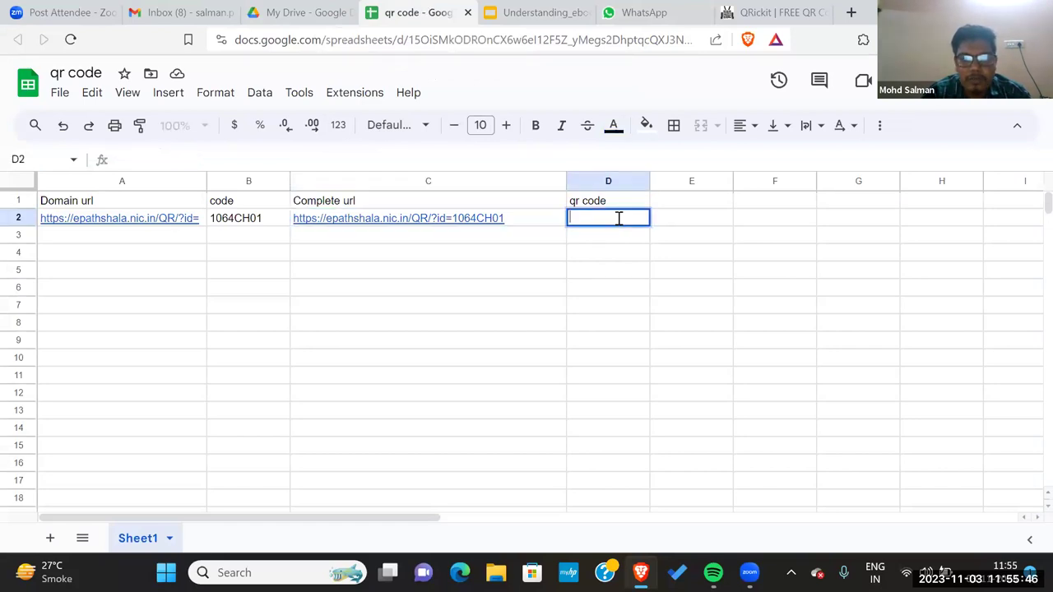
key(ctrl+v)
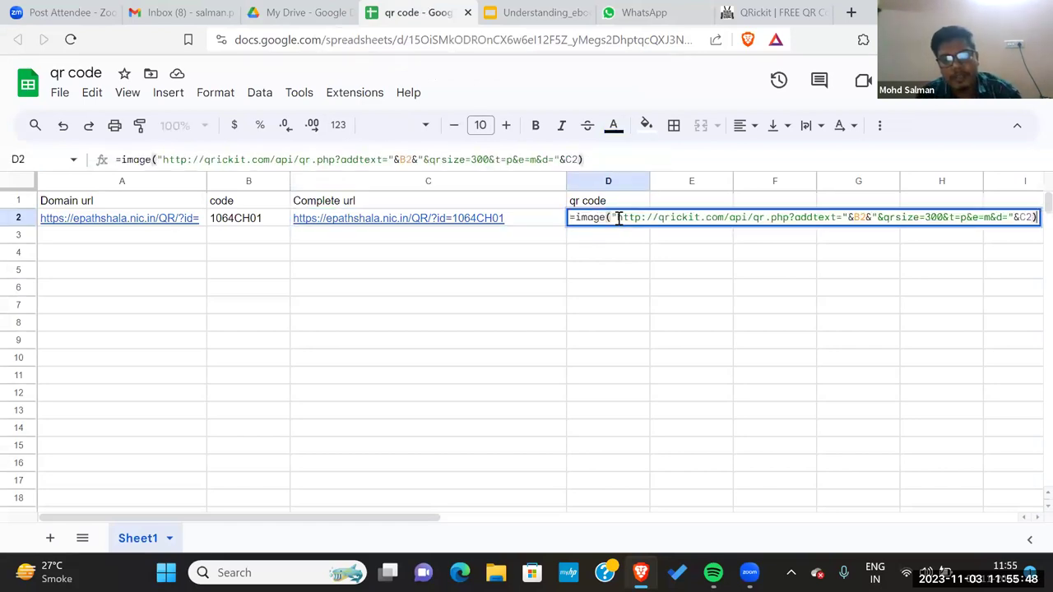
click(645, 253)
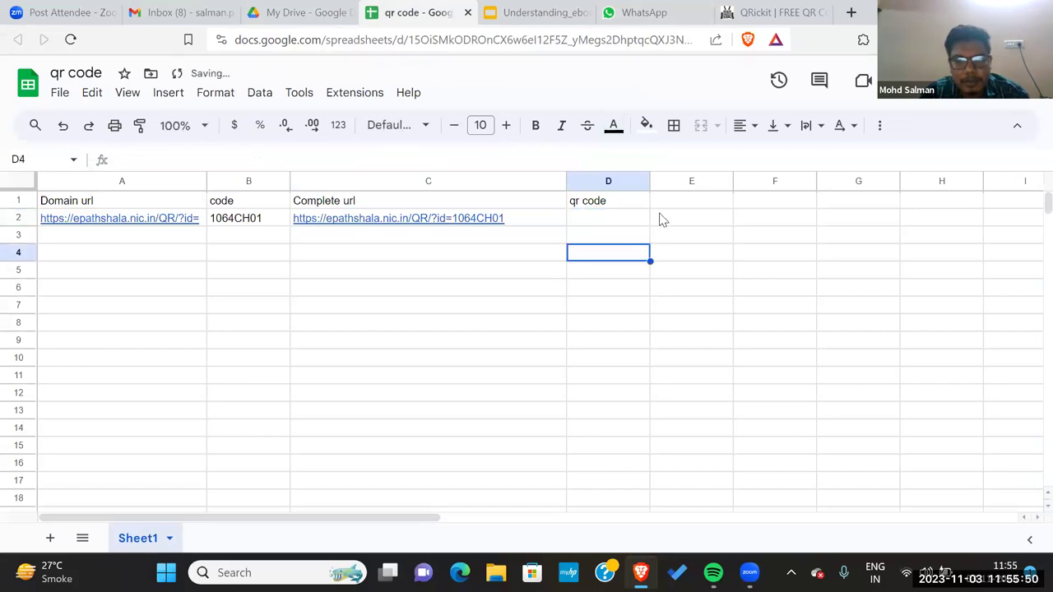
drag(650, 180, 780, 180)
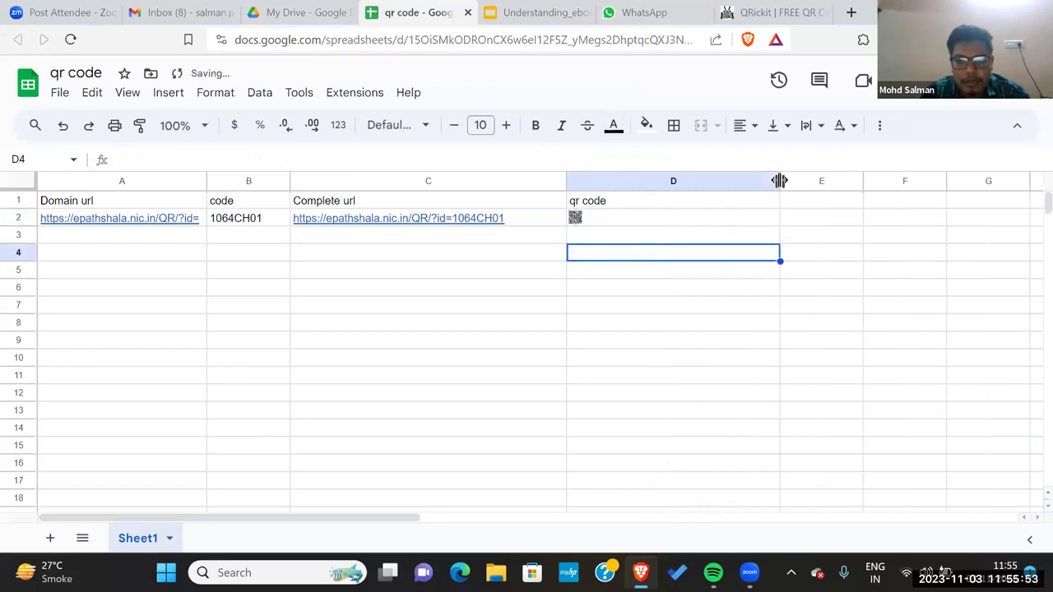
click(665, 223)
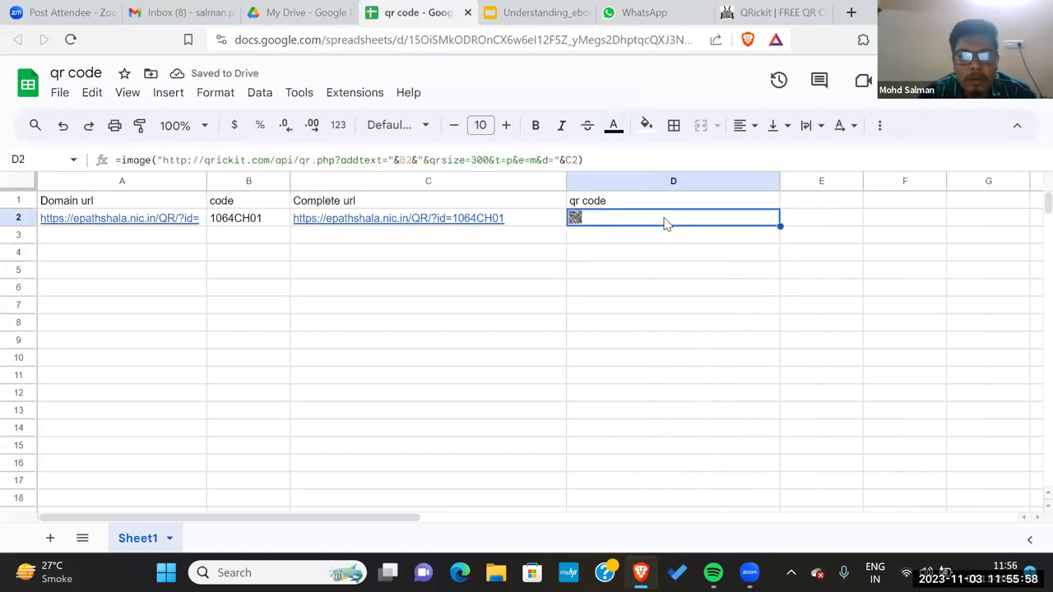
click(360, 281)
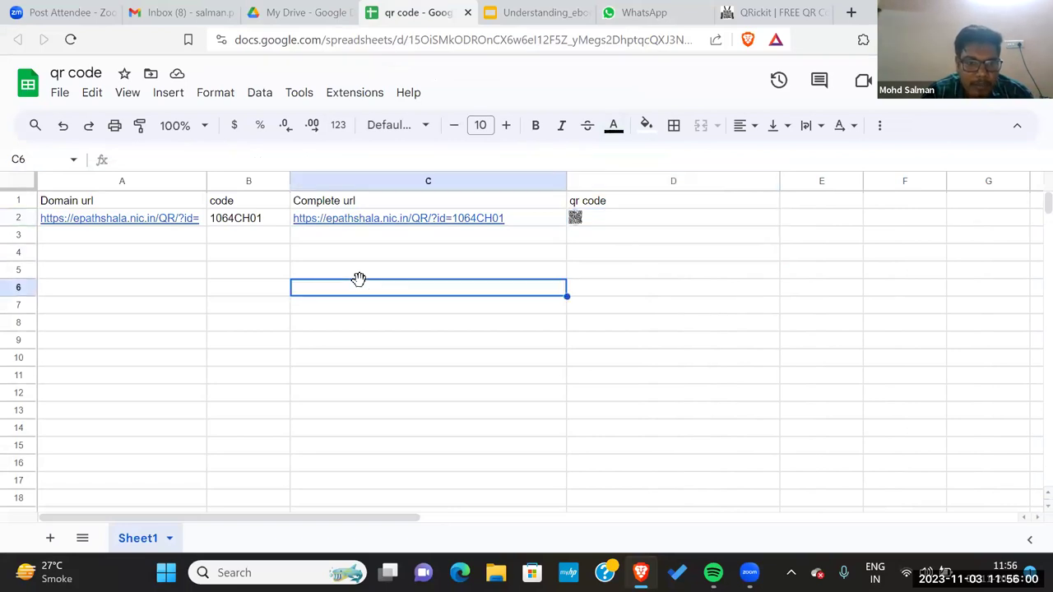
Fill the domain URL from A2 down to A10 and the code series from B2 down to B10
click(182, 219)
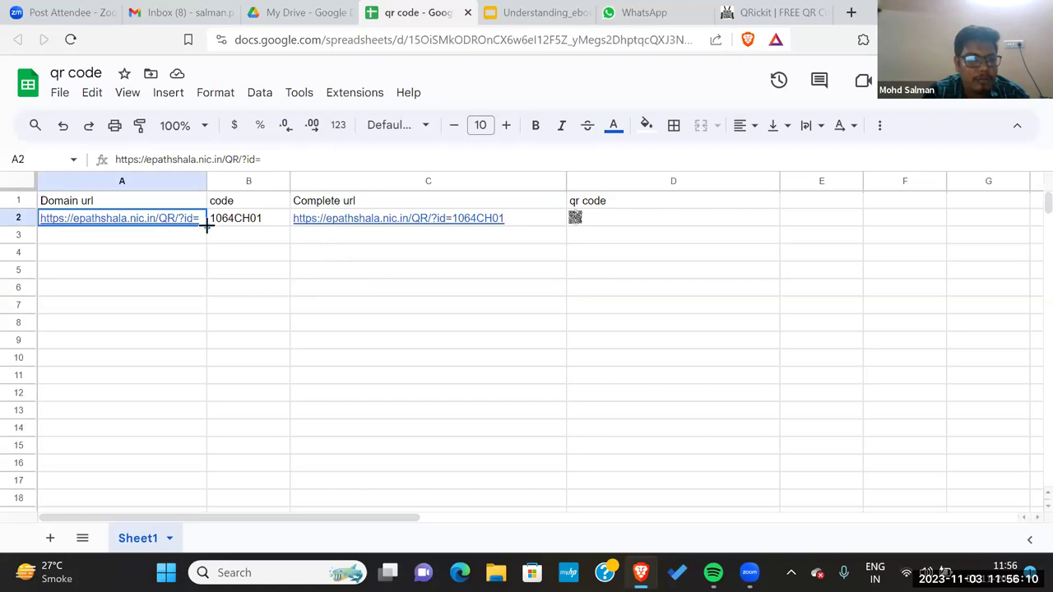
drag(206, 228, 195, 366)
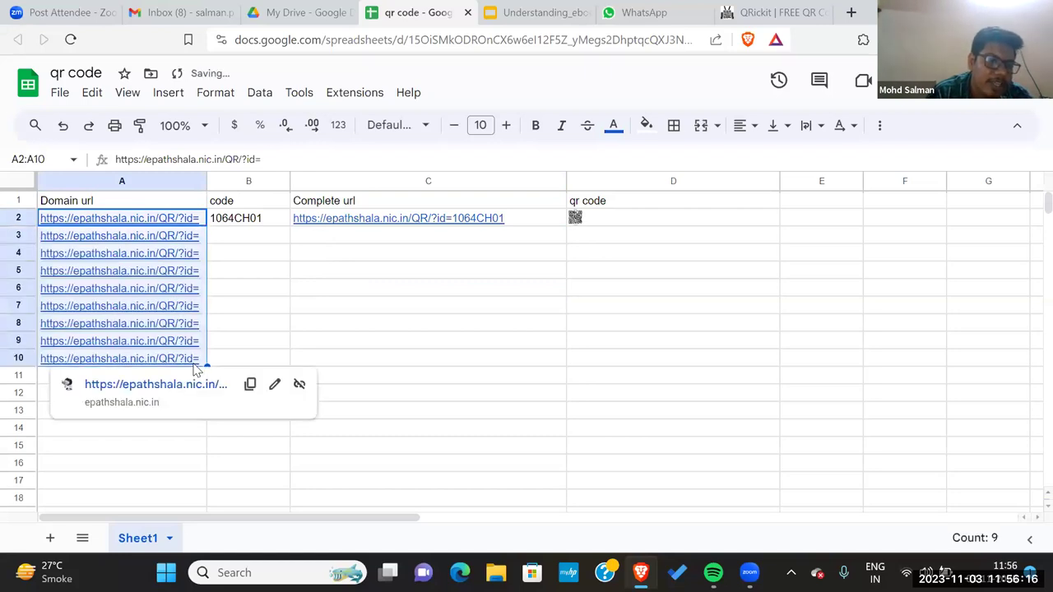
click(282, 220)
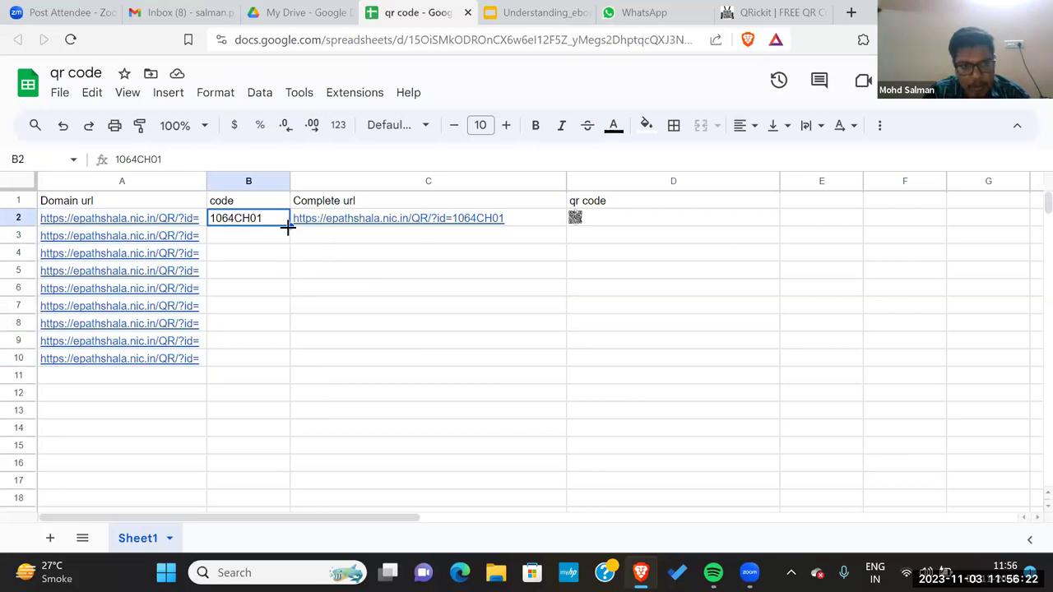
drag(291, 227, 292, 362)
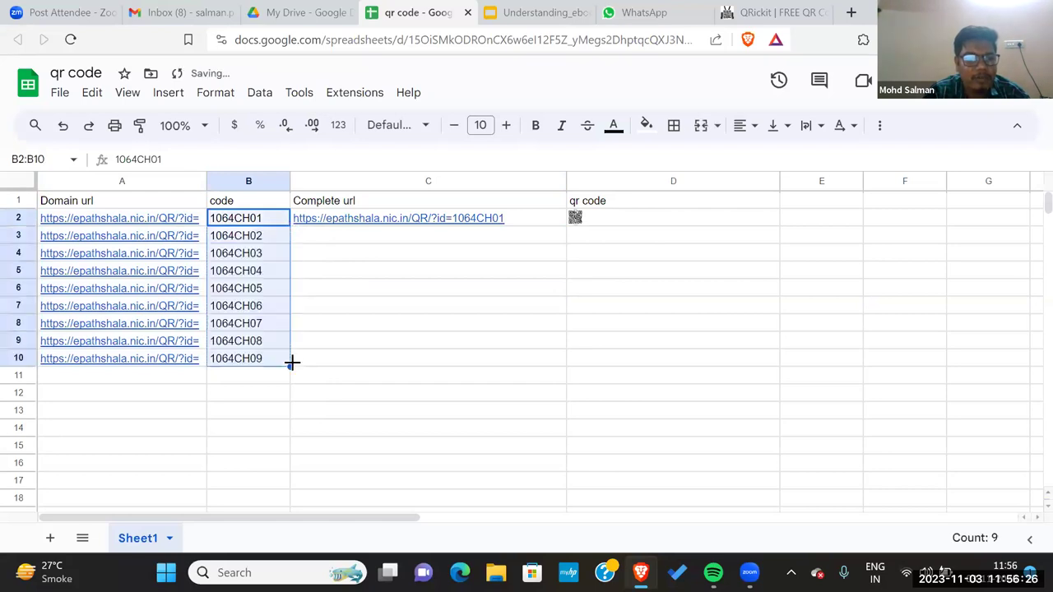
Fill the complete URL formula from C2 and the QR code formula from D2 down to row 10
click(535, 227)
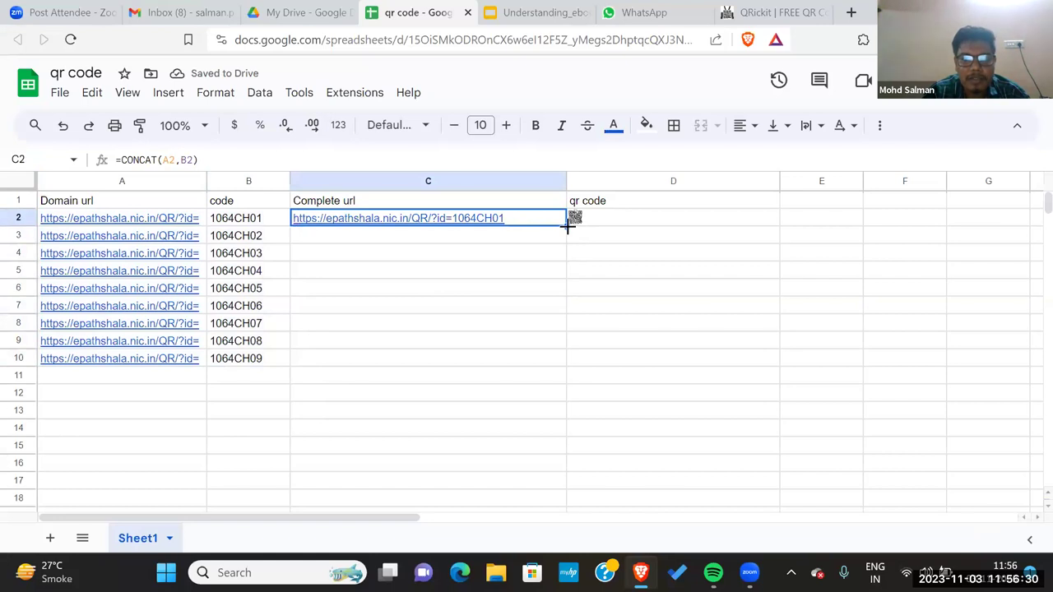
drag(567, 228, 556, 366)
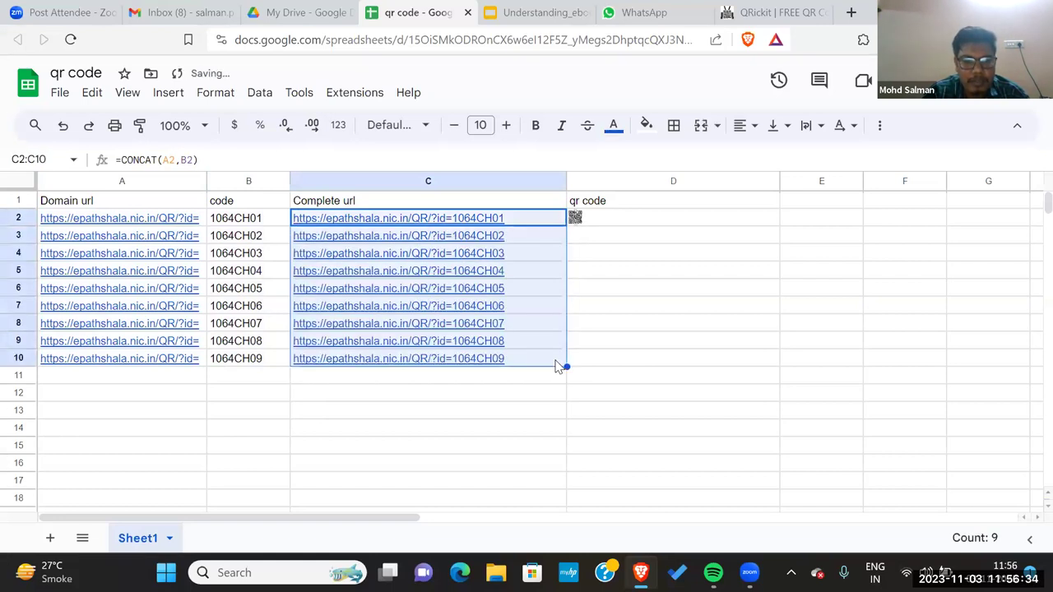
click(734, 209)
click(737, 220)
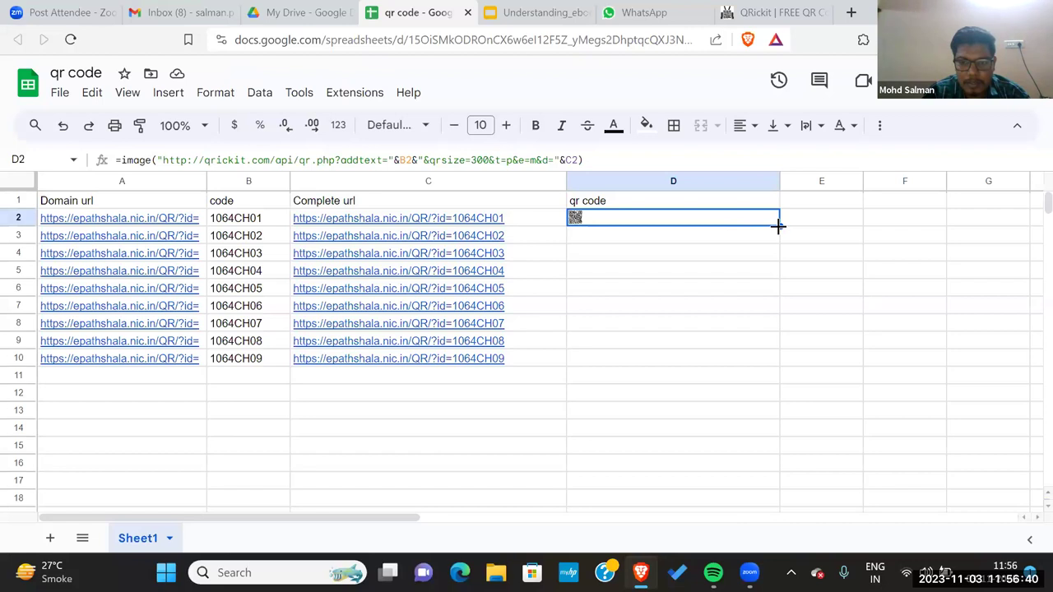
drag(780, 225, 782, 362)
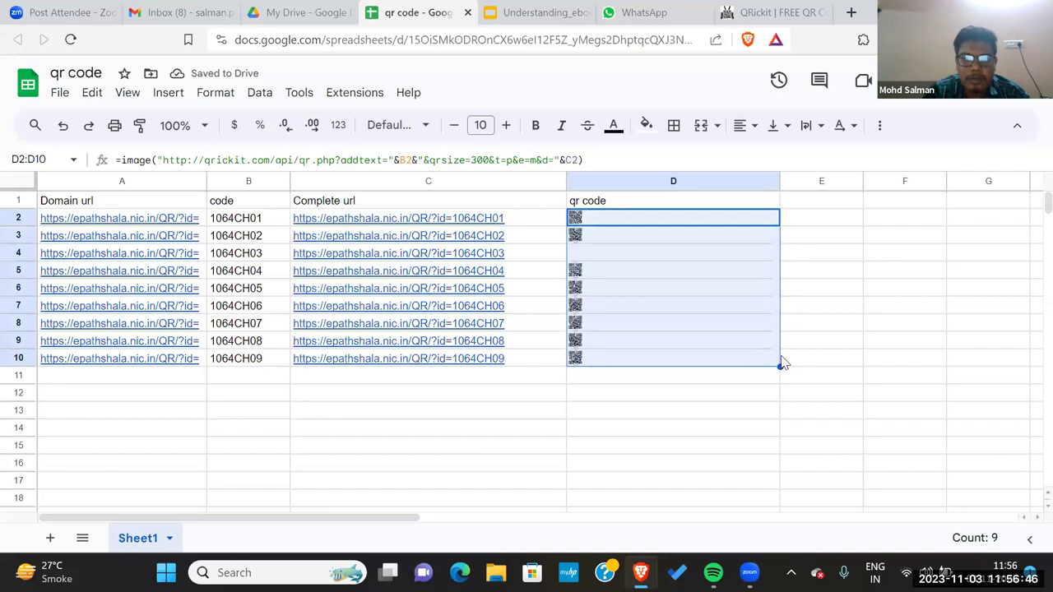
Refill the QR code formula from D3 into the blank cell D4 and check the formula in D10
click(599, 258)
click(665, 241)
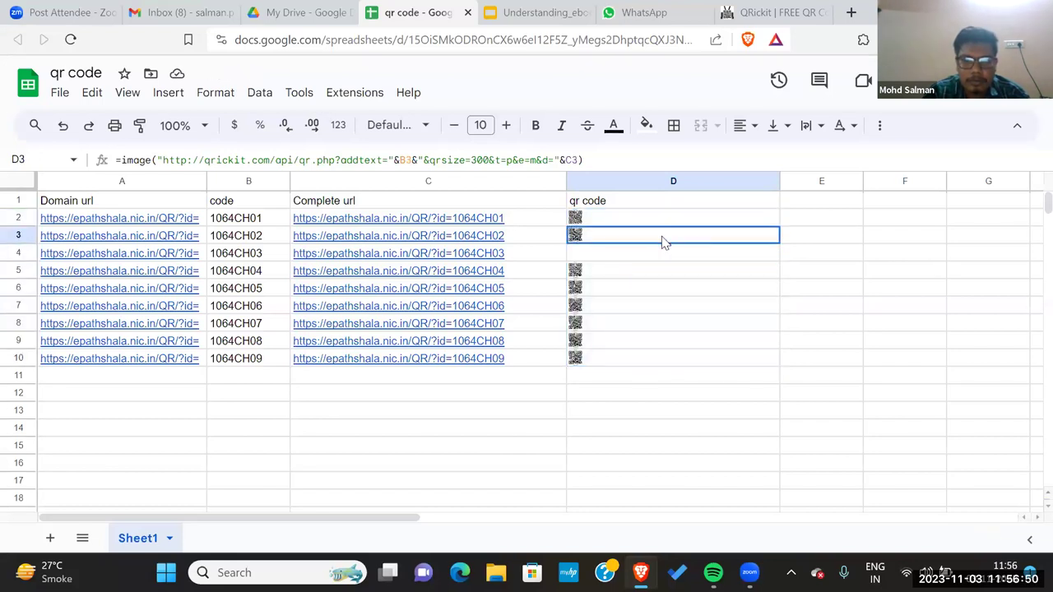
drag(780, 243, 781, 260)
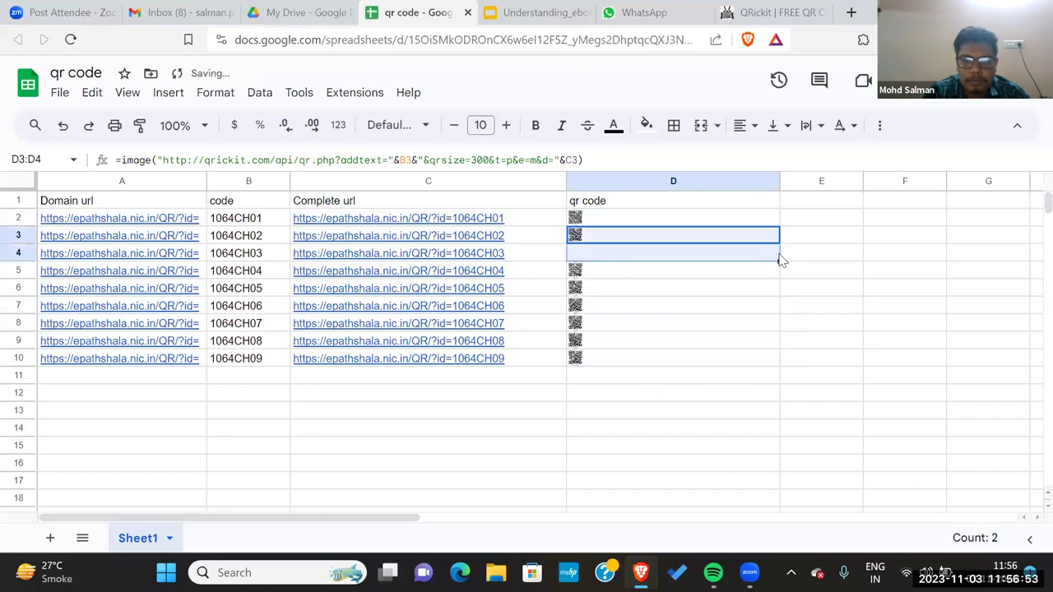
click(738, 336)
double_click(671, 363)
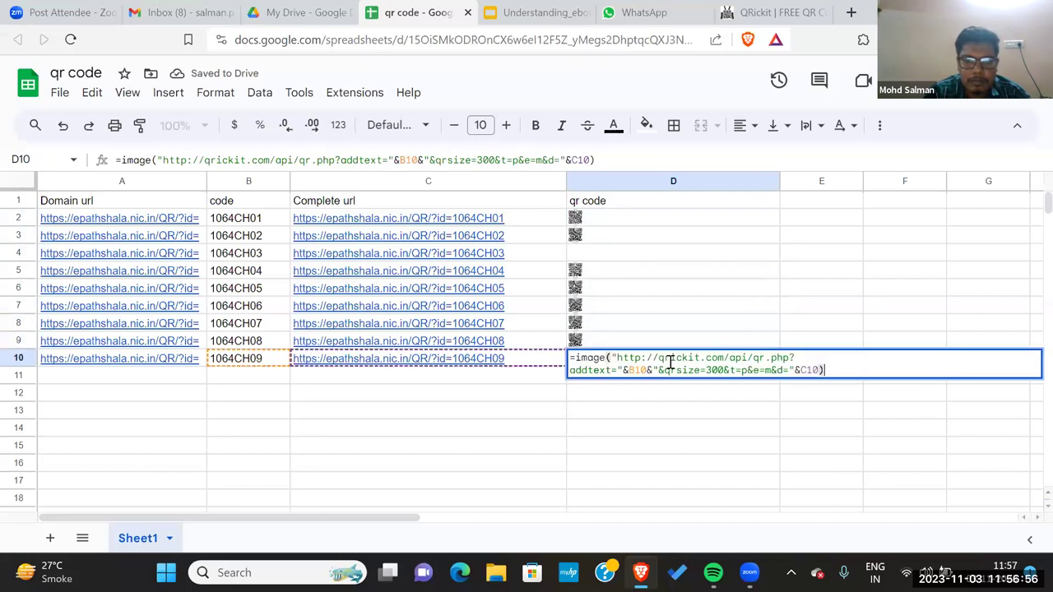
click(722, 294)
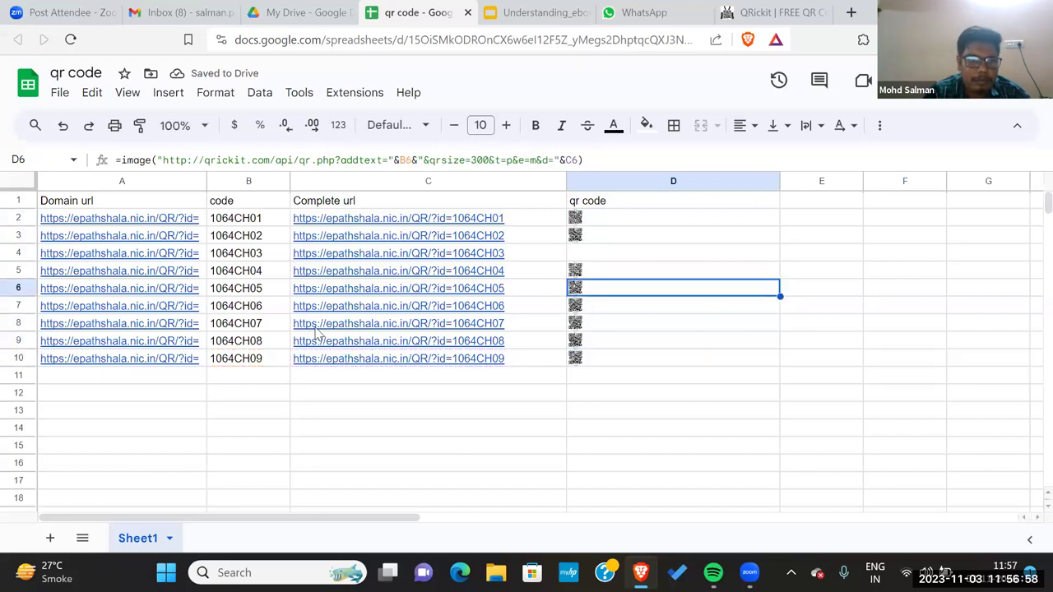
click(20, 218)
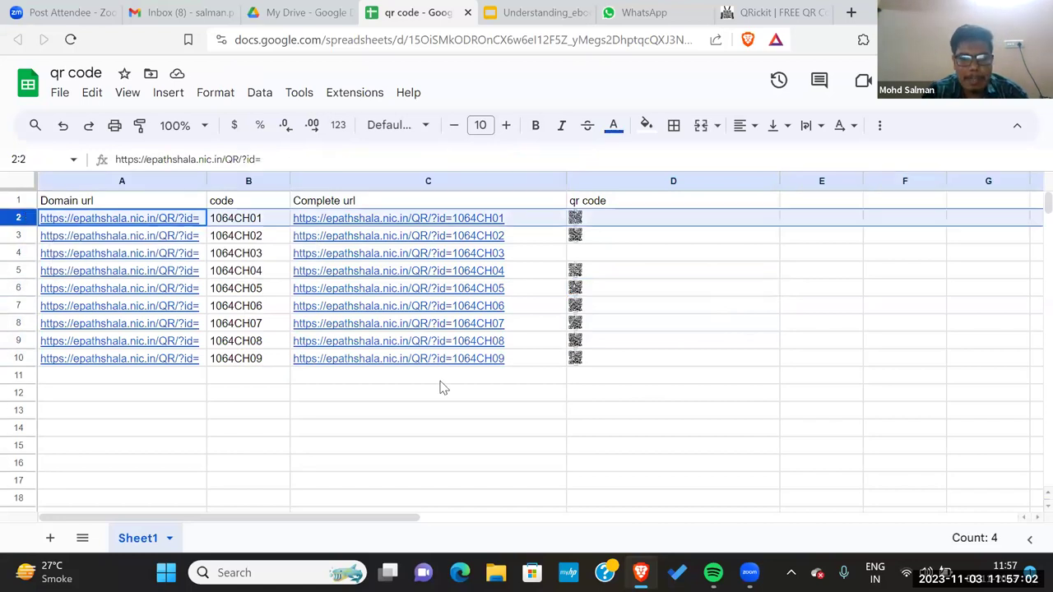
shift+click(626, 365)
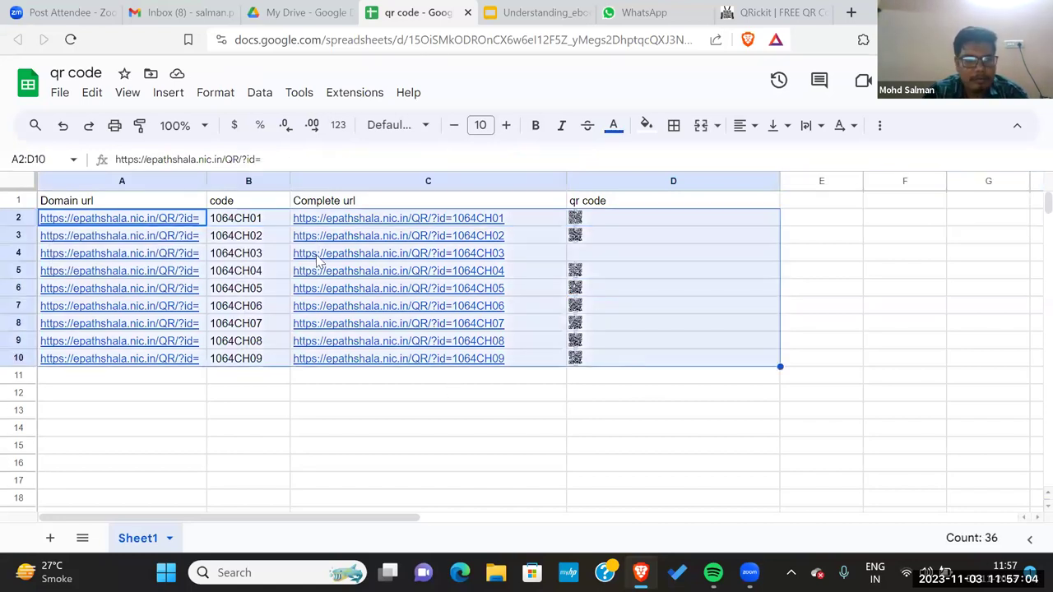
right_click(25, 220)
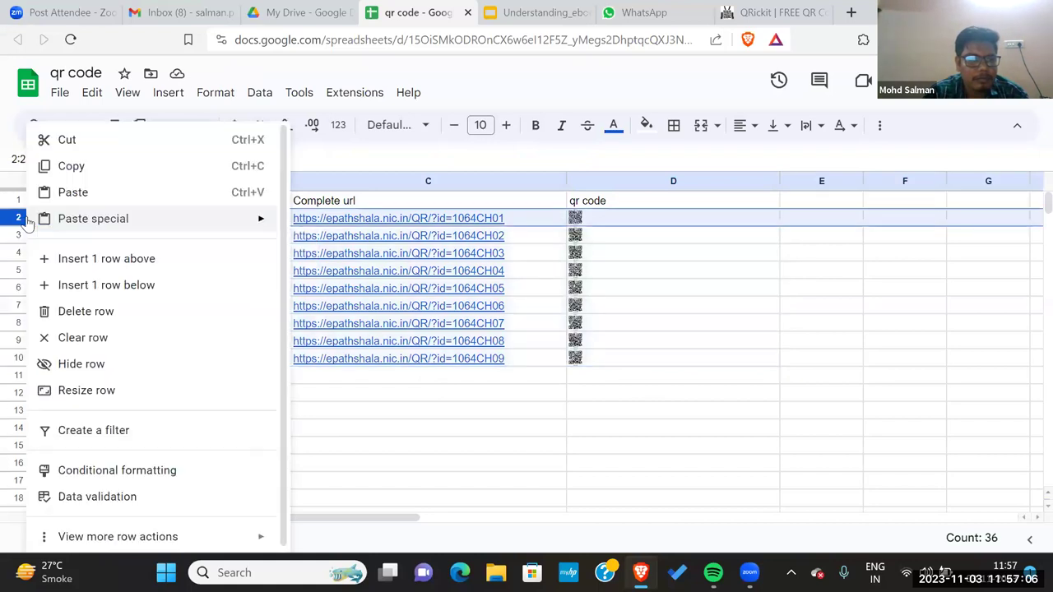
click(110, 402)
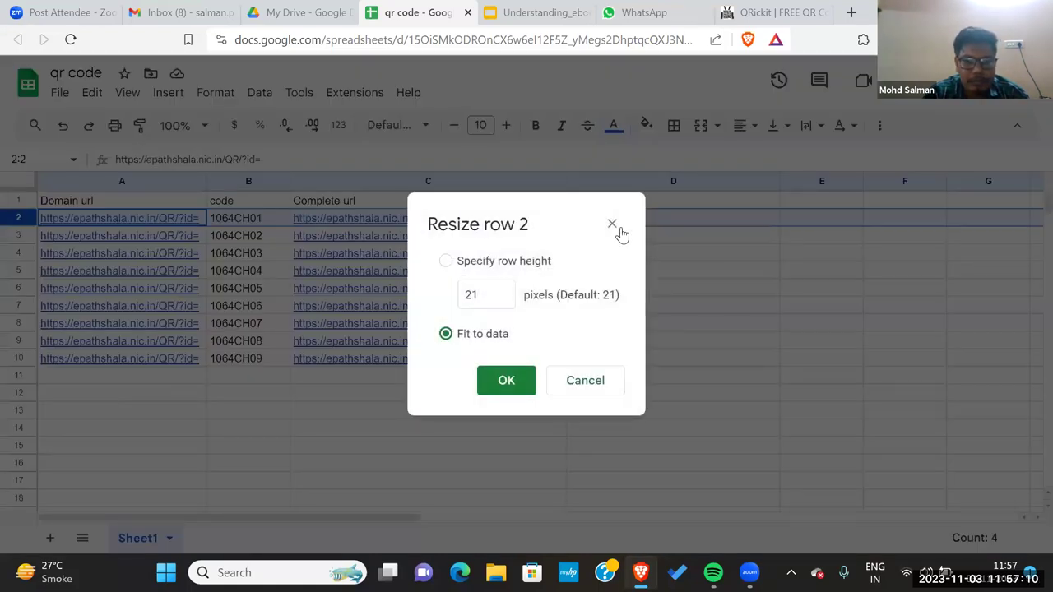
click(617, 228)
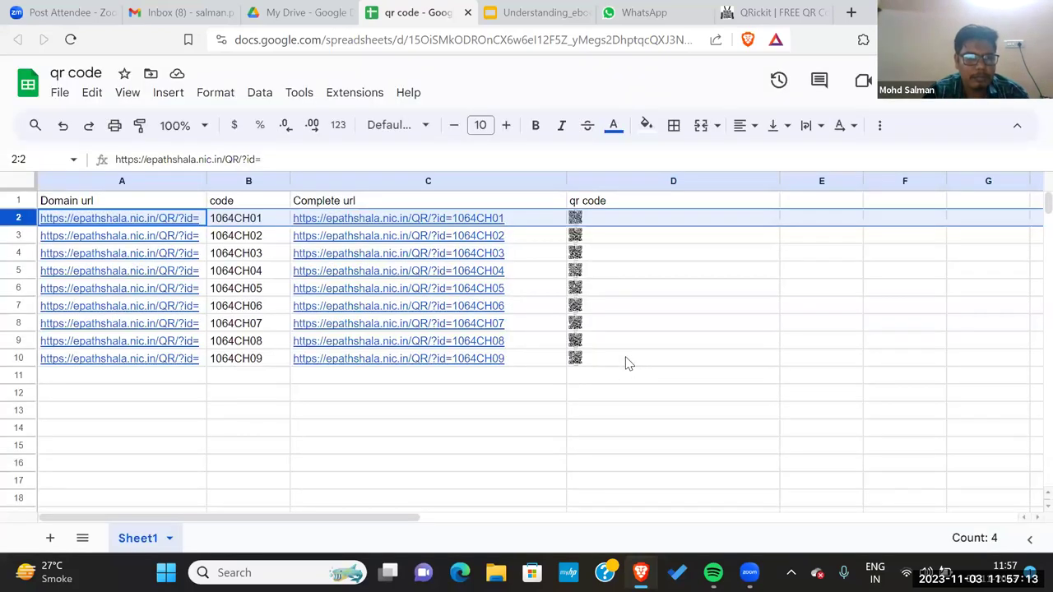
click(626, 359)
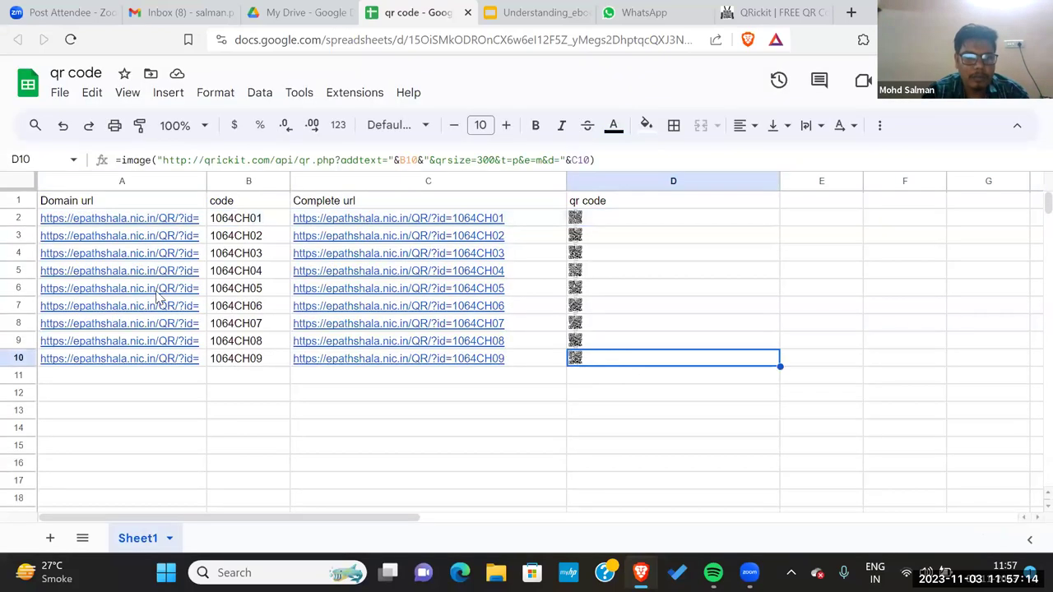
click(23, 215)
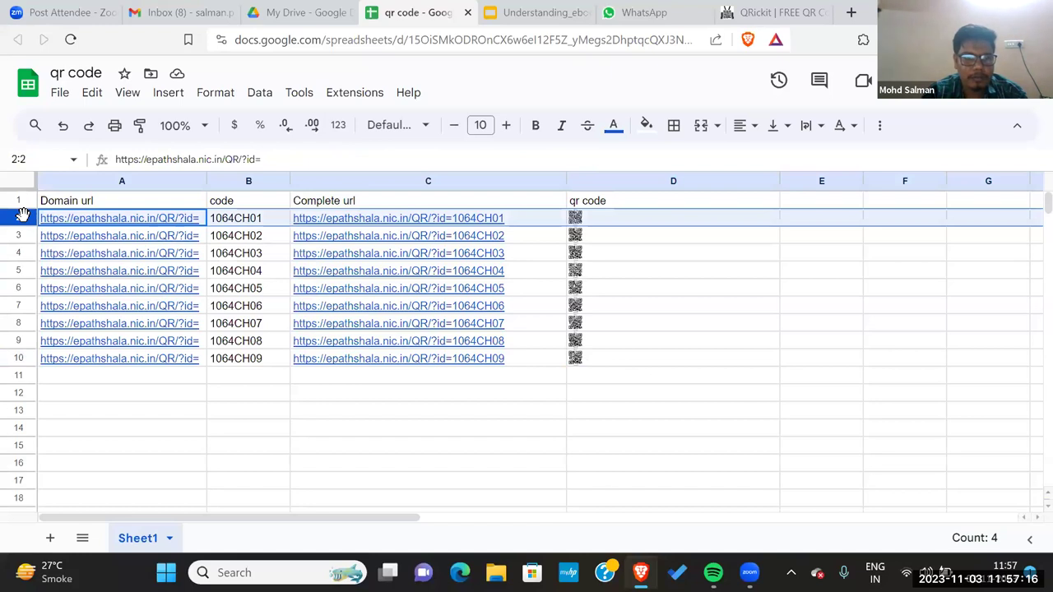
drag(25, 217, 27, 218)
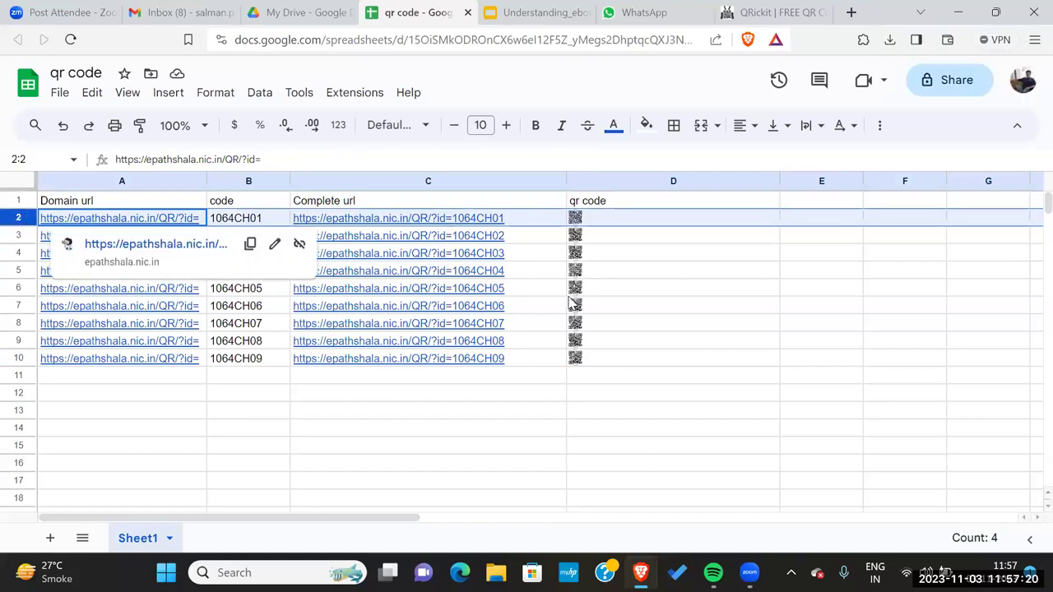
click(621, 363)
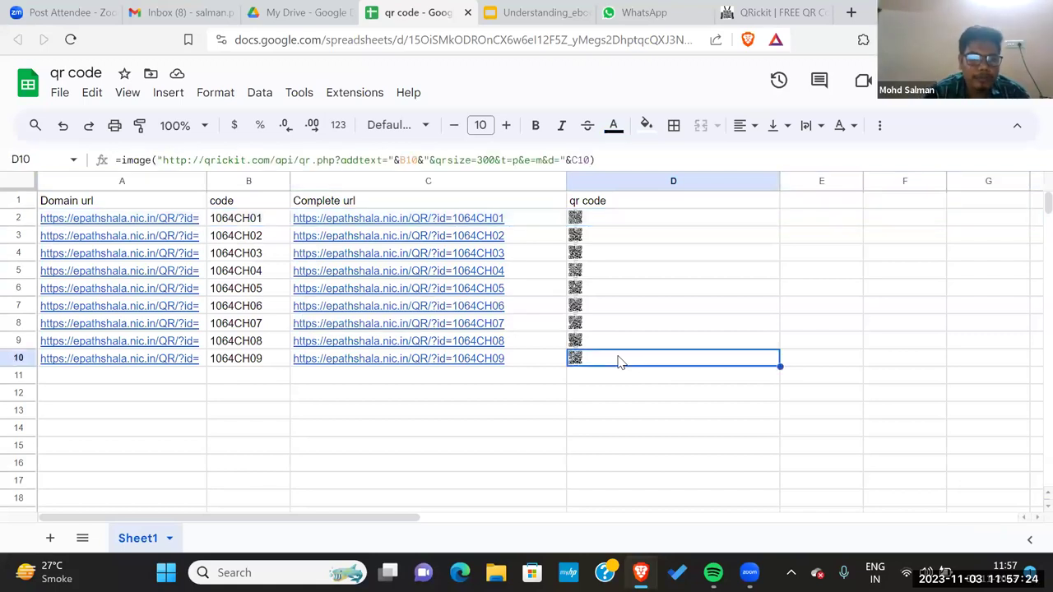
Switch to Google Drive and create a new blank Google Sheets spreadsheet
click(272, 8)
click(157, 106)
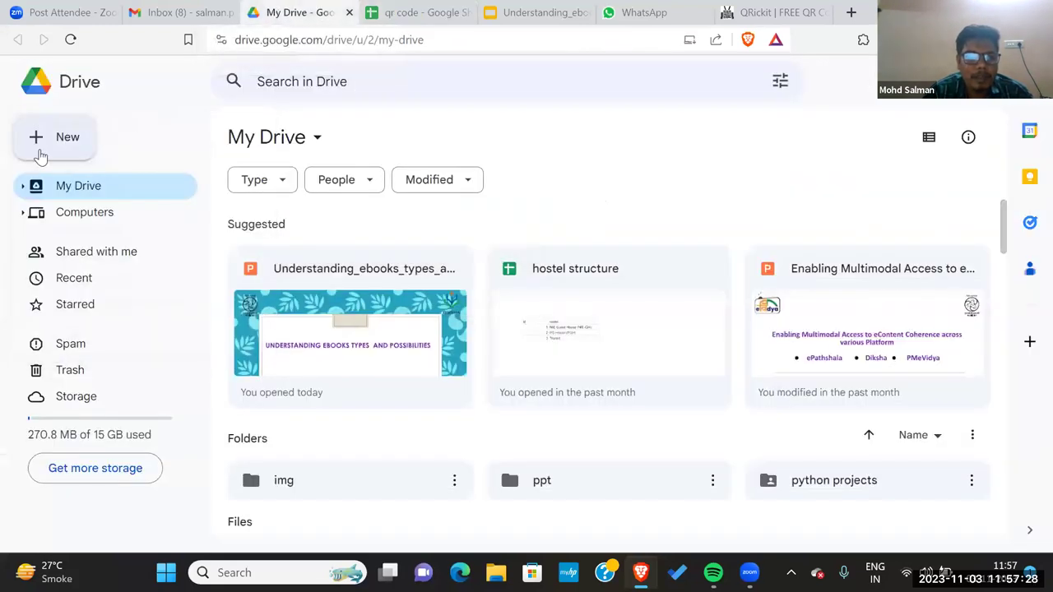
click(74, 146)
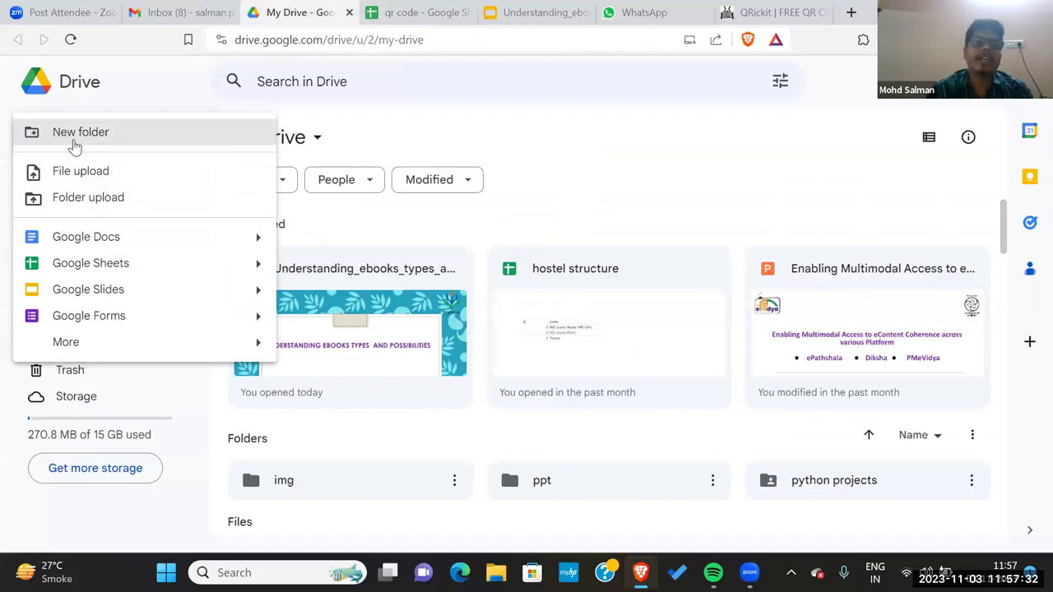
mouse_move(247, 270)
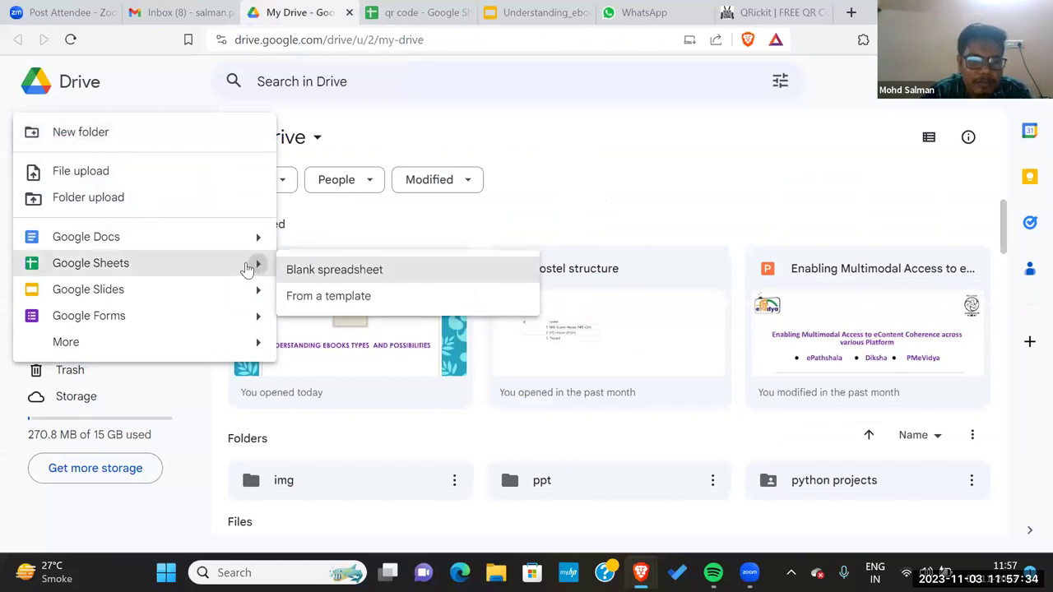
click(321, 268)
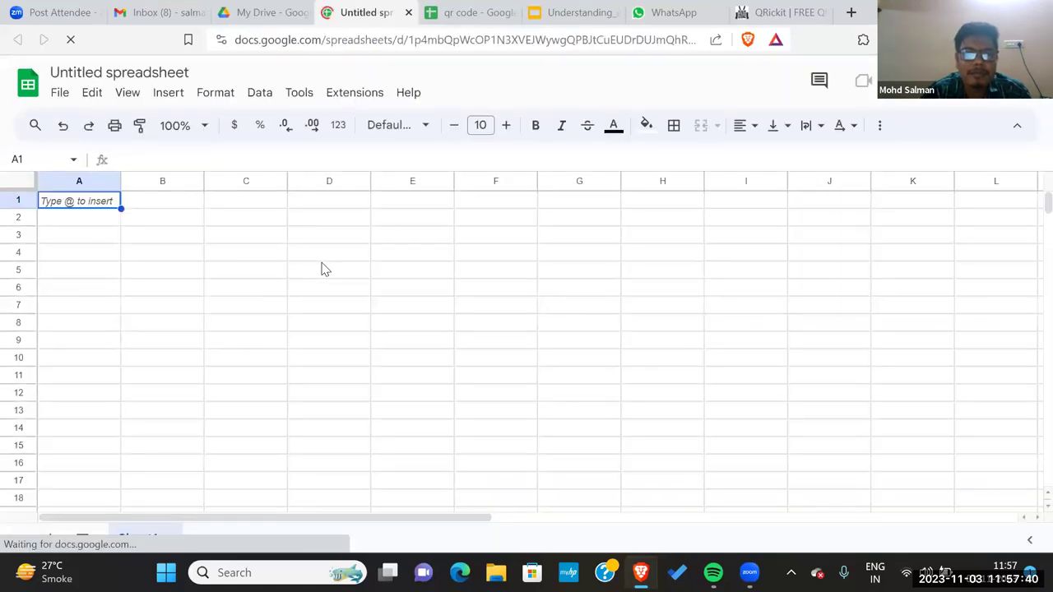
Name the new spreadsheet QR CODES
click(132, 73)
text(QR)
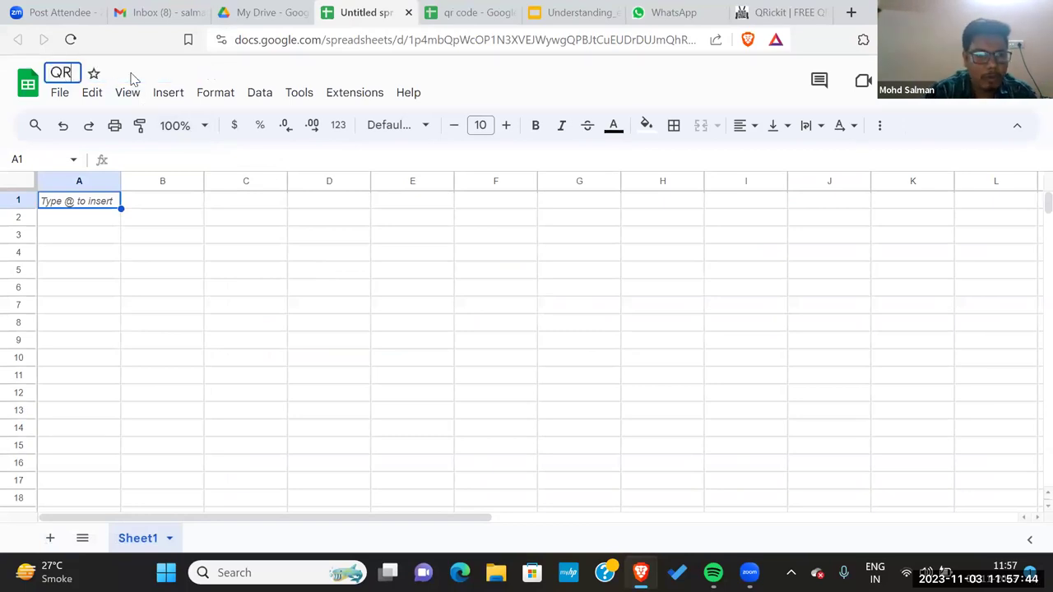
text( CODES)
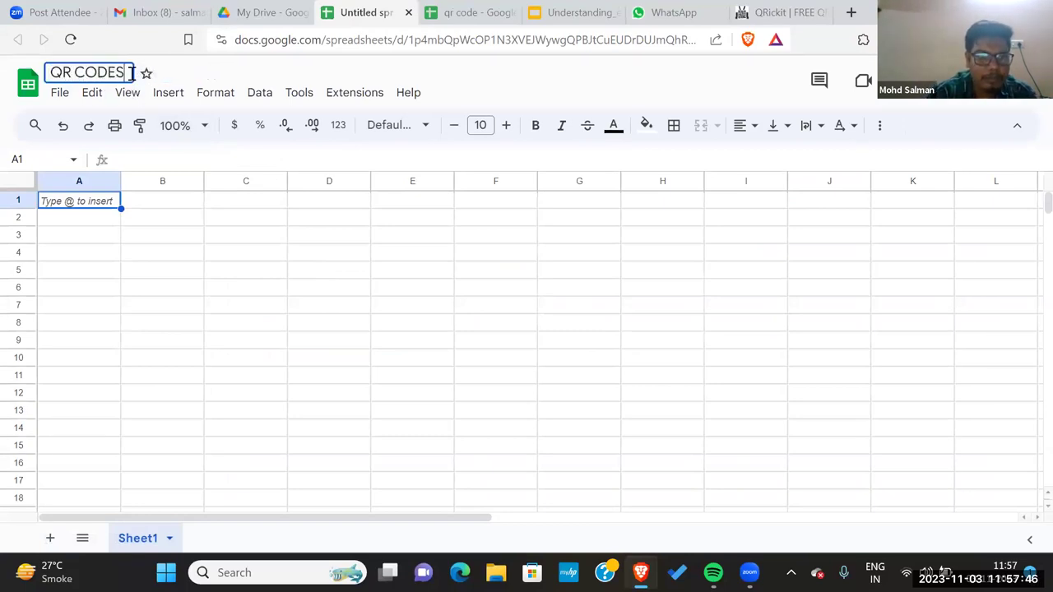
click(209, 260)
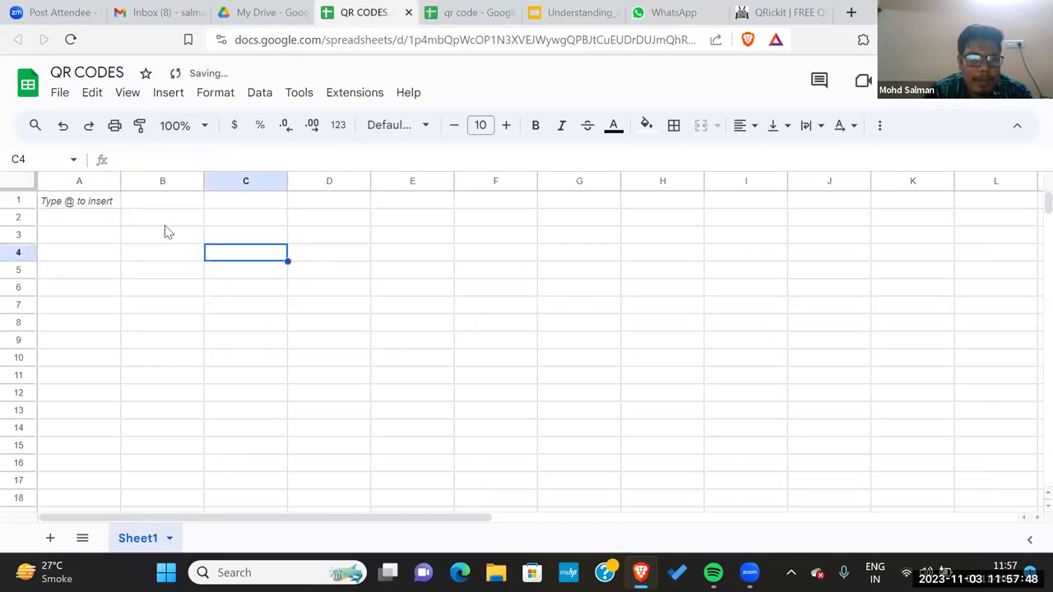
Start the first column heading in cell A1 with the word Domain
double_click(79, 199)
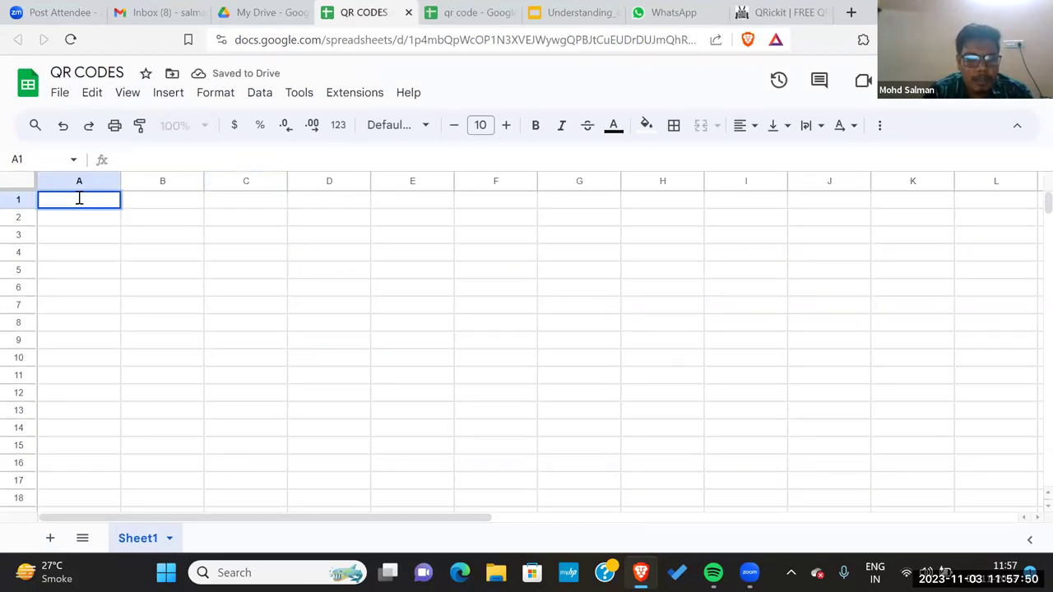
text(c)
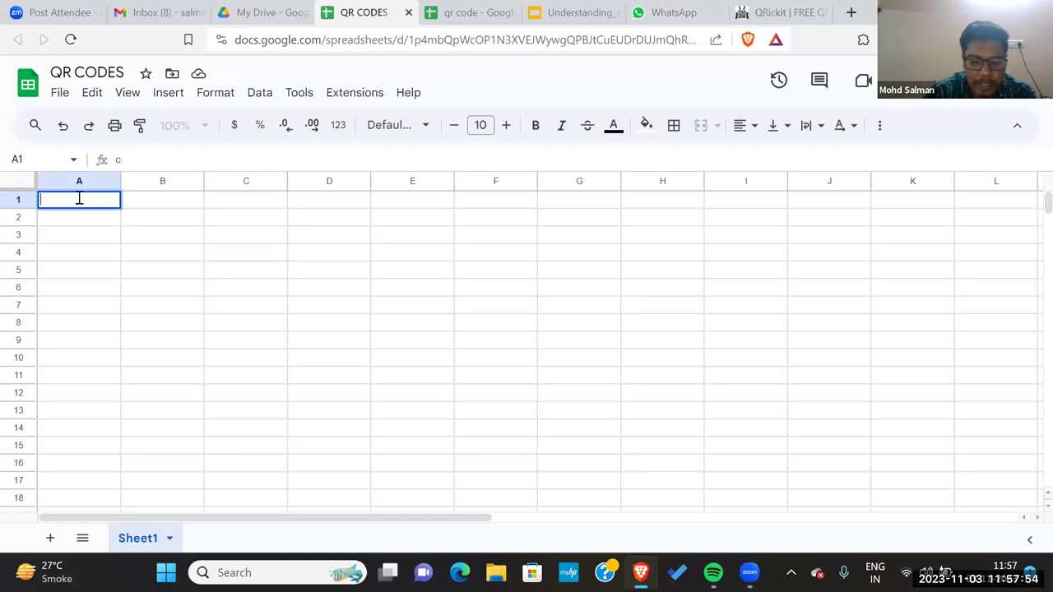
text(dO)
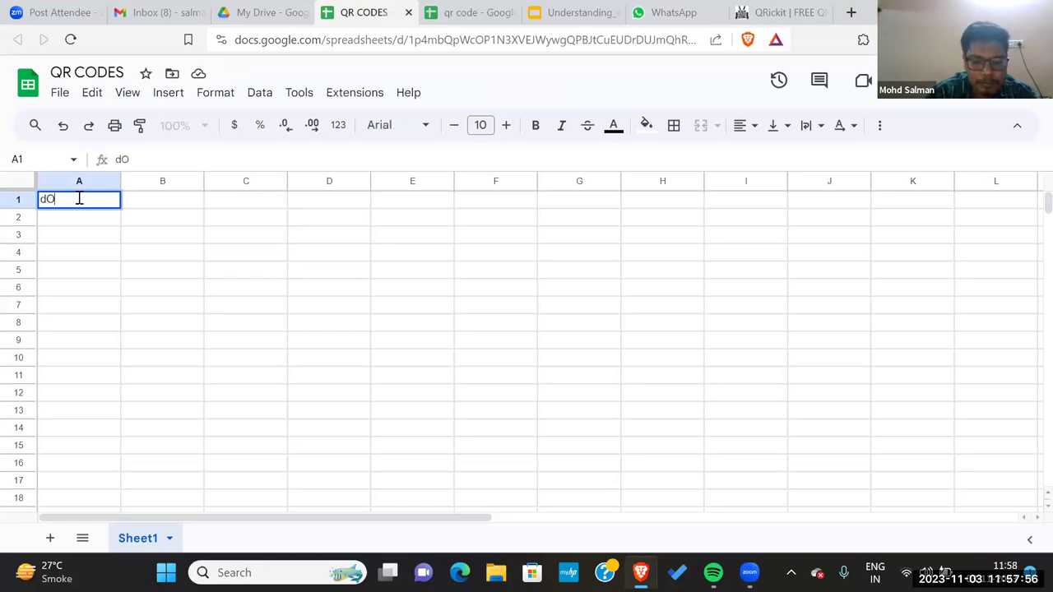
key(BackSpace)
key(BackSpace)
text(d)
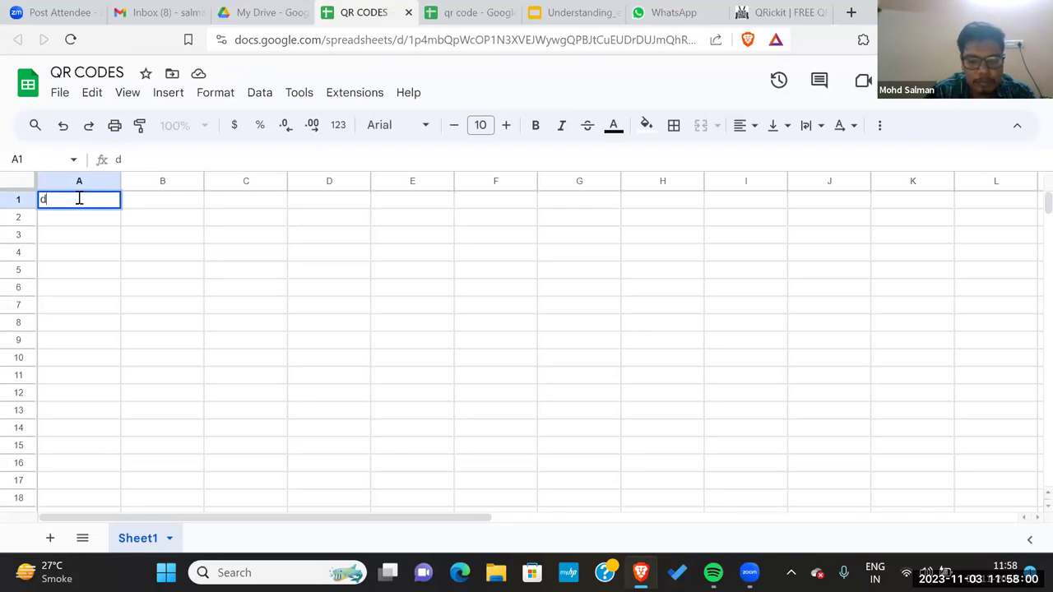
key(BackSpace)
text(Dom)
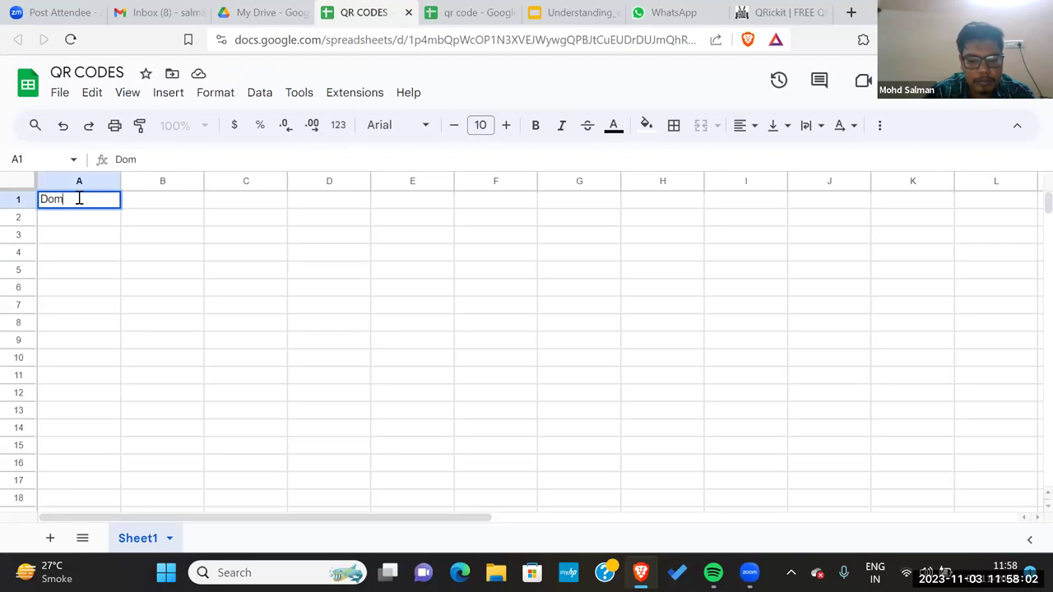
text(ain)
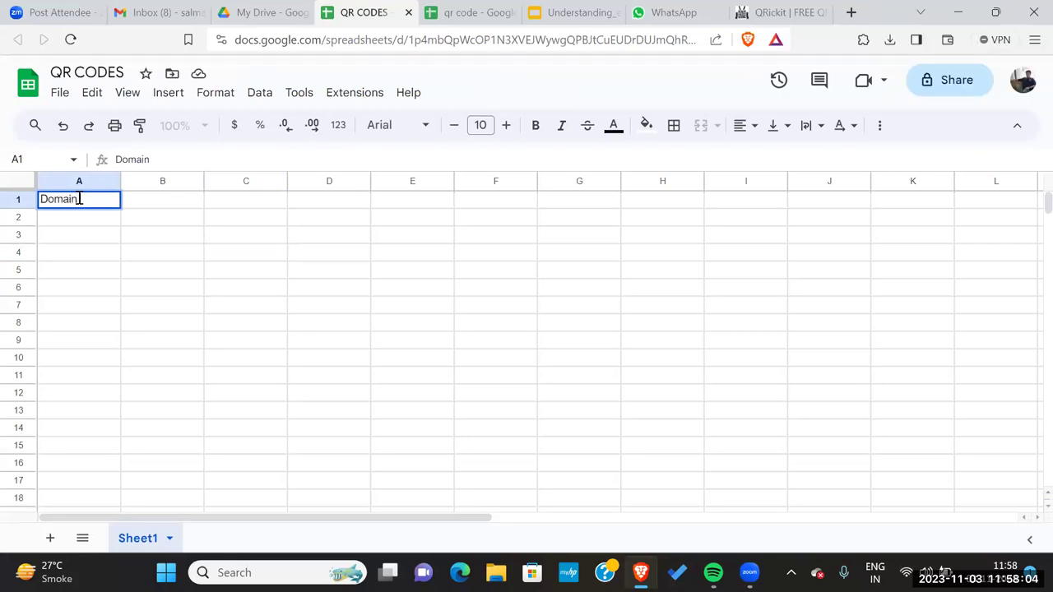
text( UR)
key(BackSpace)
Review the filled qr code sheet, the QRickit website and the slide with the steps and formulas for generating QR codes
click(255, 6)
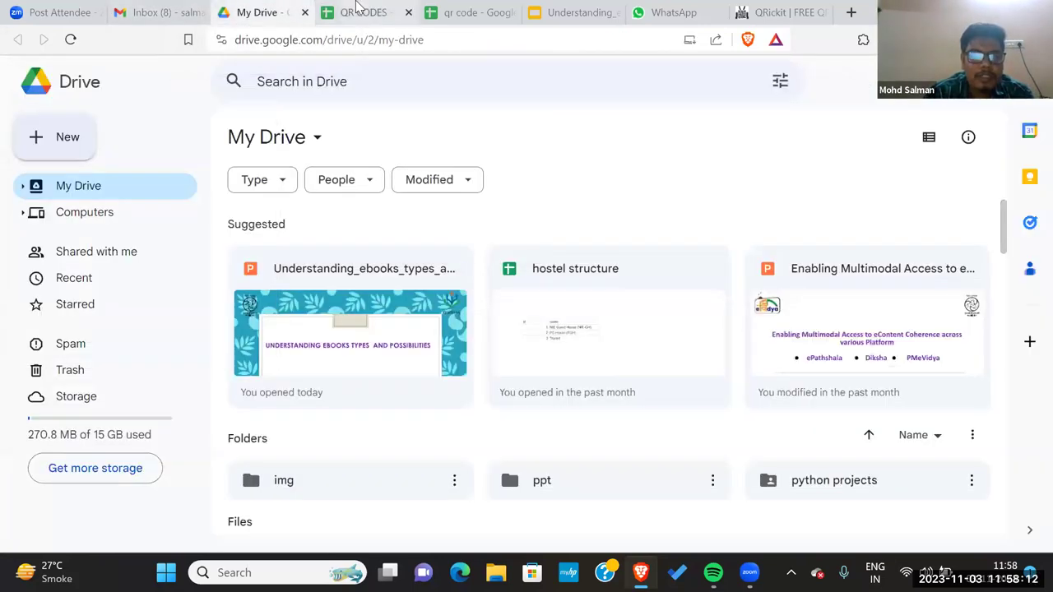
click(358, 7)
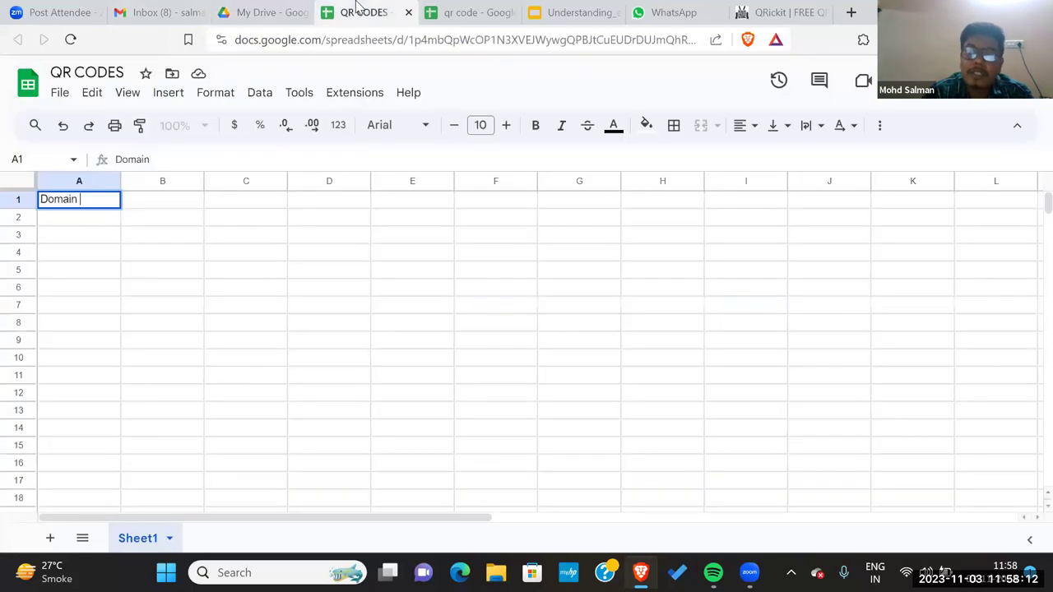
click(434, 7)
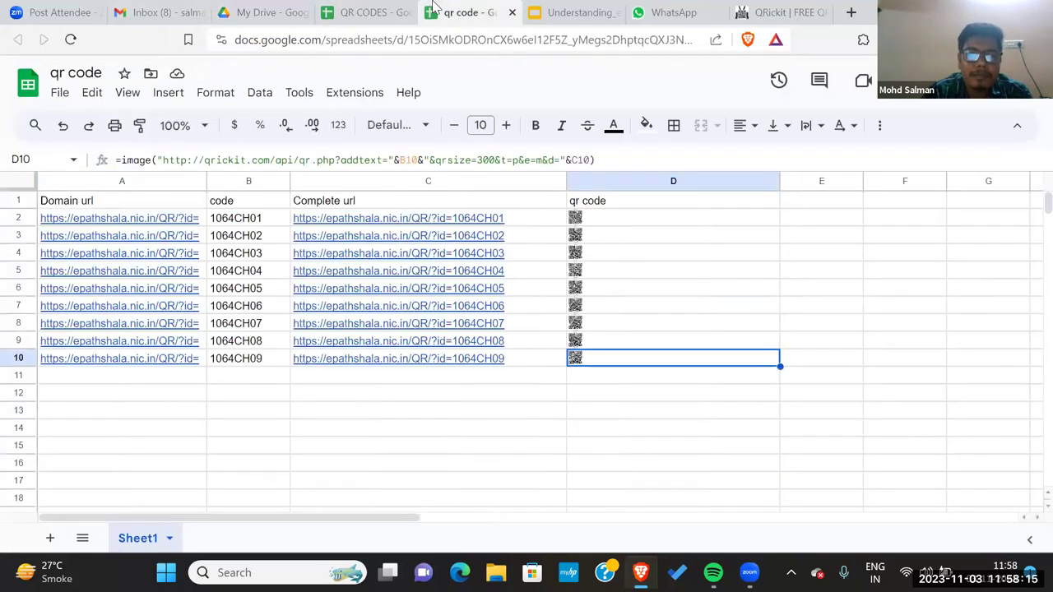
click(688, 342)
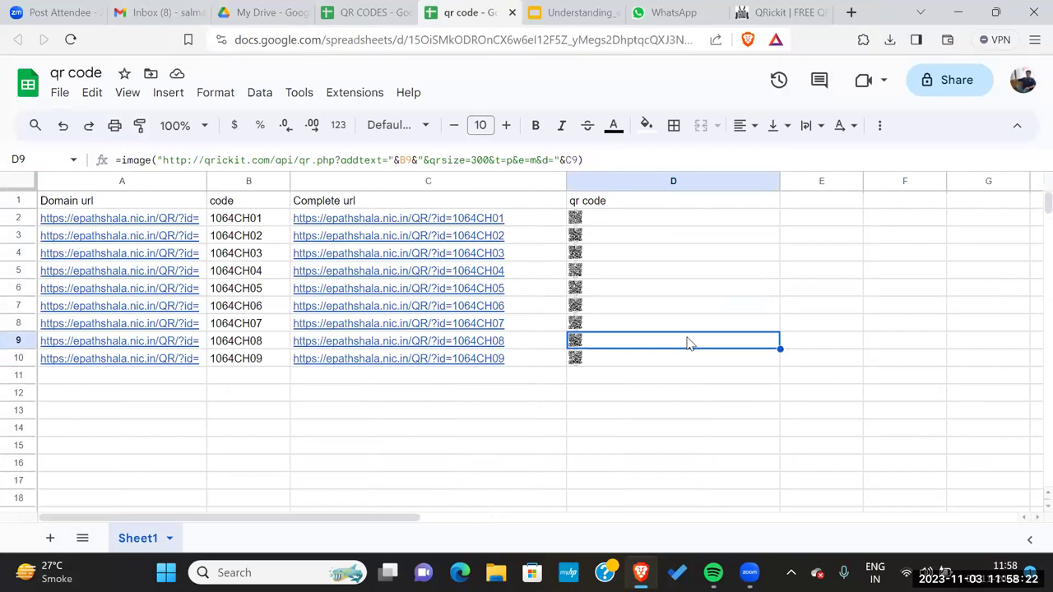
click(793, 6)
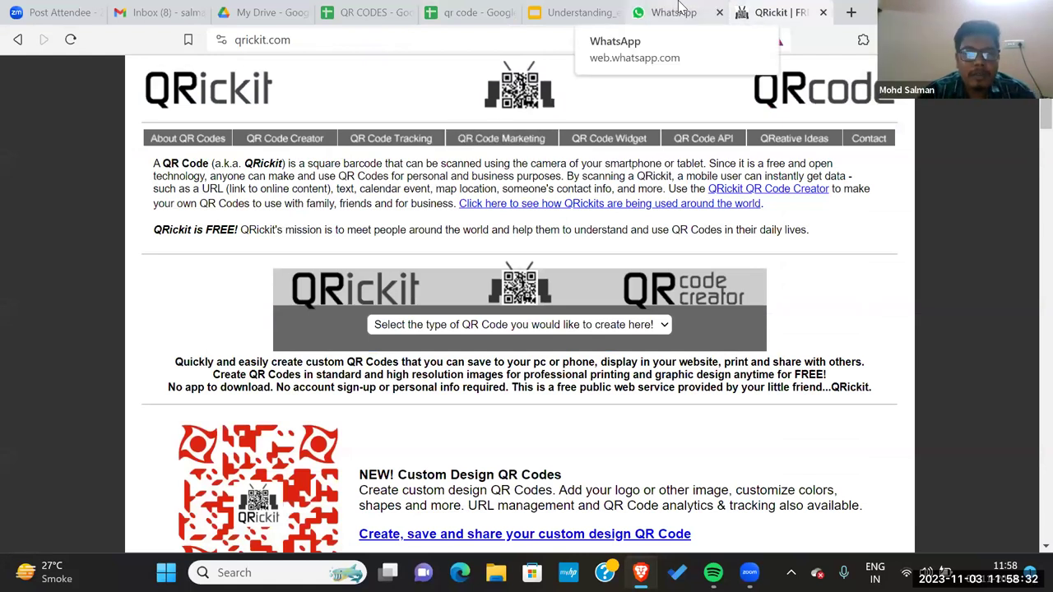
click(553, 6)
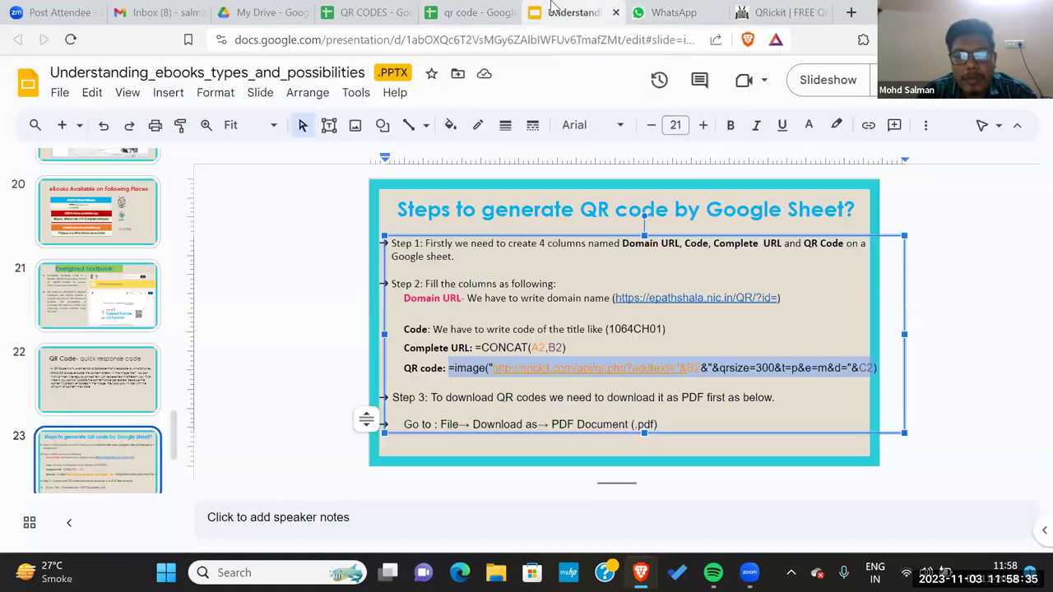
click(663, 397)
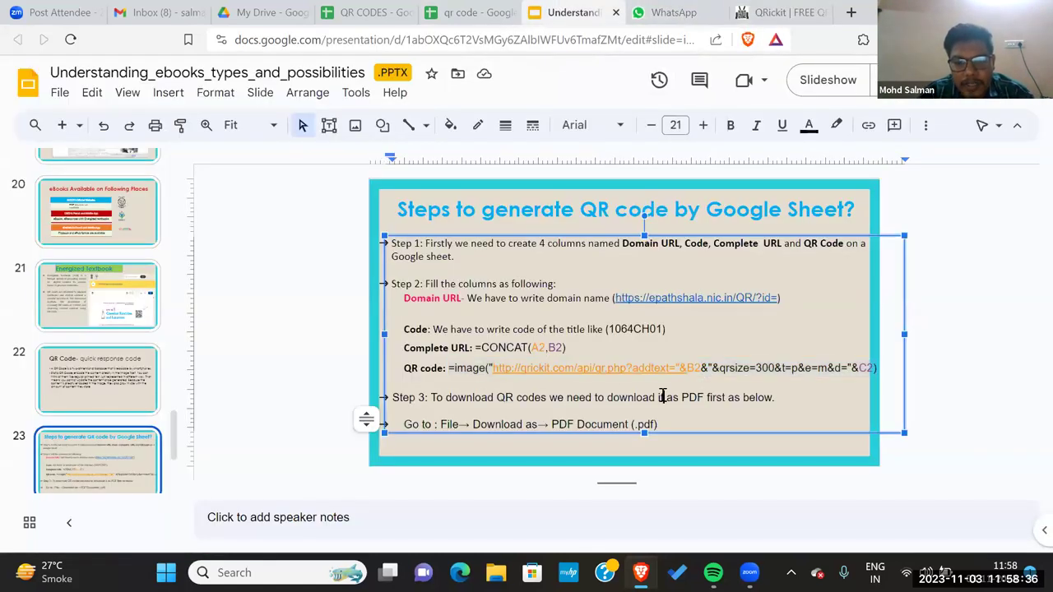
click(451, 368)
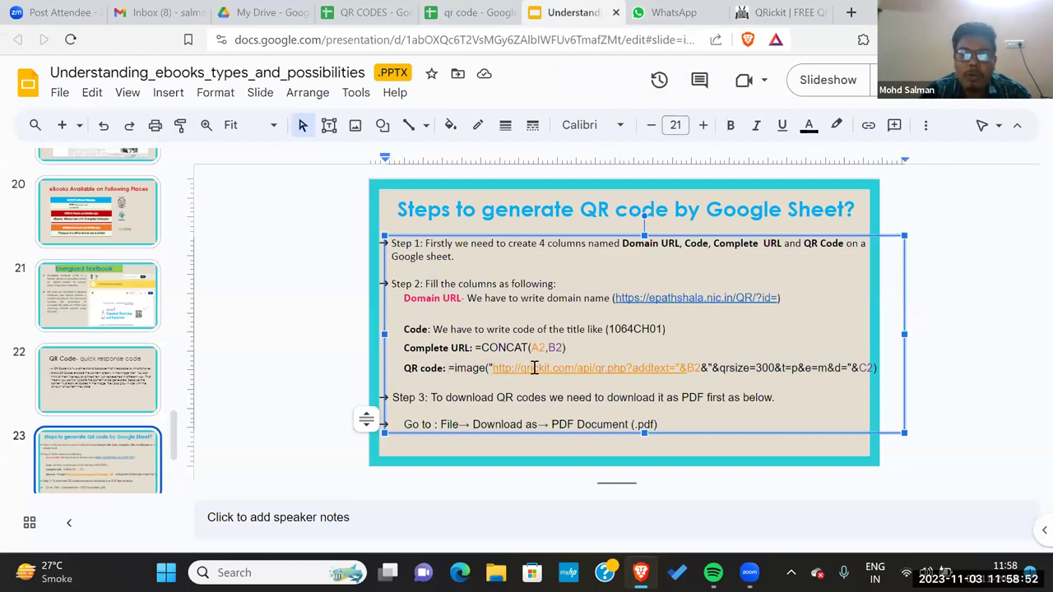
Complete the A1 heading of the QR CODES sheet as Domain url and enter the headings code in B1 and Complete url in C1
click(355, 9)
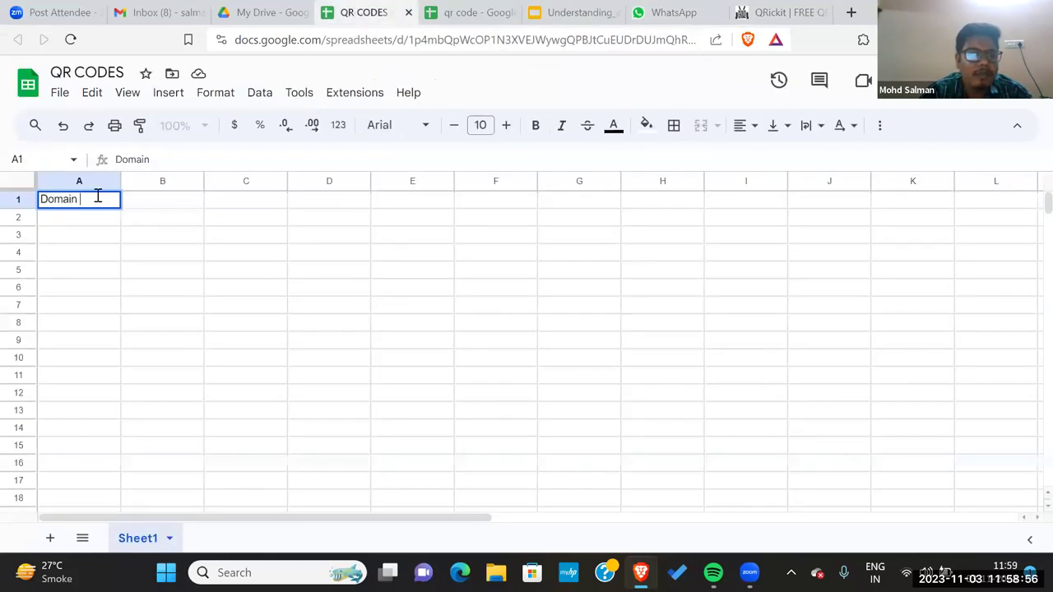
text(url)
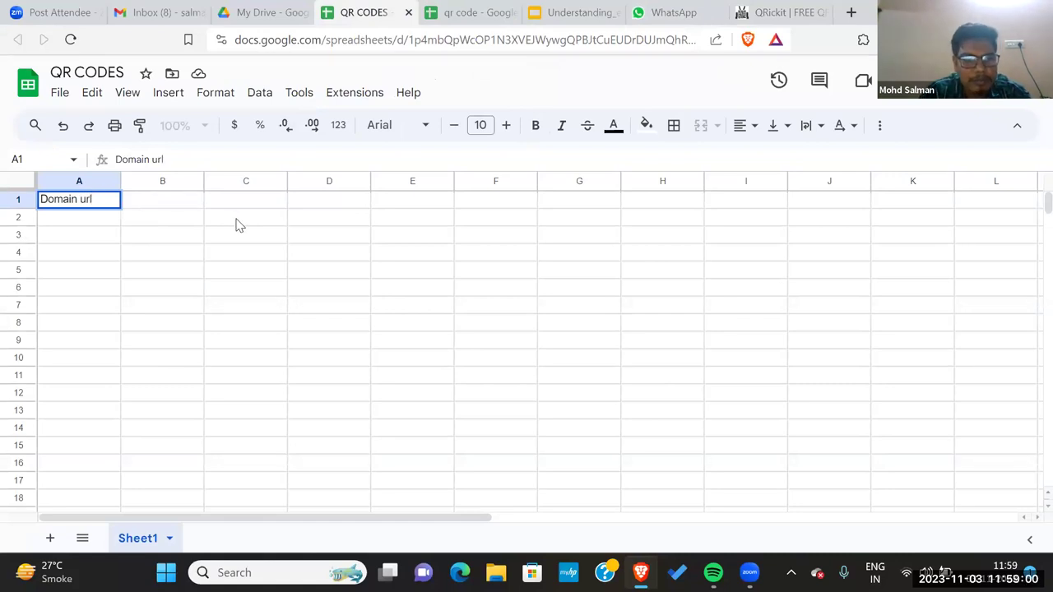
double_click(188, 204)
text(code)
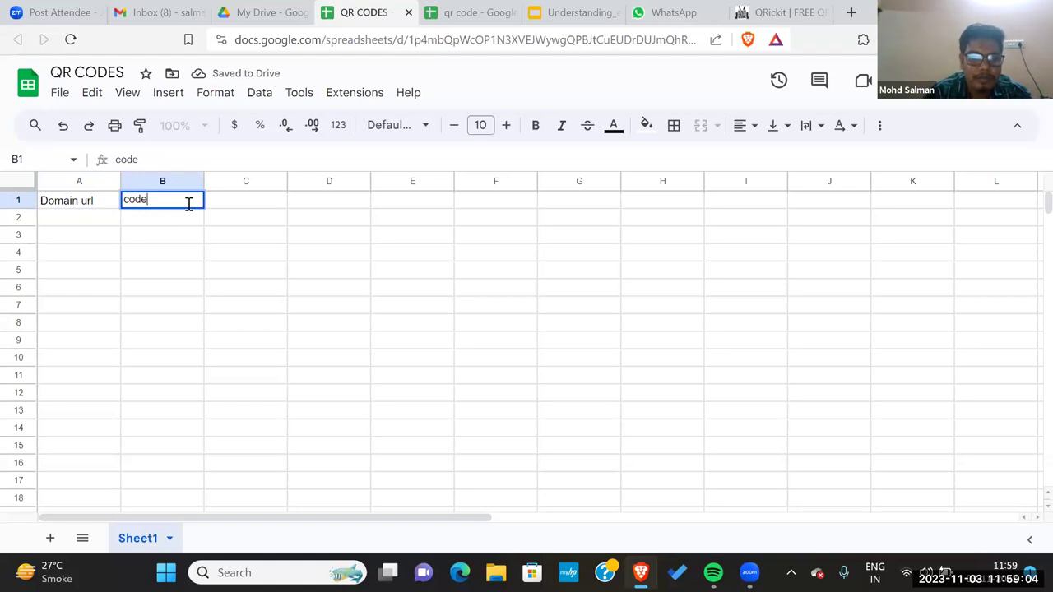
click(256, 205)
double_click(256, 201)
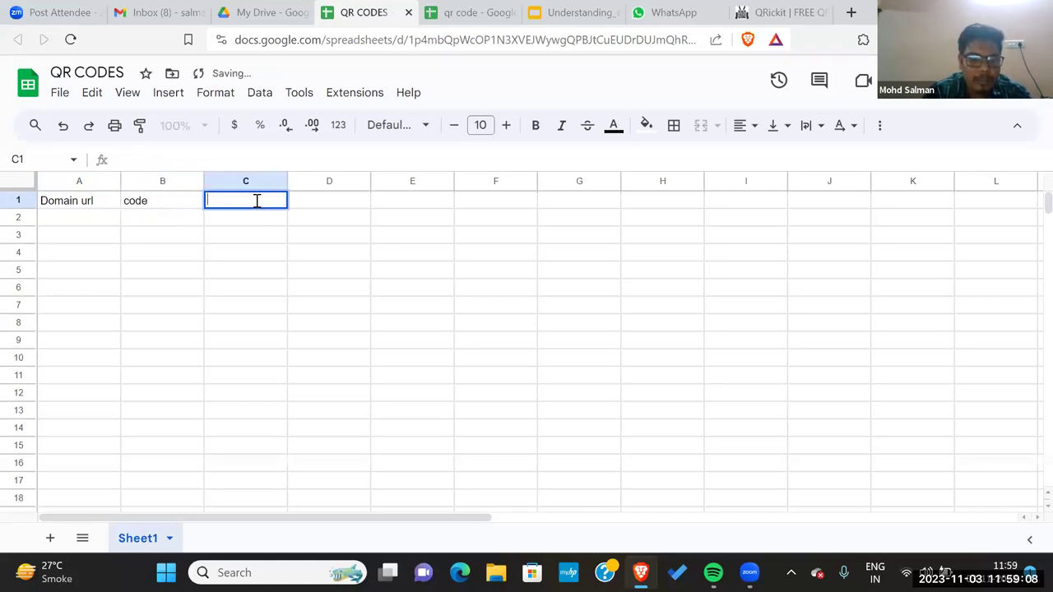
text(Complete url)
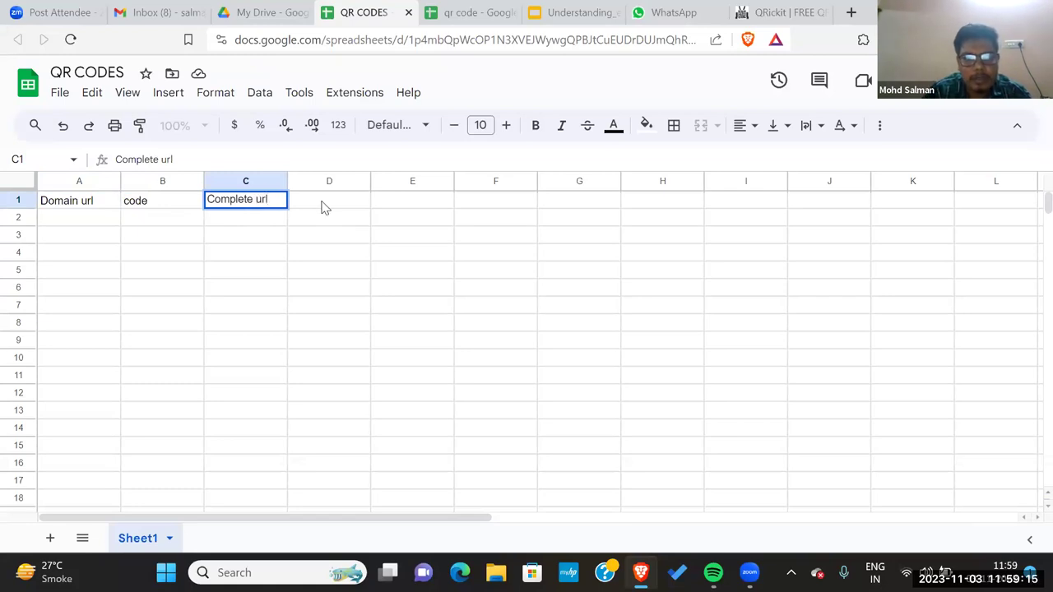
Enter the heading QR codes in cell D1 of the QR CODES sheet
double_click(321, 203)
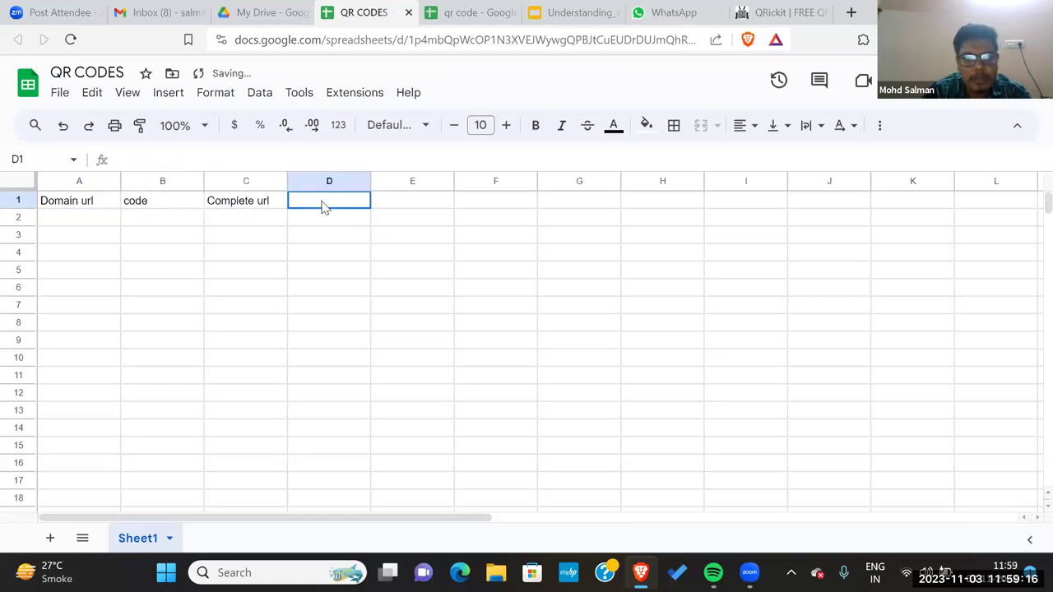
text(QR )
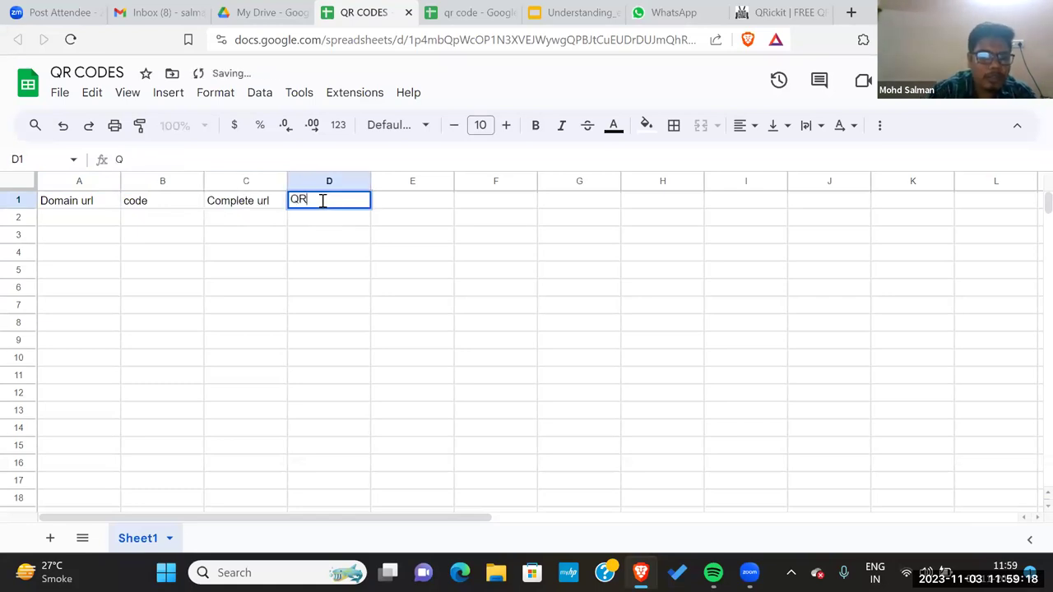
text(codes)
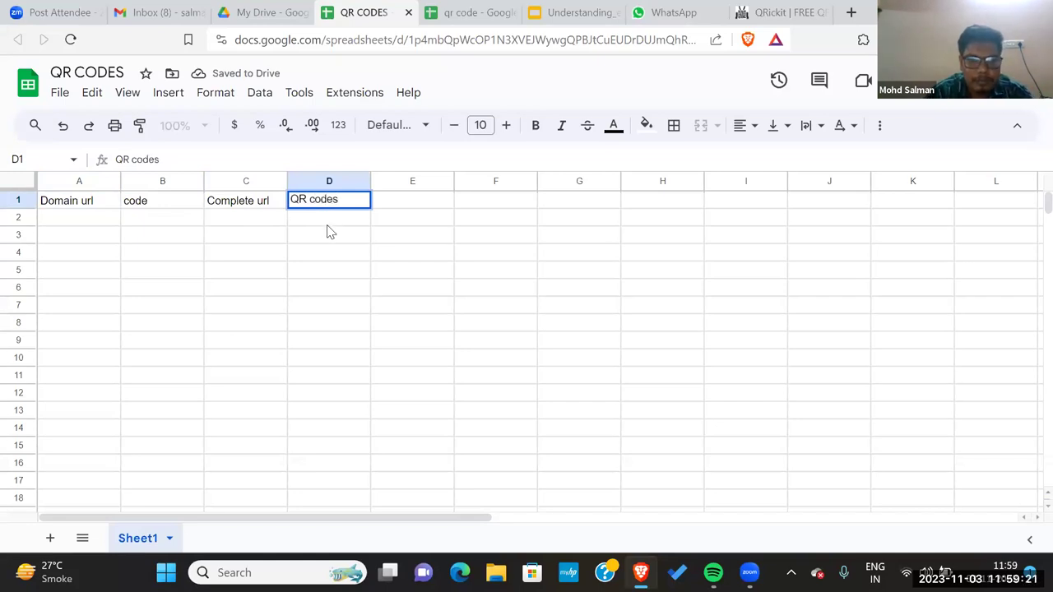
key(Return)
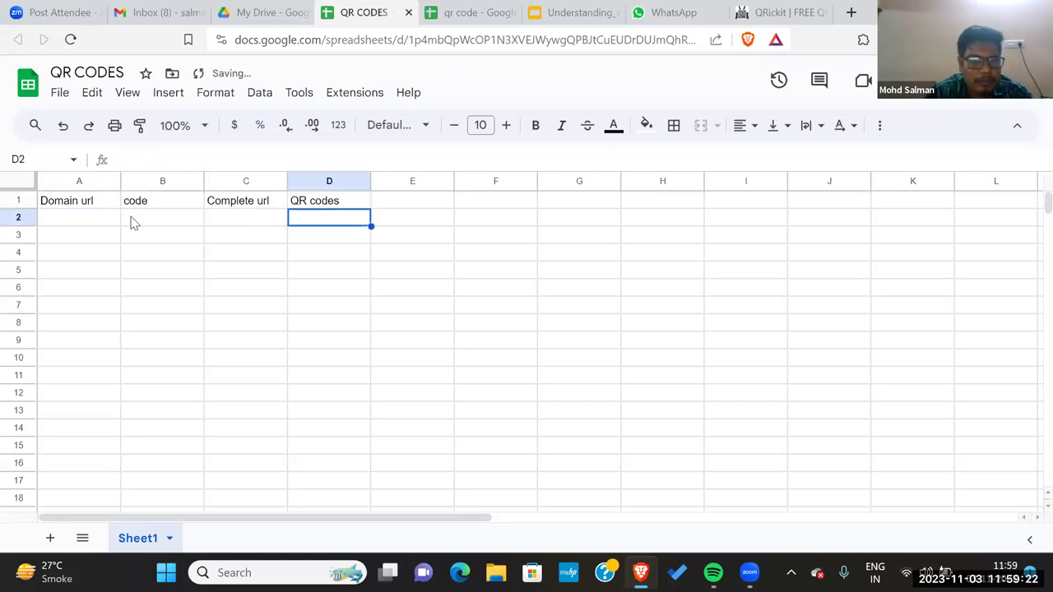
click(99, 226)
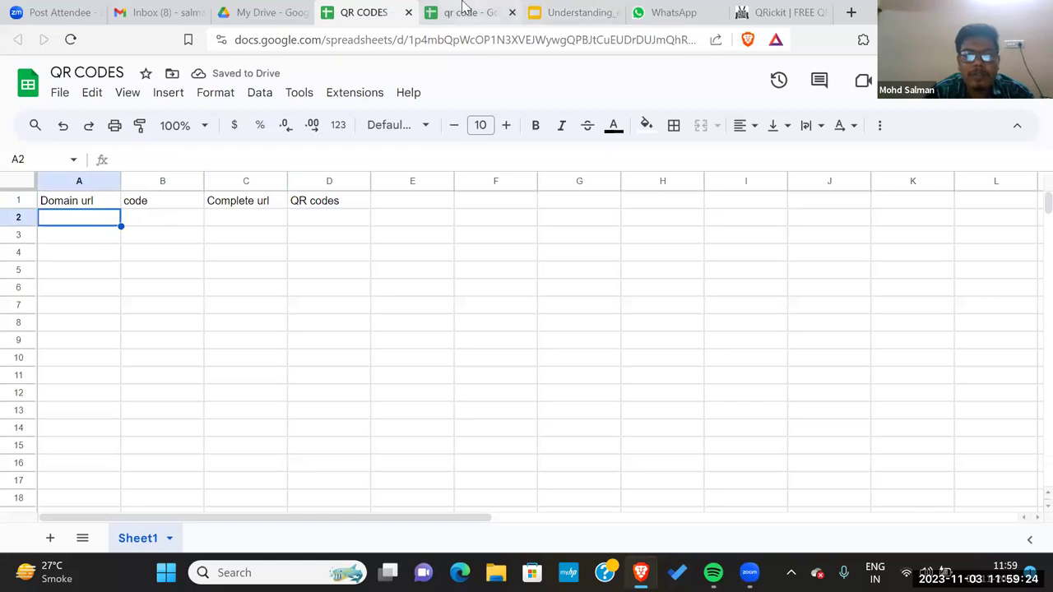
click(564, 10)
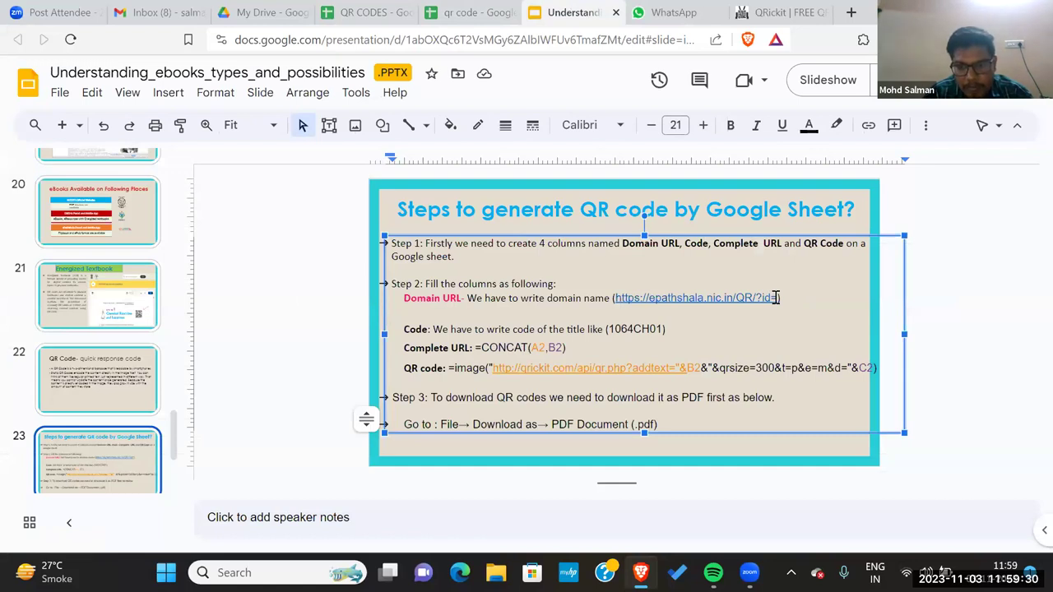
click(774, 298)
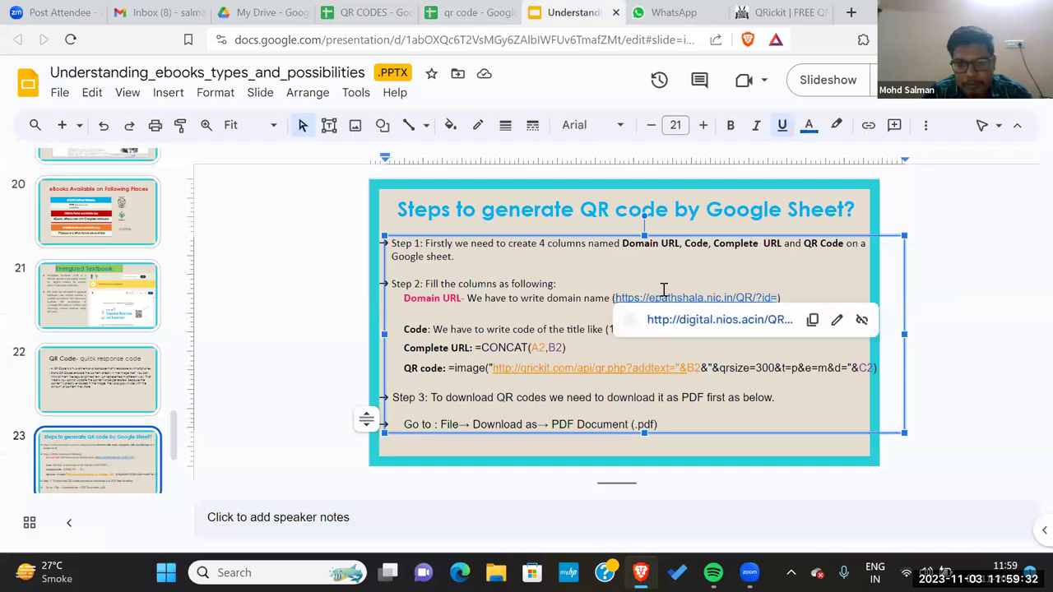
drag(646, 300, 774, 297)
key(ctrl+c)
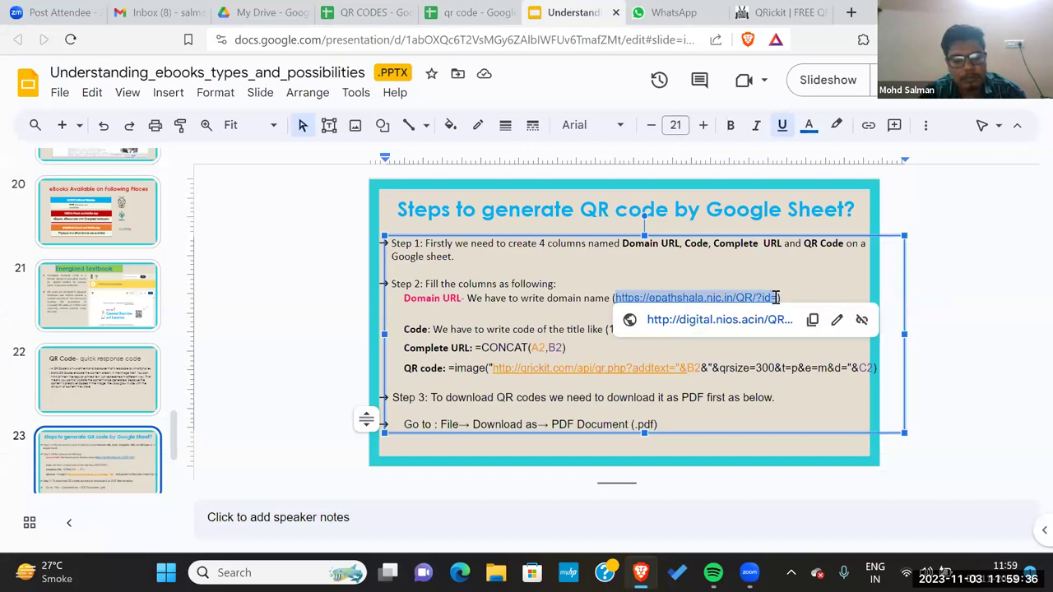
click(372, 8)
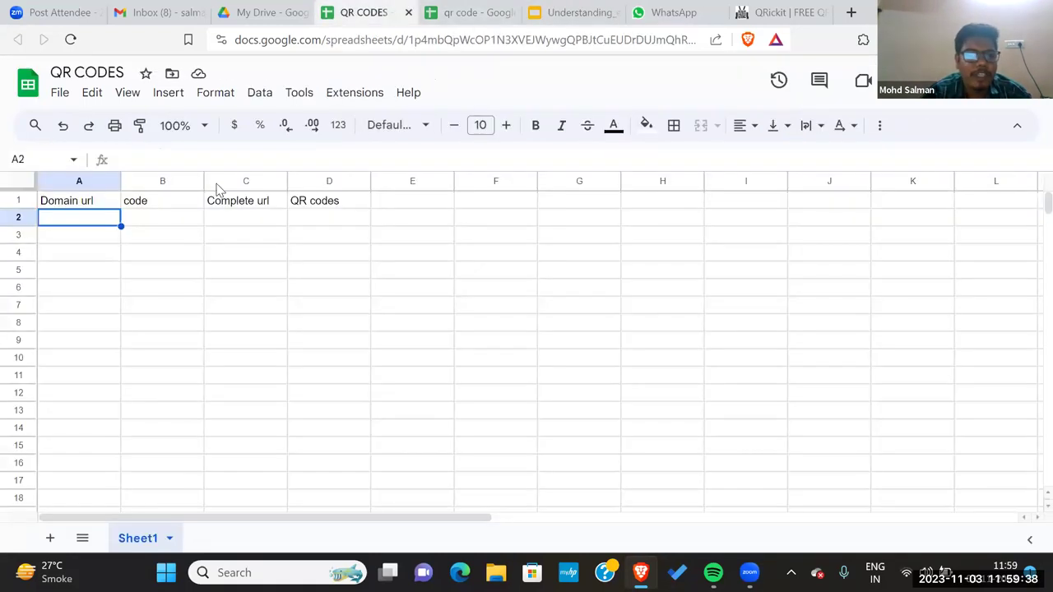
double_click(79, 216)
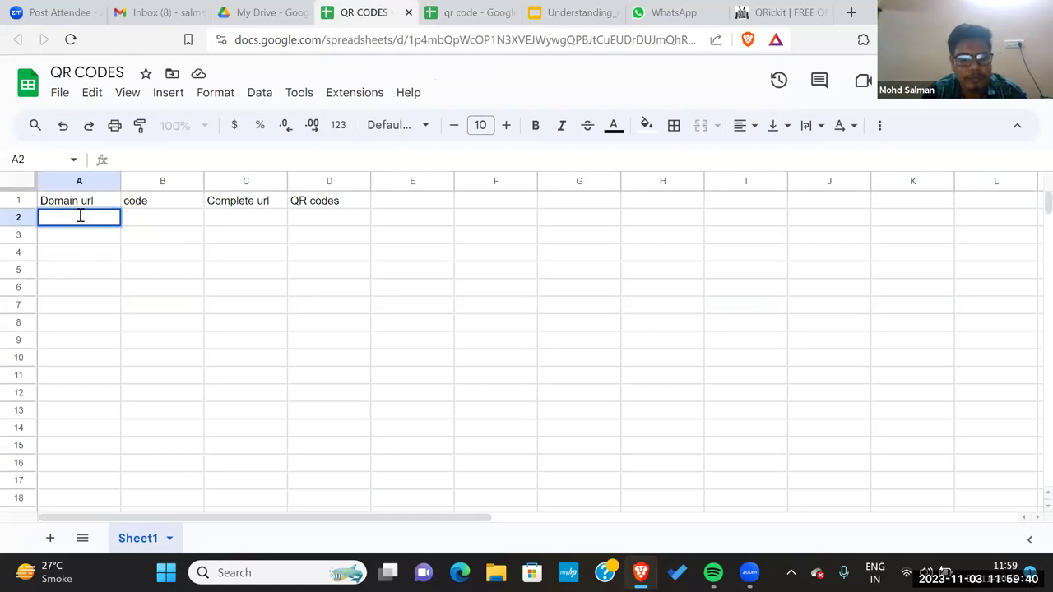
key(ctrl+v)
click(125, 288)
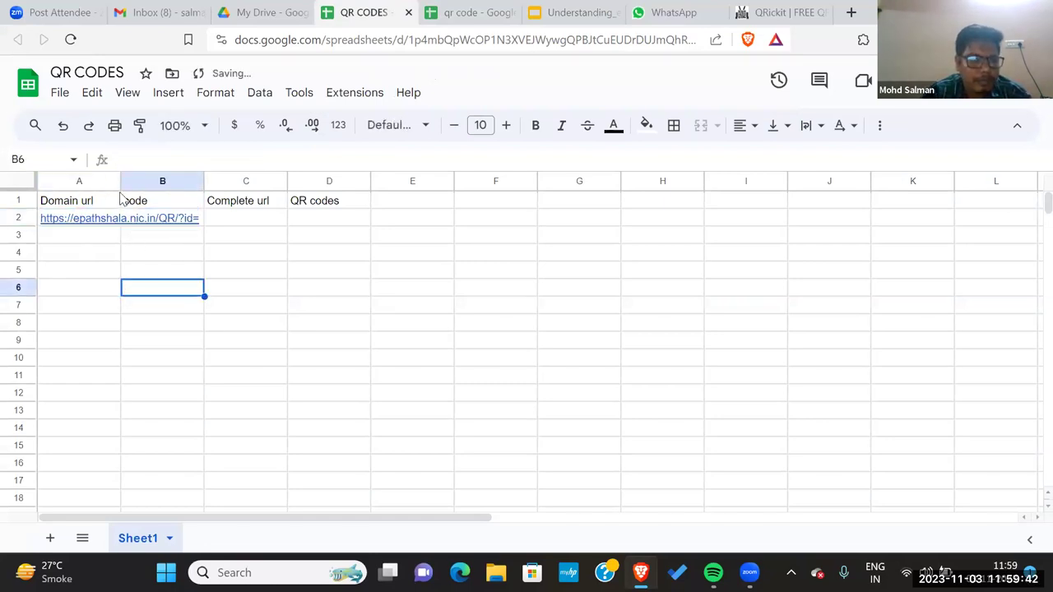
drag(119, 181, 220, 164)
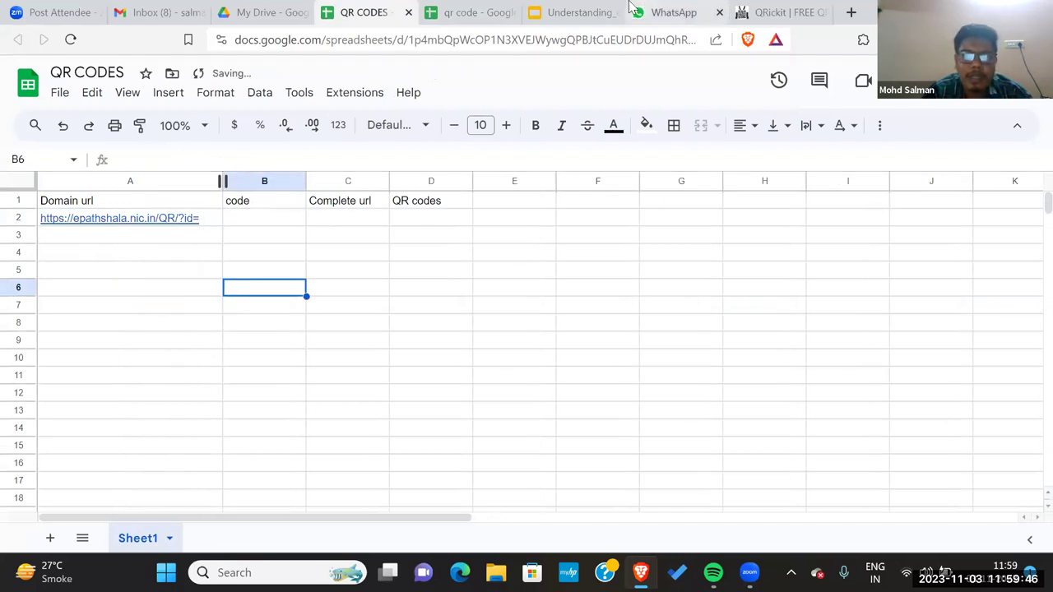
Copy the title code 1064CH01 from the steps slide into cell B2 of the QR CODES sheet
click(589, 7)
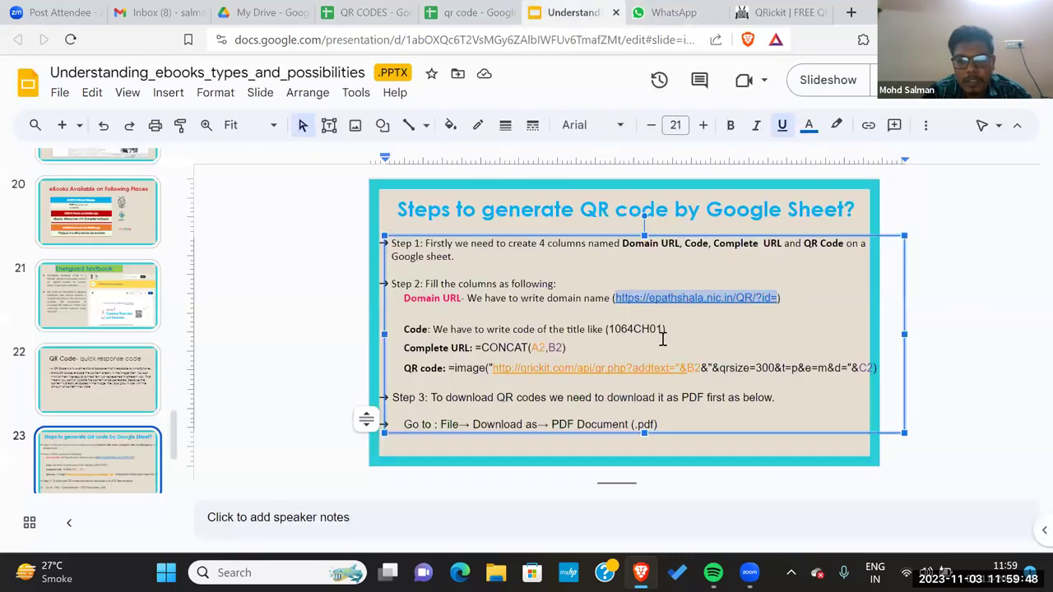
drag(663, 329, 610, 331)
key(ctrl+c)
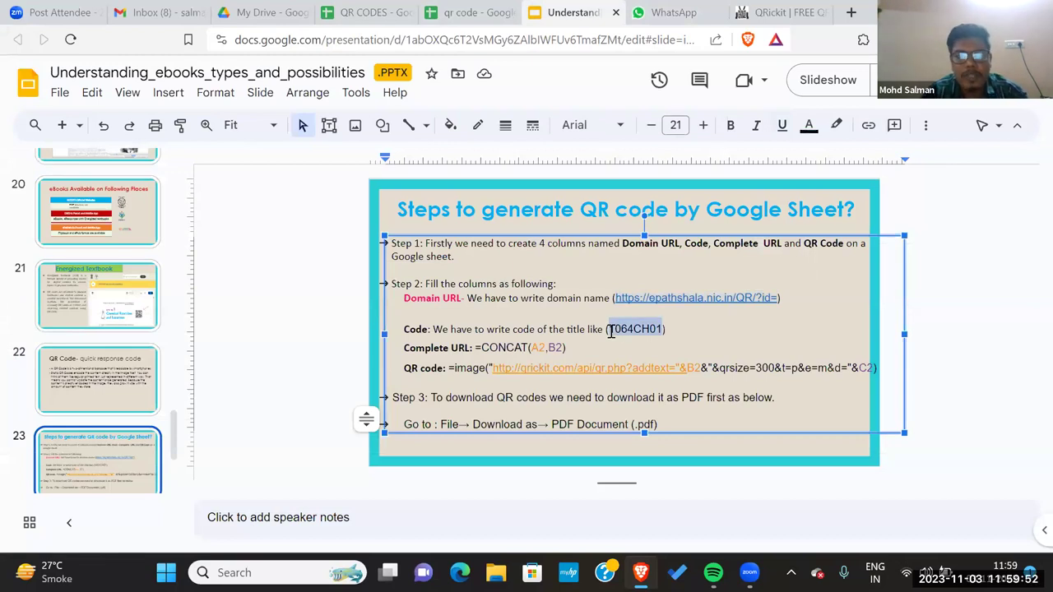
click(362, 12)
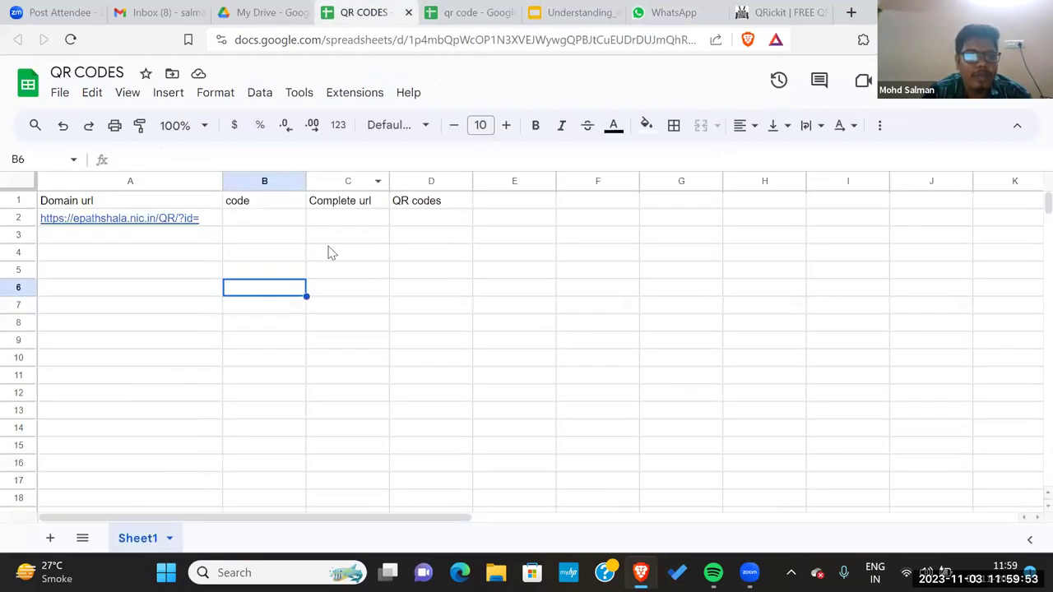
click(278, 218)
double_click(279, 216)
key(ctrl+v)
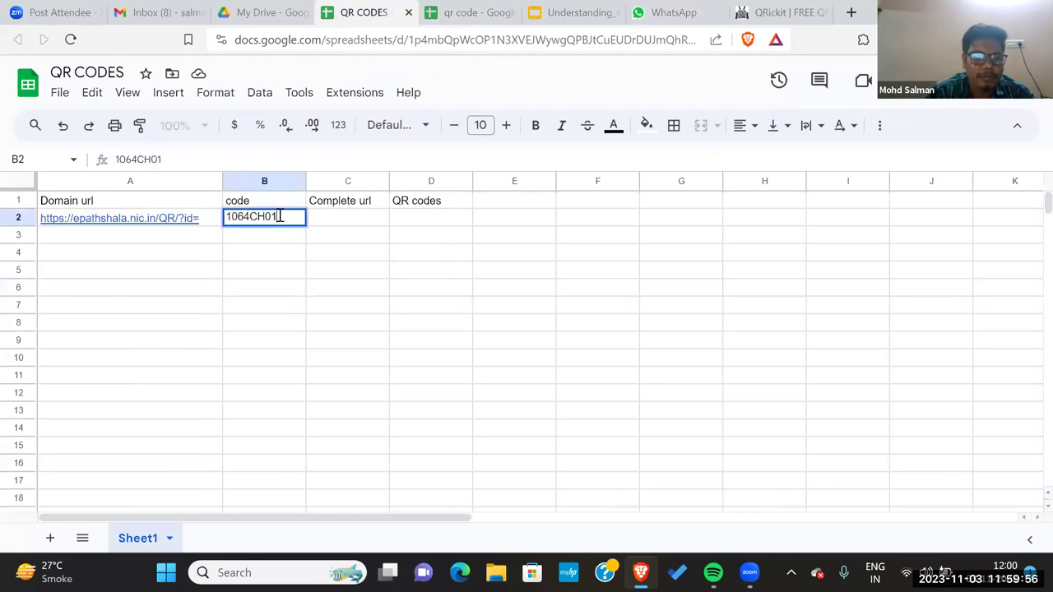
click(346, 226)
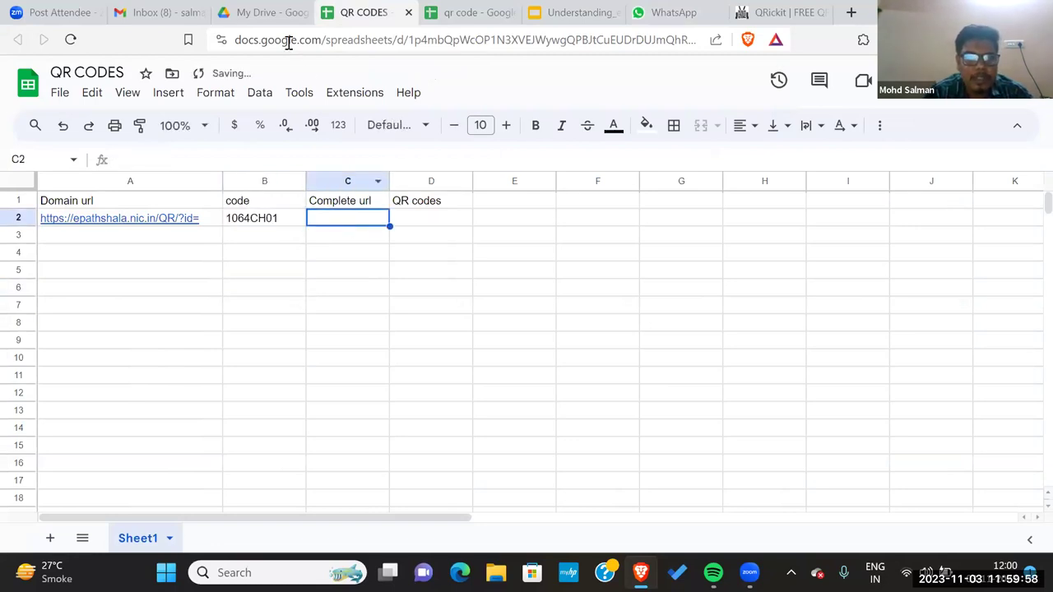
Copy the formula =CONCAT(A2,B2) from the steps slide into cell C2 and widen column C to fit the complete URL
click(568, 12)
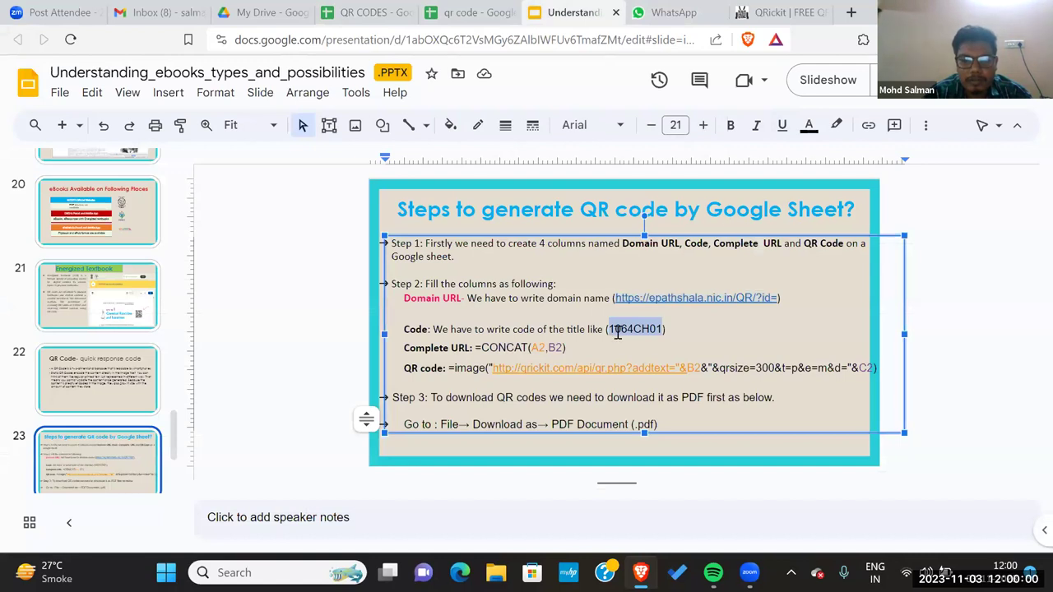
drag(568, 347, 475, 349)
key(ctrl+c)
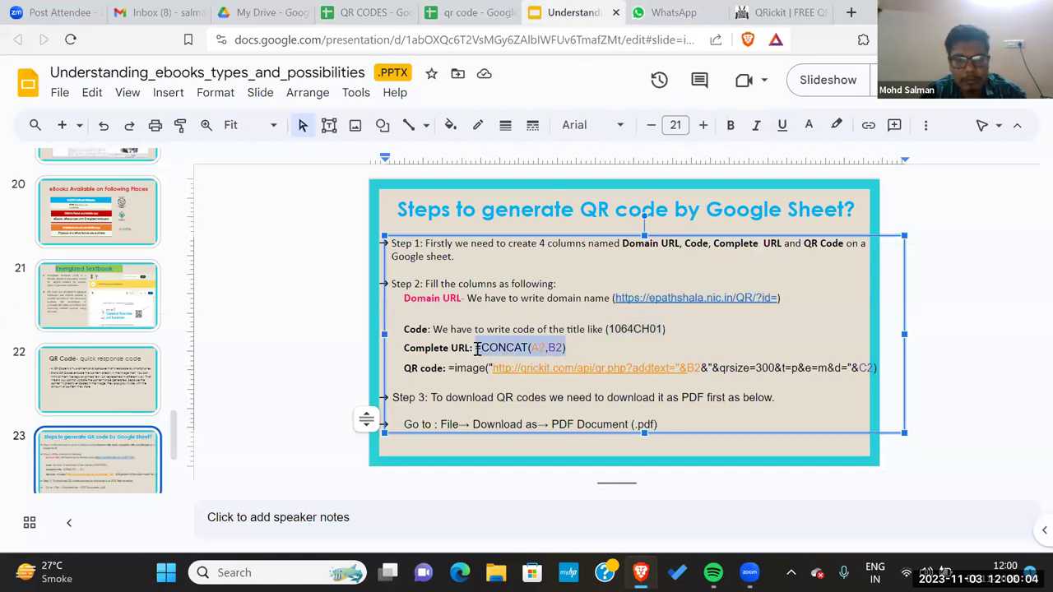
click(362, 12)
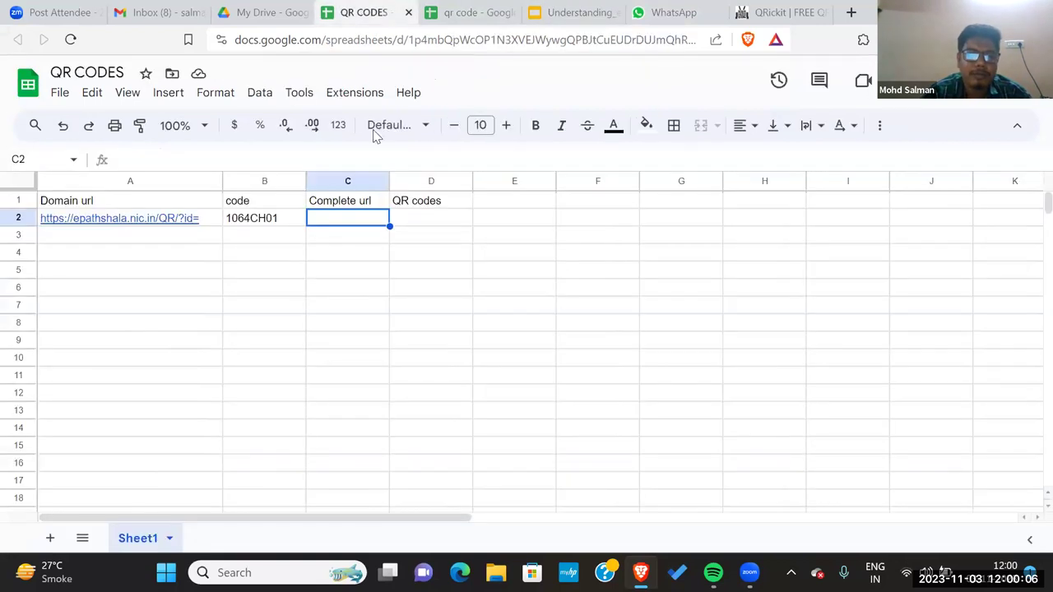
double_click(362, 219)
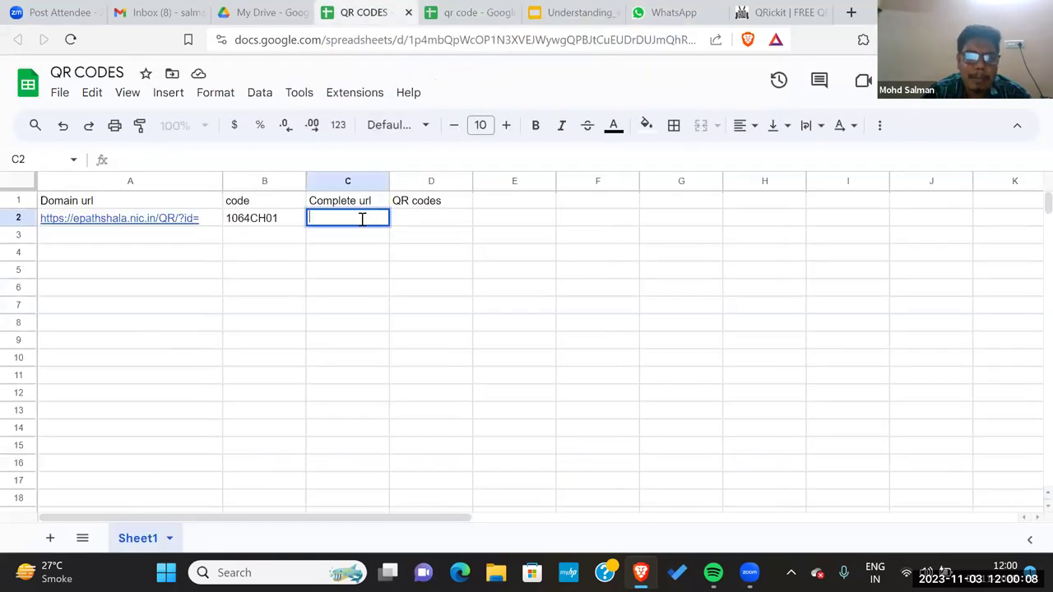
key(ctrl+v)
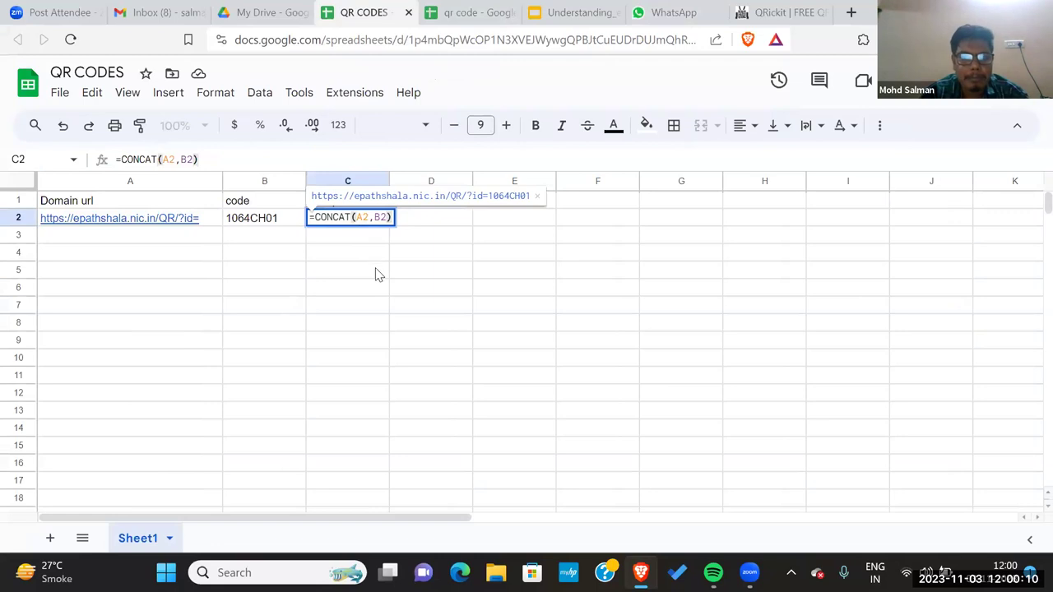
click(376, 272)
click(385, 201)
drag(389, 181, 576, 182)
mouse_move(541, 224)
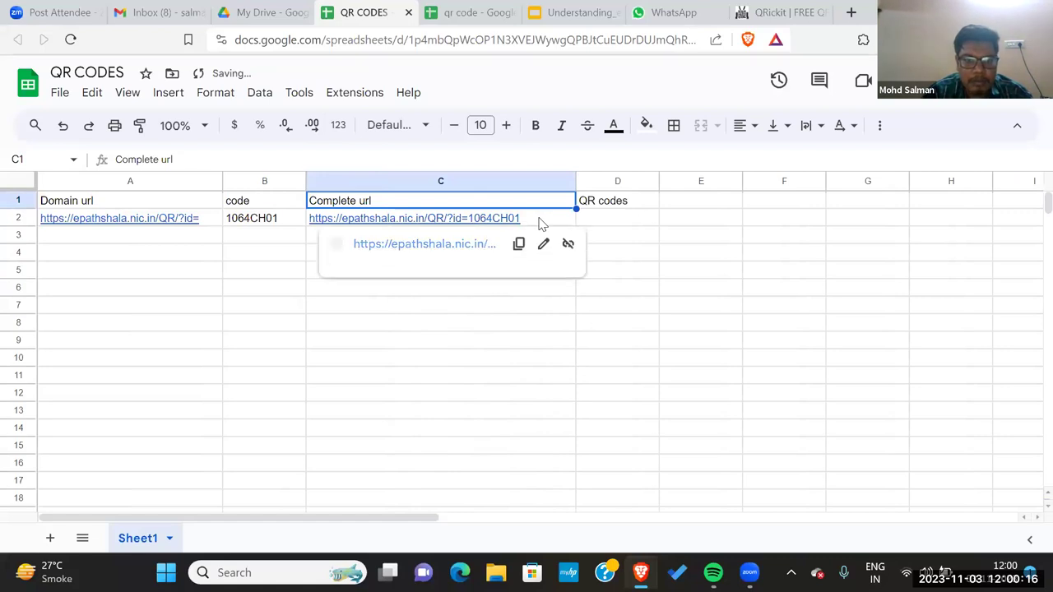
click(460, 323)
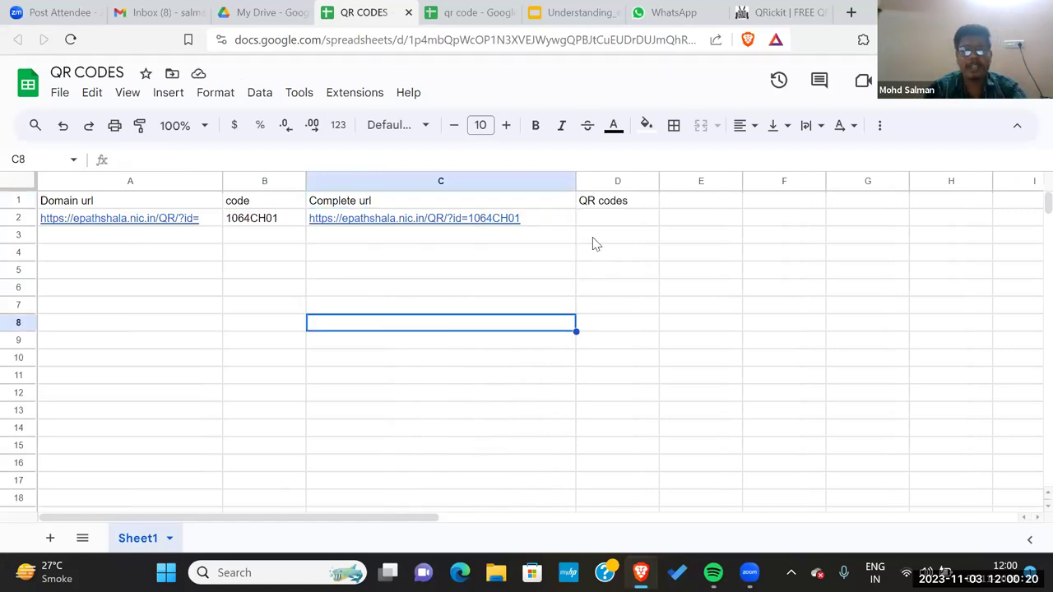
click(574, 11)
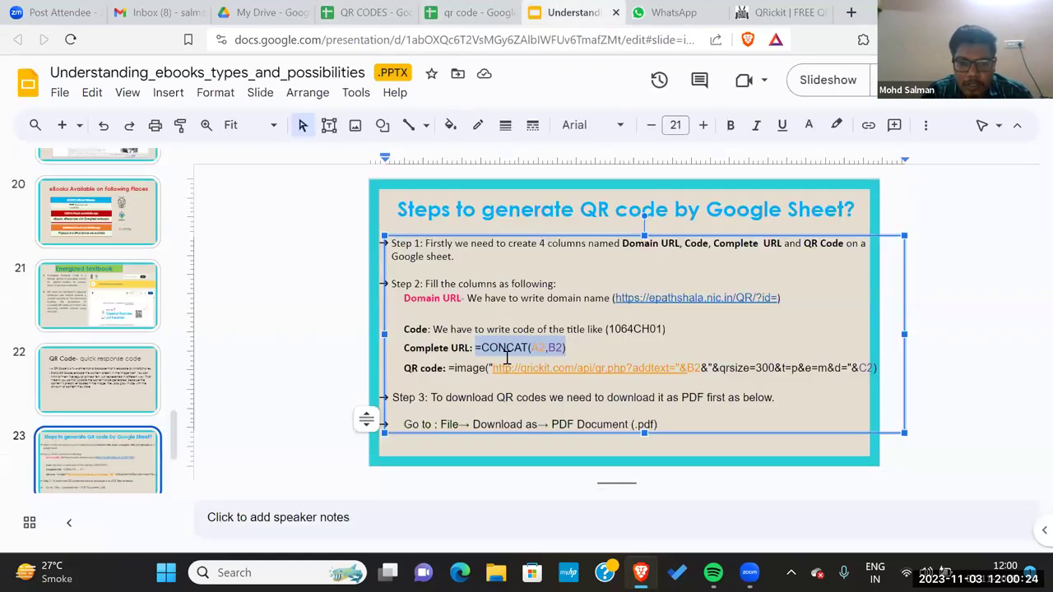
click(449, 367)
drag(448, 368, 724, 389)
drag(823, 381, 879, 369)
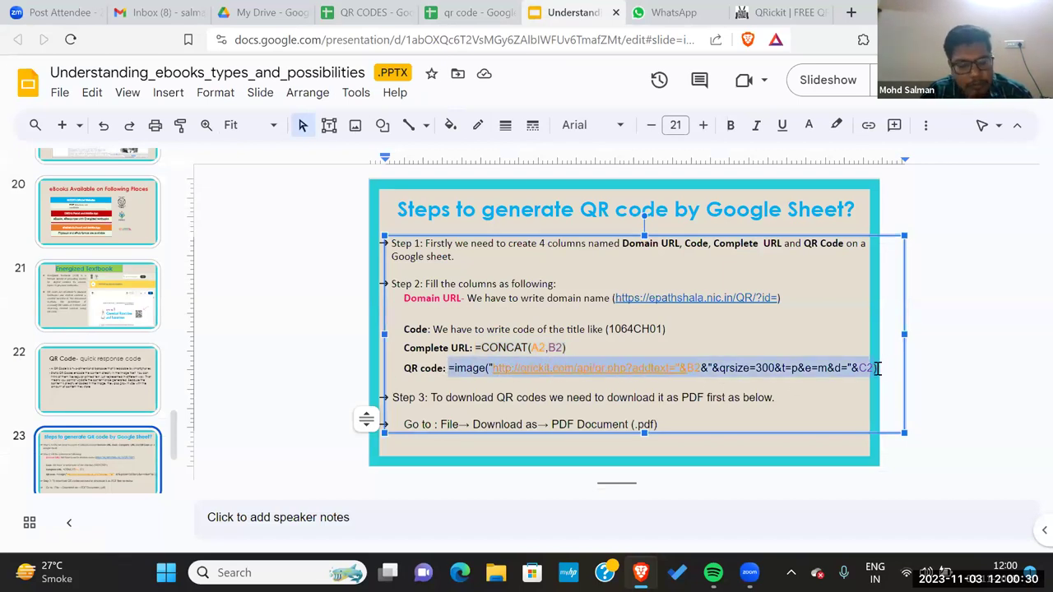
click(370, 13)
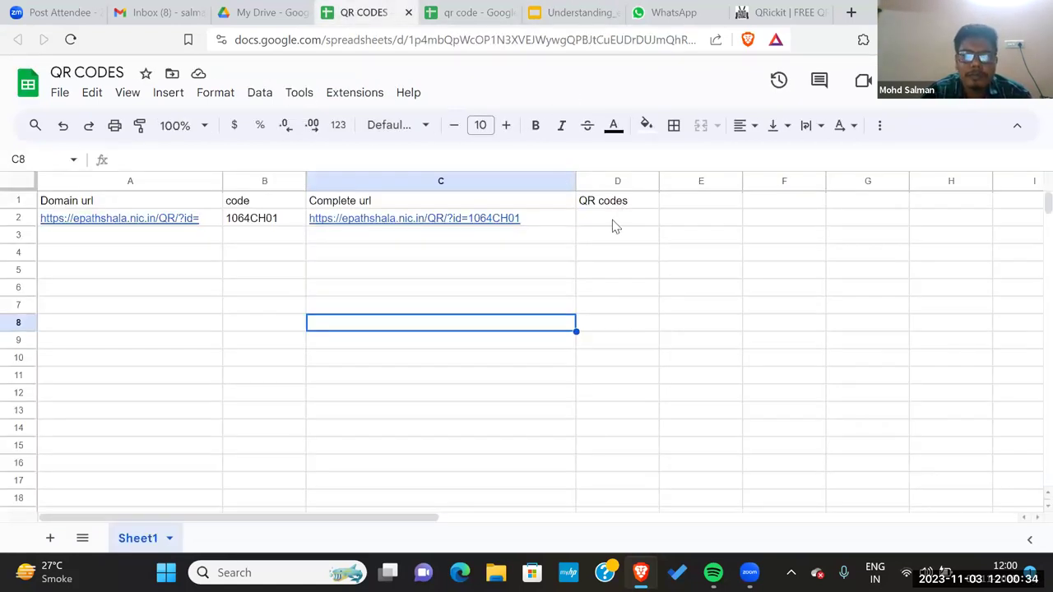
click(616, 218)
double_click(614, 219)
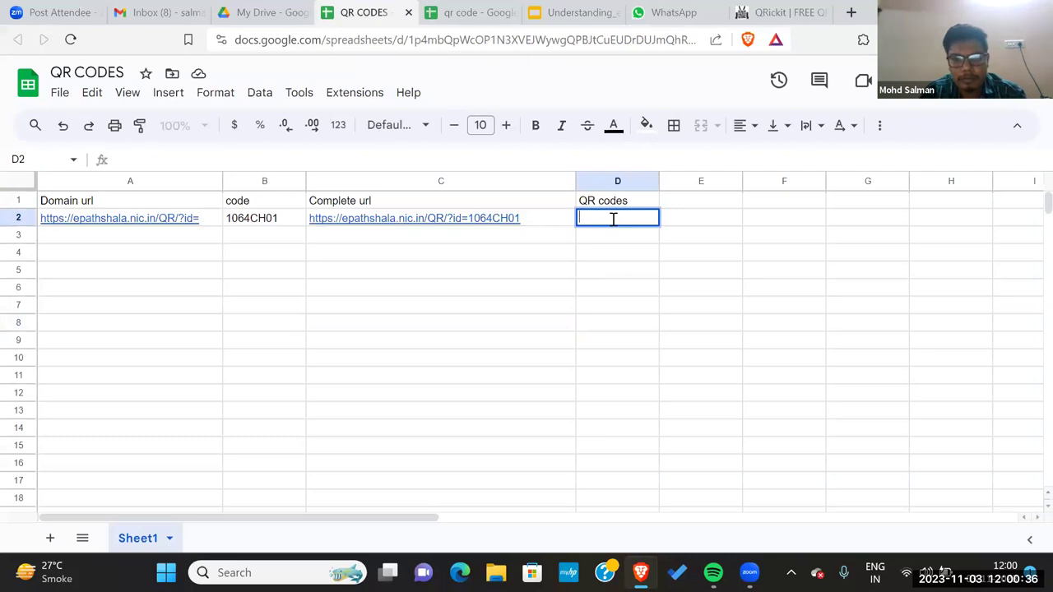
text(=image("http://qrickit.com/api/qr.php?d="&C2&"&qrsize=300&t=p&e=m&a="&C2))
click(630, 263)
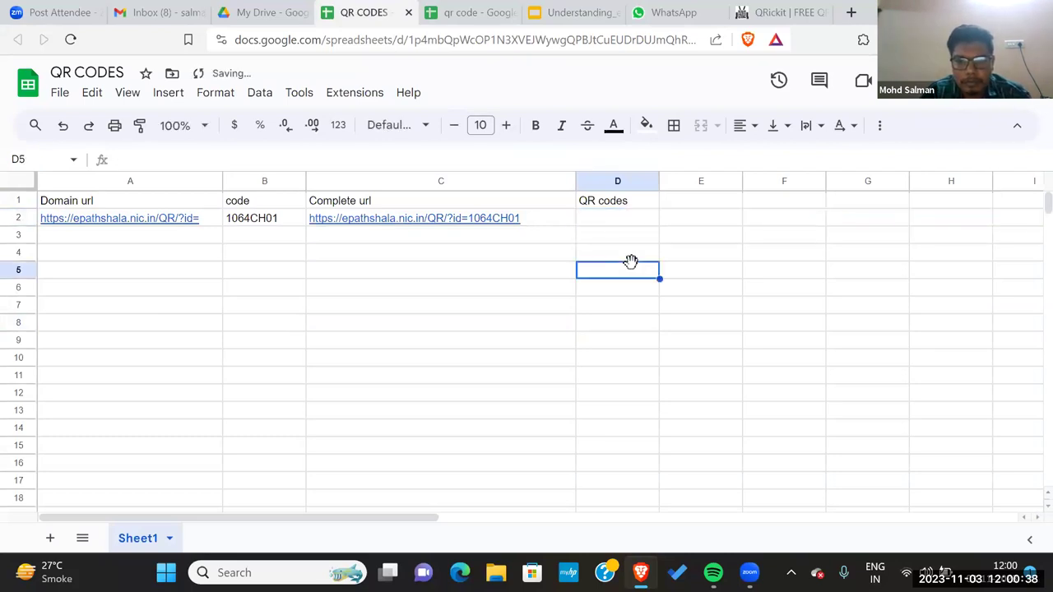
drag(660, 181, 711, 181)
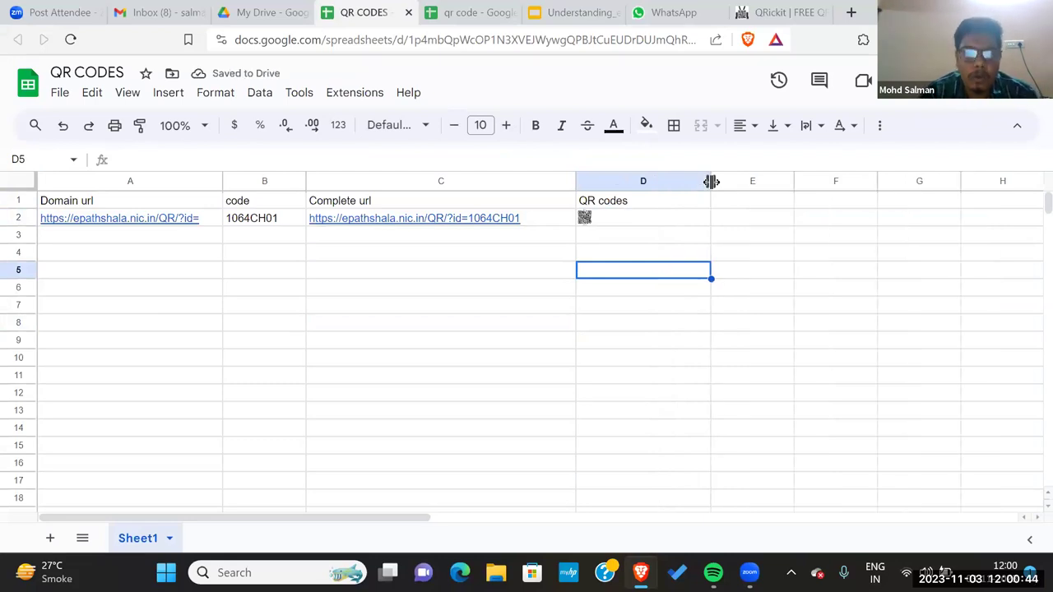
Fill the domain URL, the code series 1064CH01 to 1064CH10 and the CONCAT formula from row 2 down to row 11
click(187, 220)
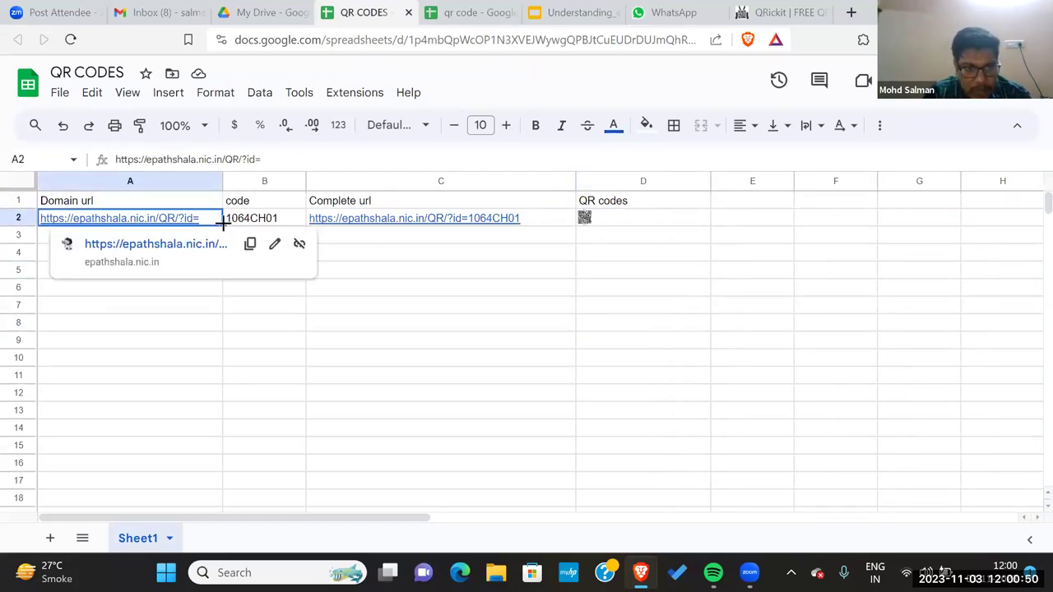
drag(222, 224, 209, 382)
click(280, 222)
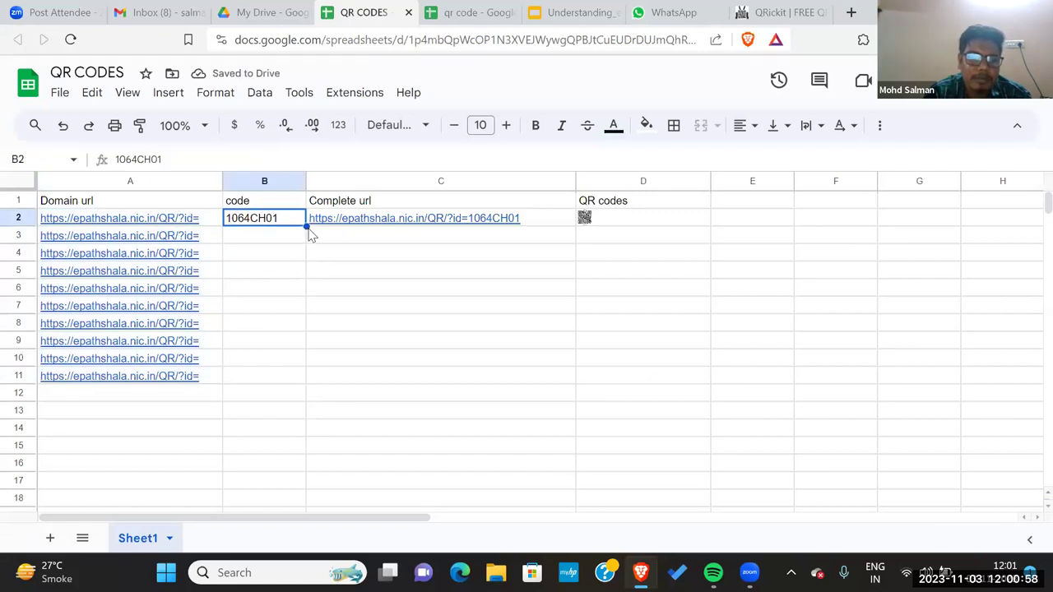
drag(305, 227, 303, 385)
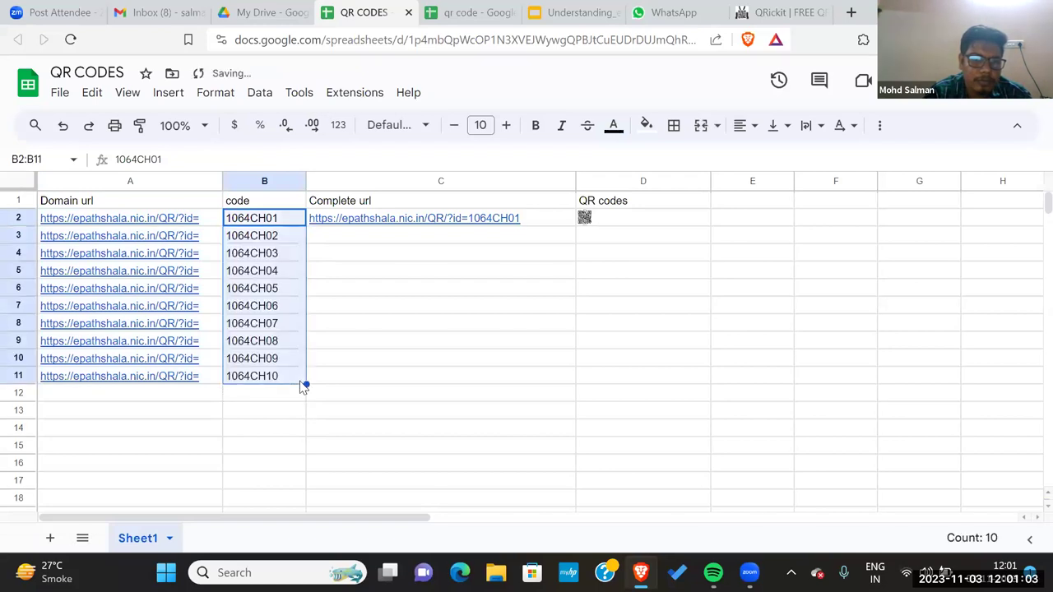
click(545, 224)
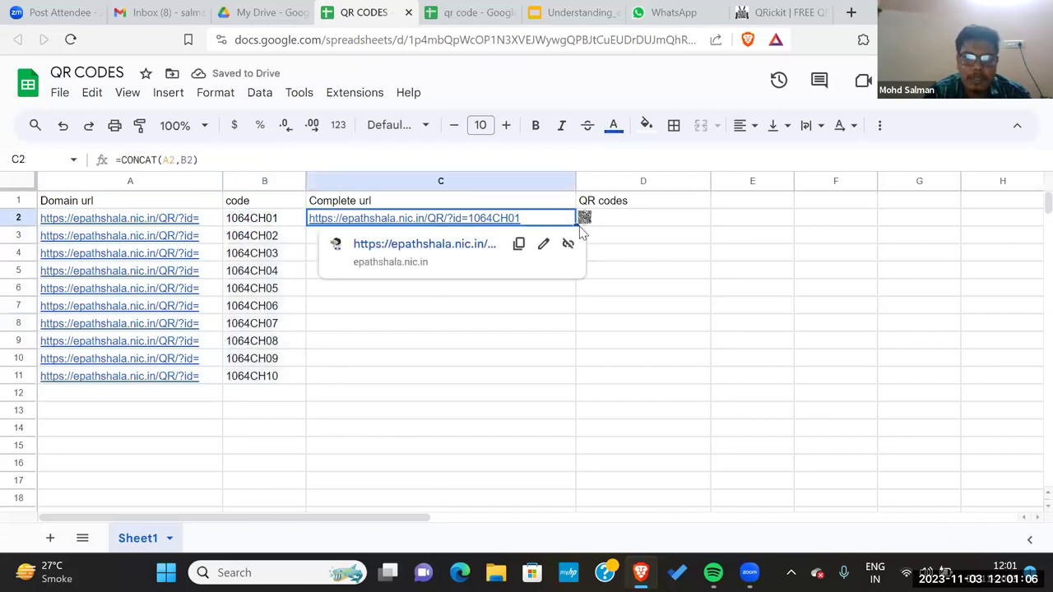
drag(578, 223, 567, 371)
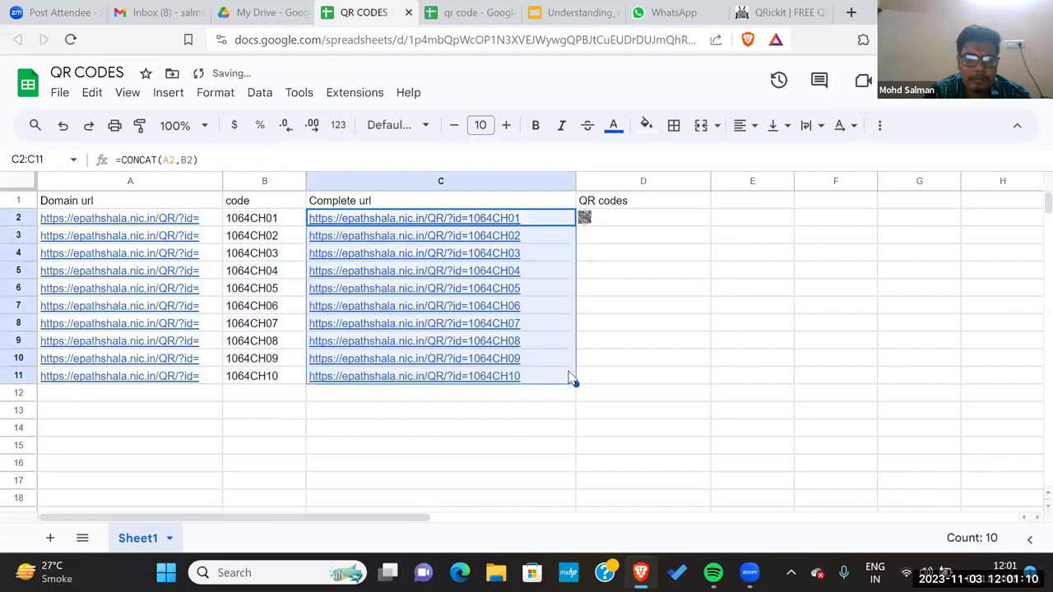
Fill the IMAGE formula from cell D2 down to D11 to generate a QR code for each complete URL
click(673, 222)
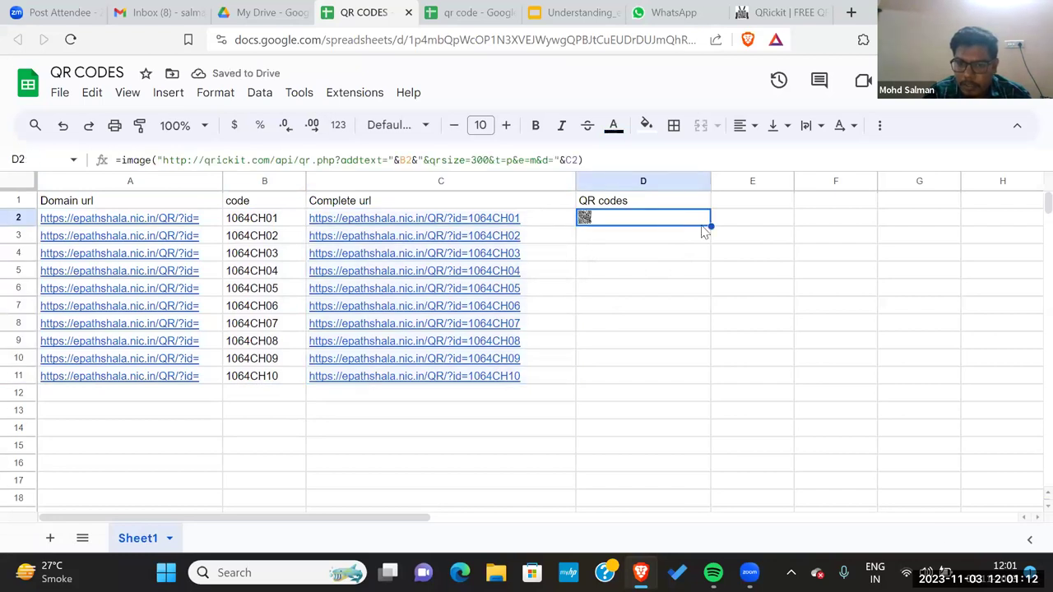
drag(710, 226, 722, 387)
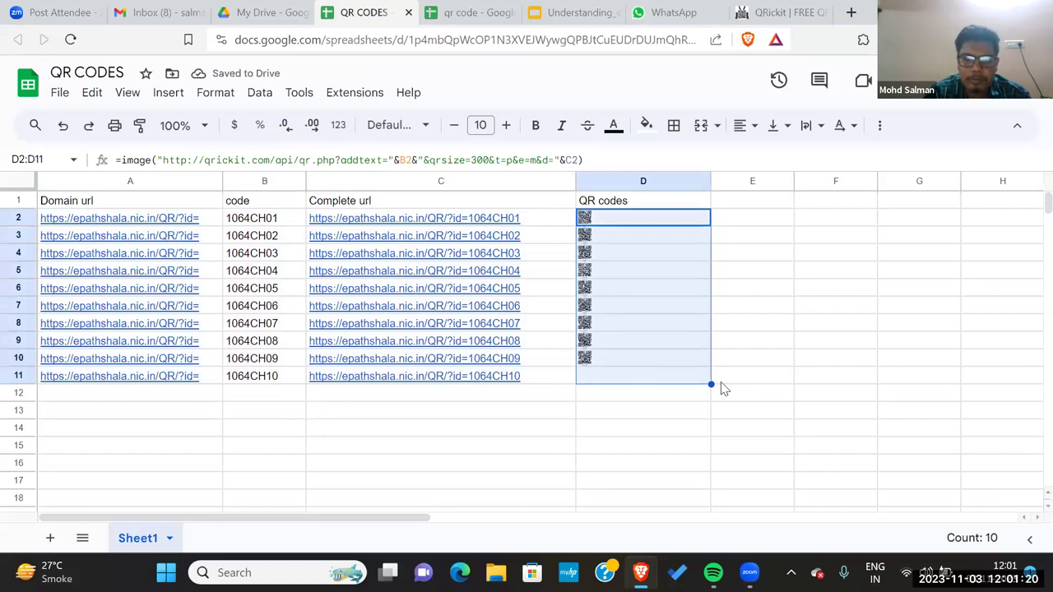
click(634, 408)
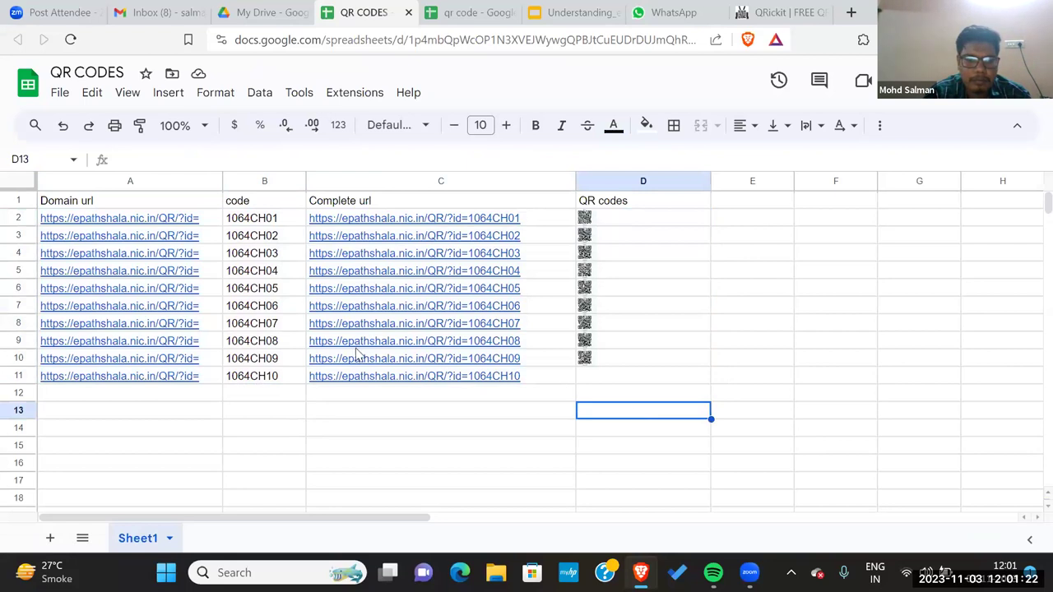
Refill the IMAGE formula from cell D10 down to D12 and select cell D11
click(609, 362)
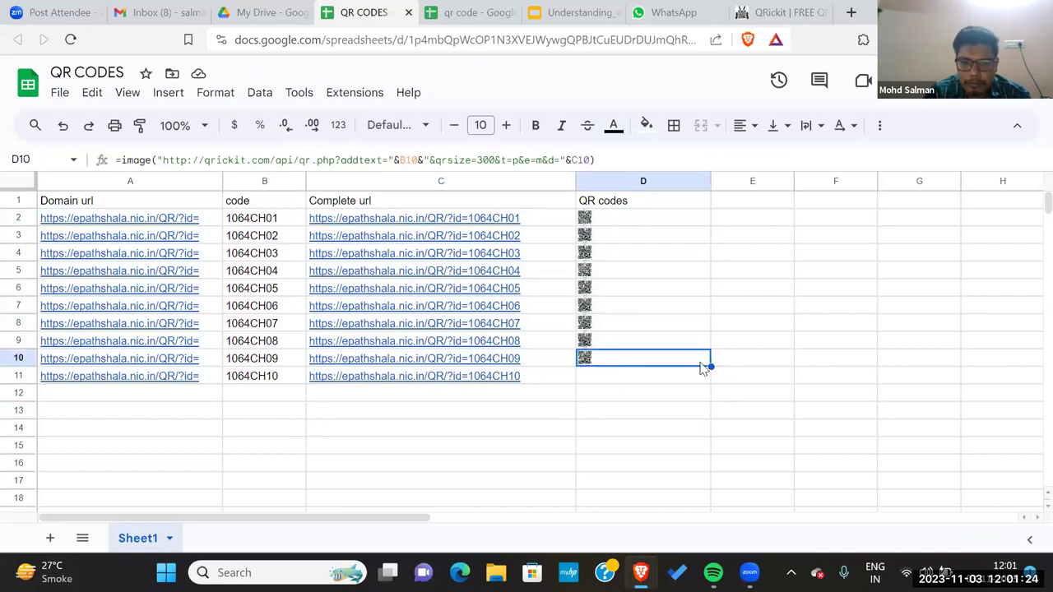
drag(709, 365, 713, 399)
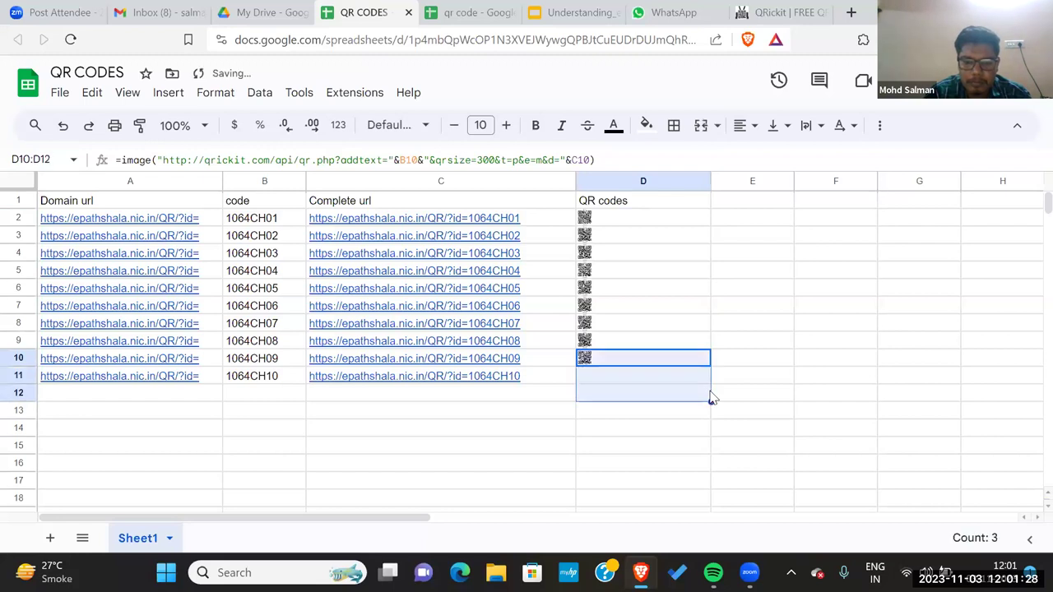
click(515, 410)
click(614, 385)
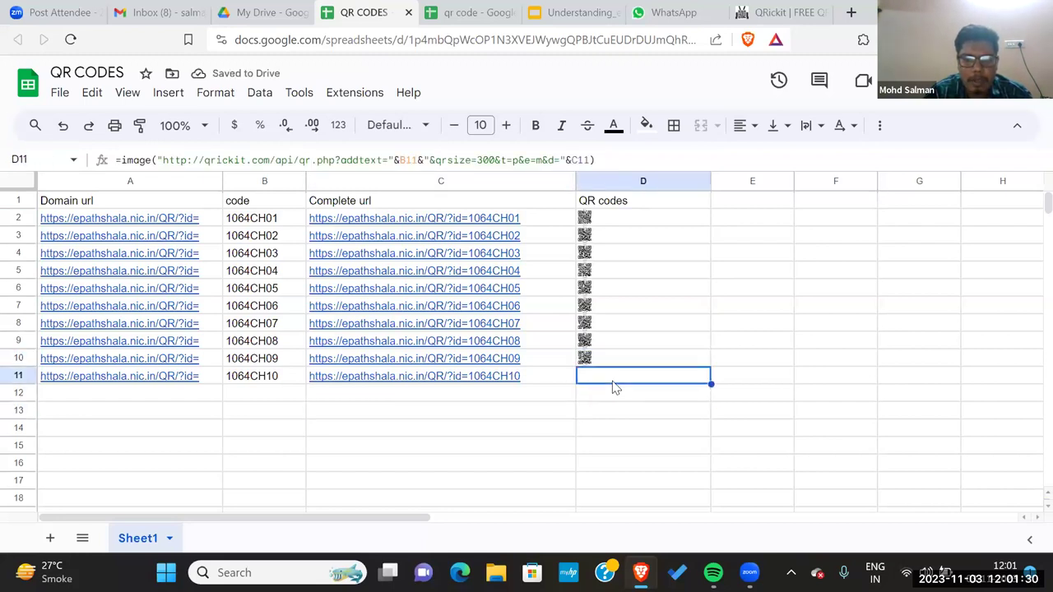
Increase the height of rows 1 to 11 with a specified pixel value to enlarge the QR codes
shift+click(23, 216)
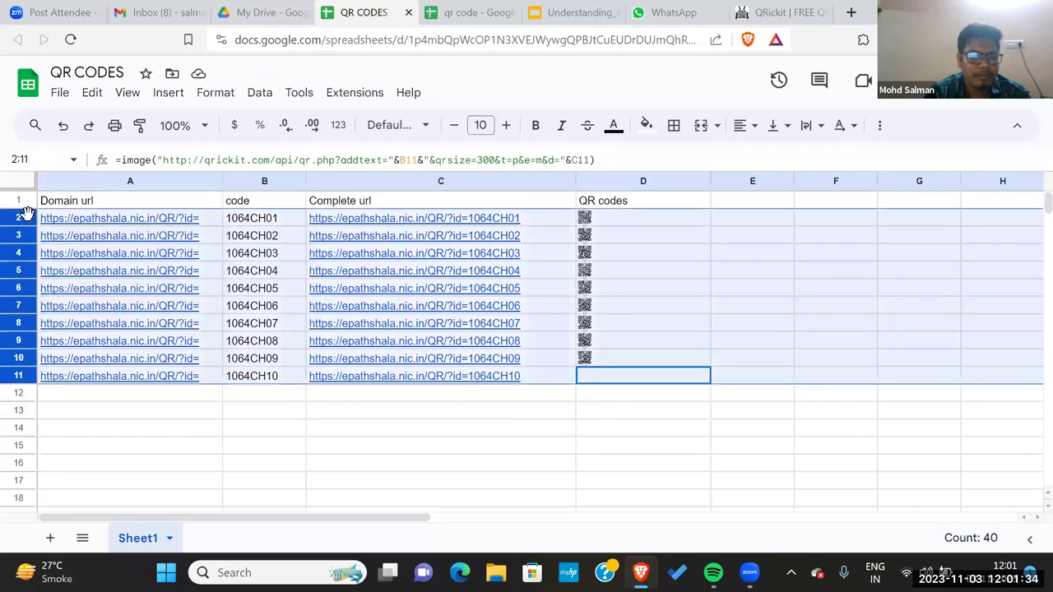
click(625, 375)
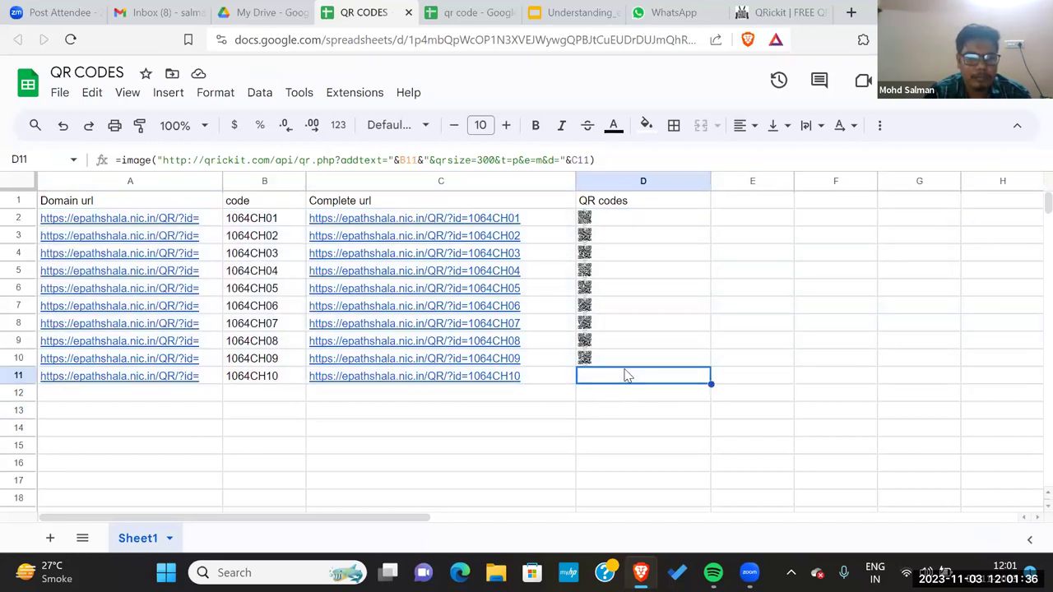
shift+click(26, 199)
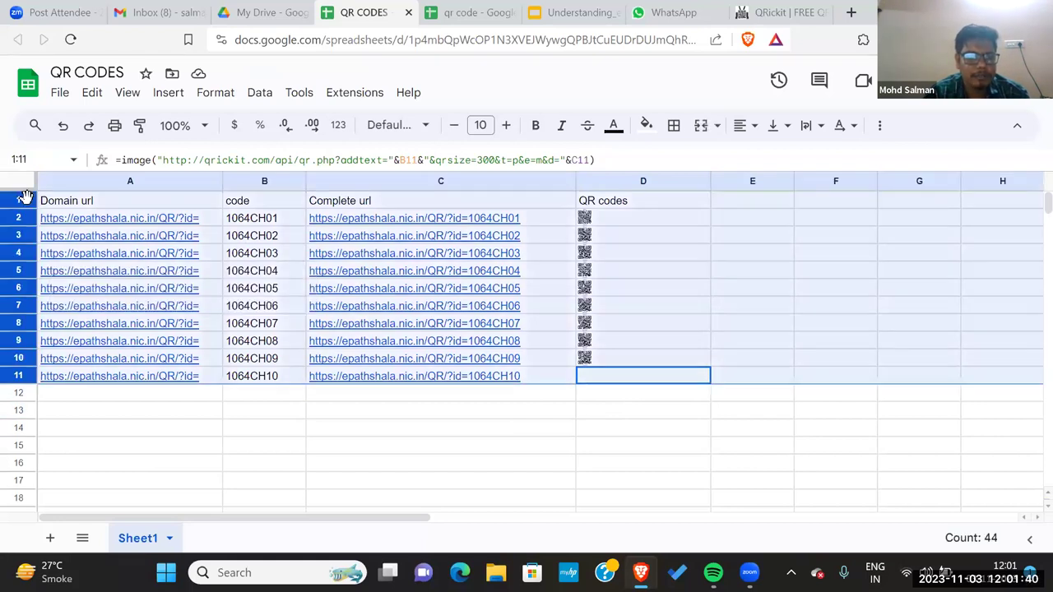
right_click(27, 198)
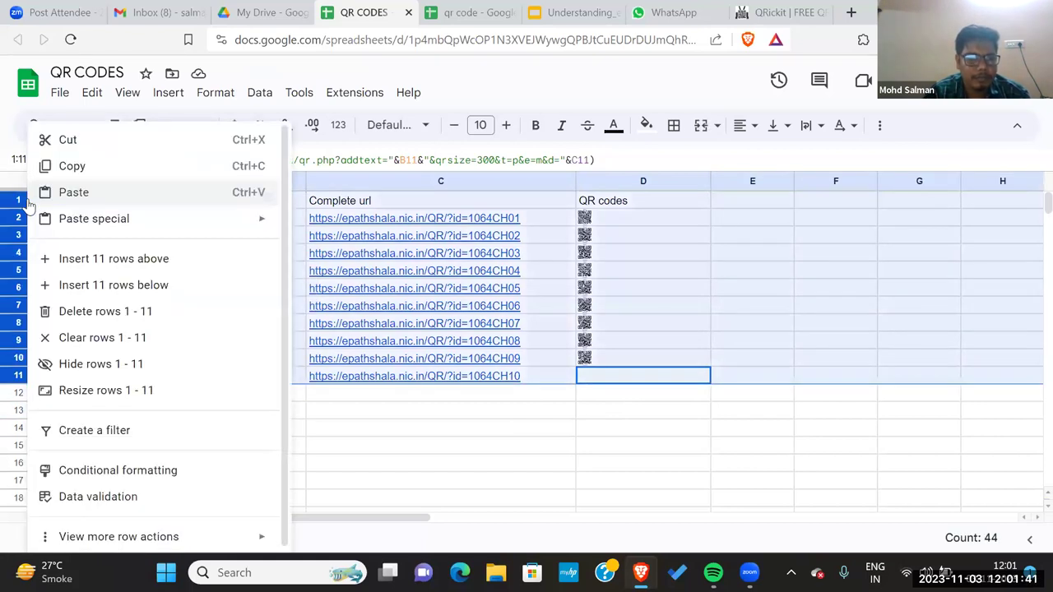
click(115, 392)
click(487, 296)
text(25)
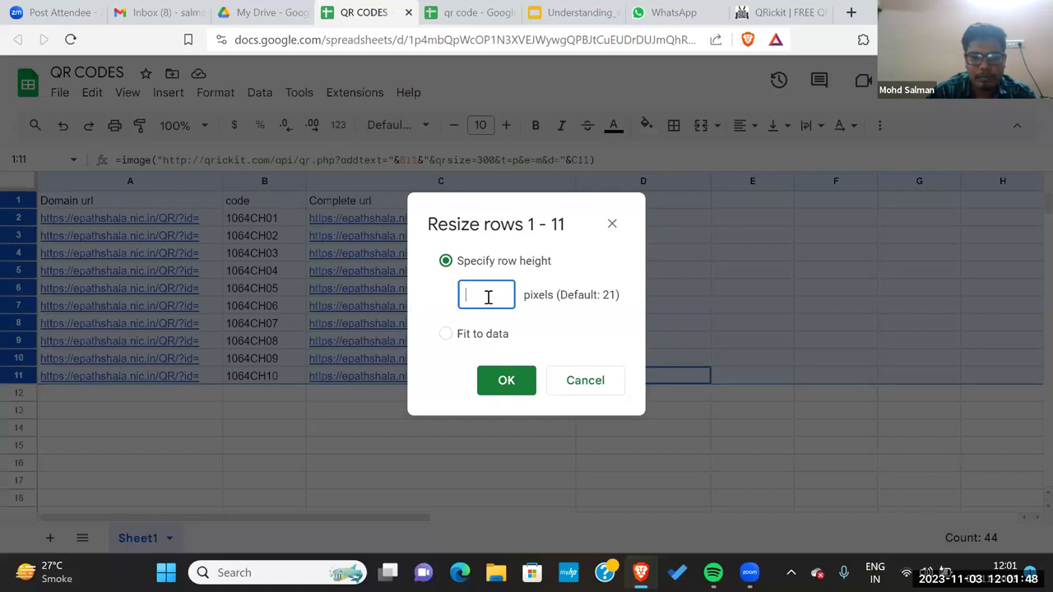
click(517, 387)
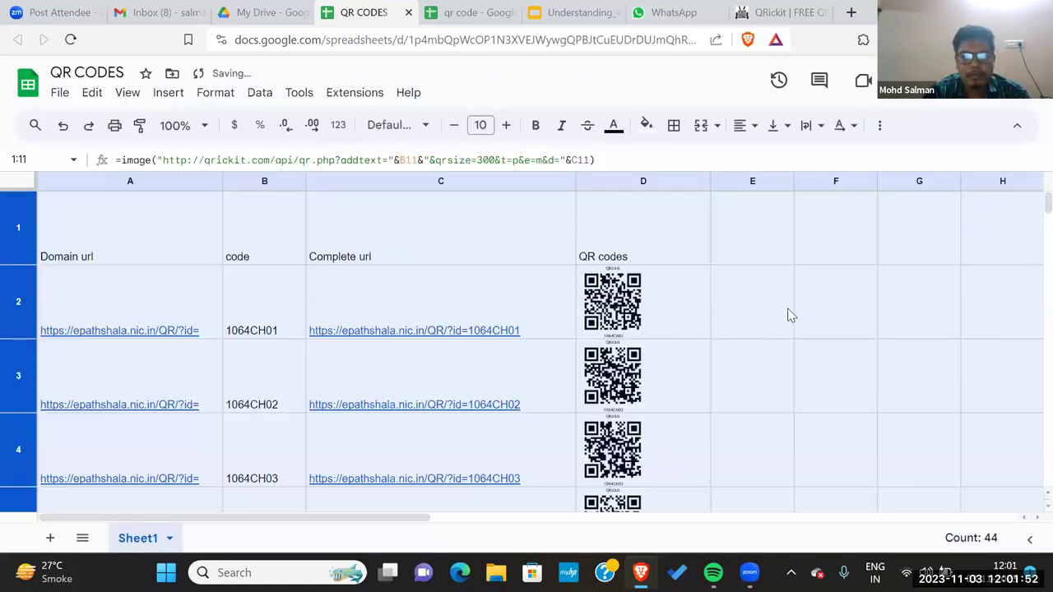
click(664, 311)
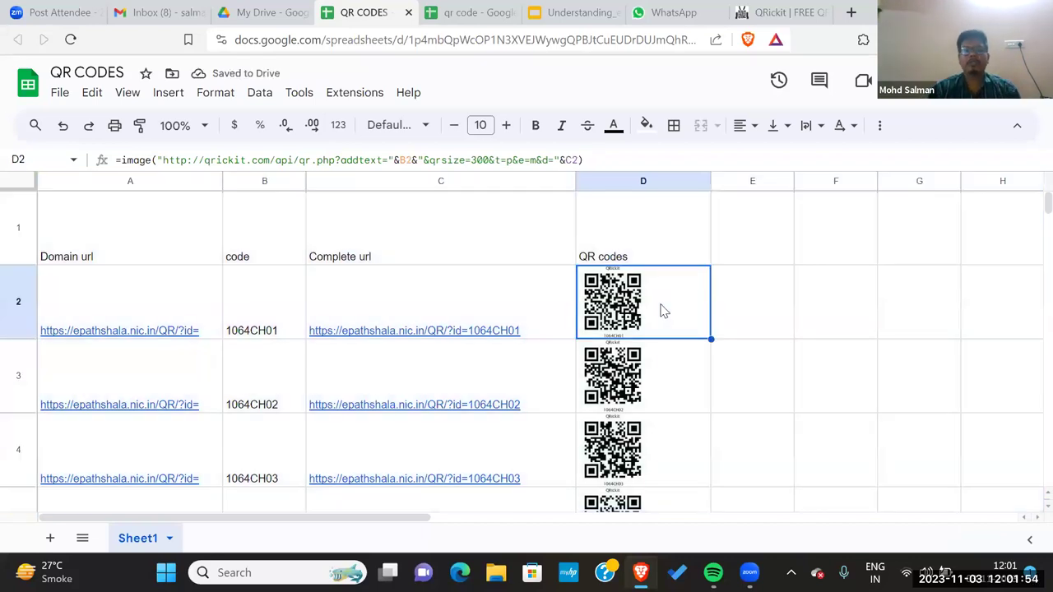
Download the current sheet as a landscape Letter-size PDF, scaled to fit the width with normal margins
click(59, 93)
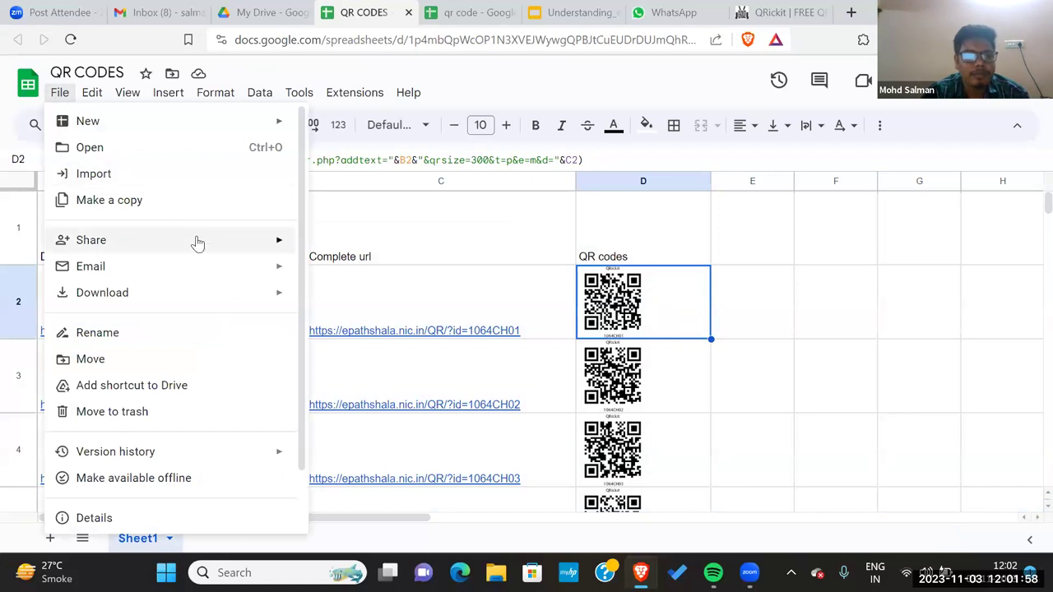
mouse_move(257, 302)
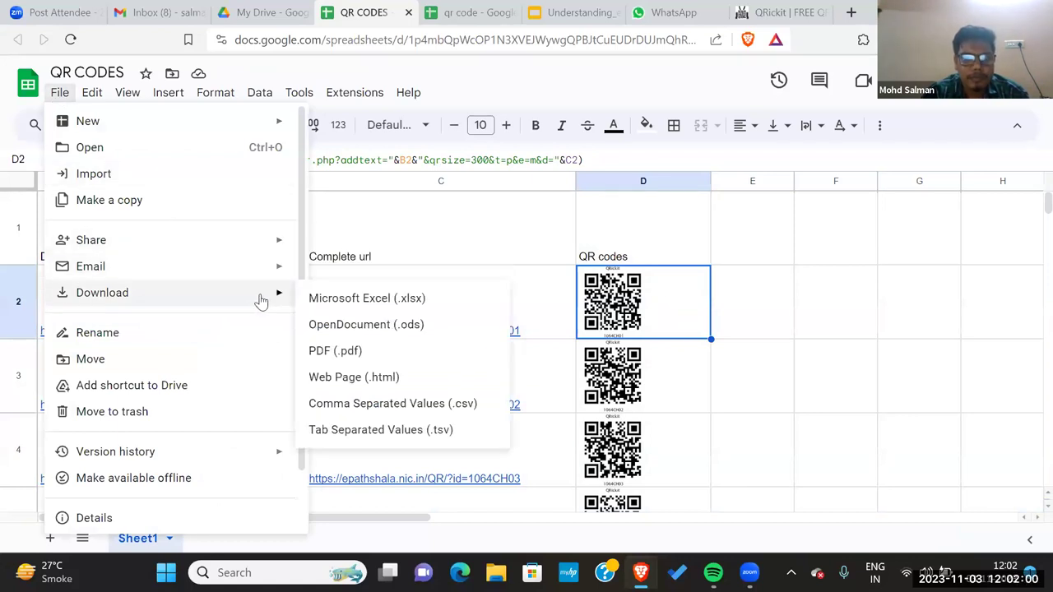
click(385, 352)
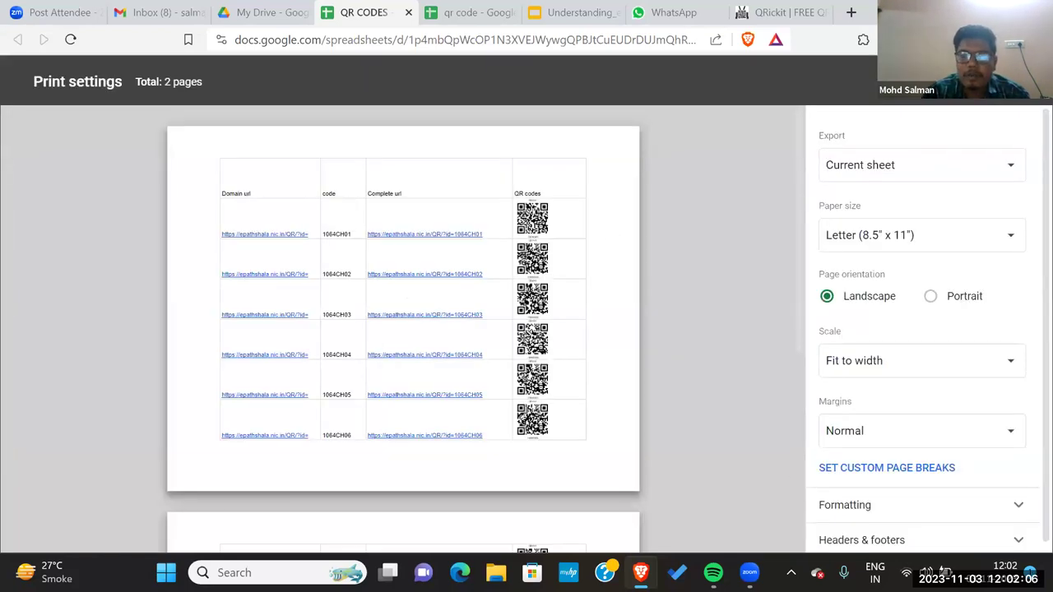
click(979, 82)
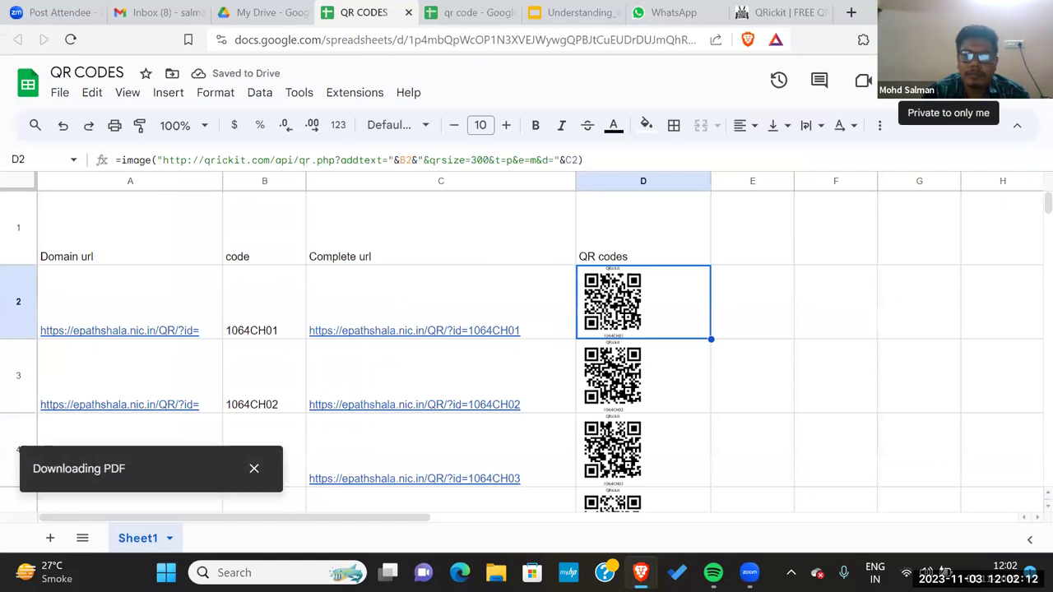
Search the web for "extract images from pdf" in a new tab and open PDF Candy's Extract Images page
click(852, 11)
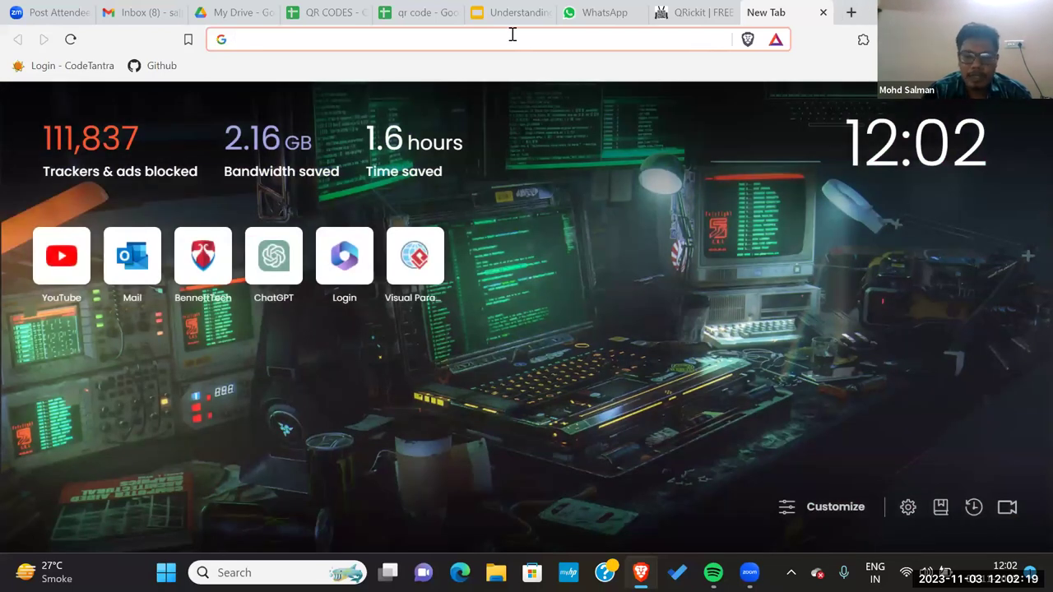
click(512, 35)
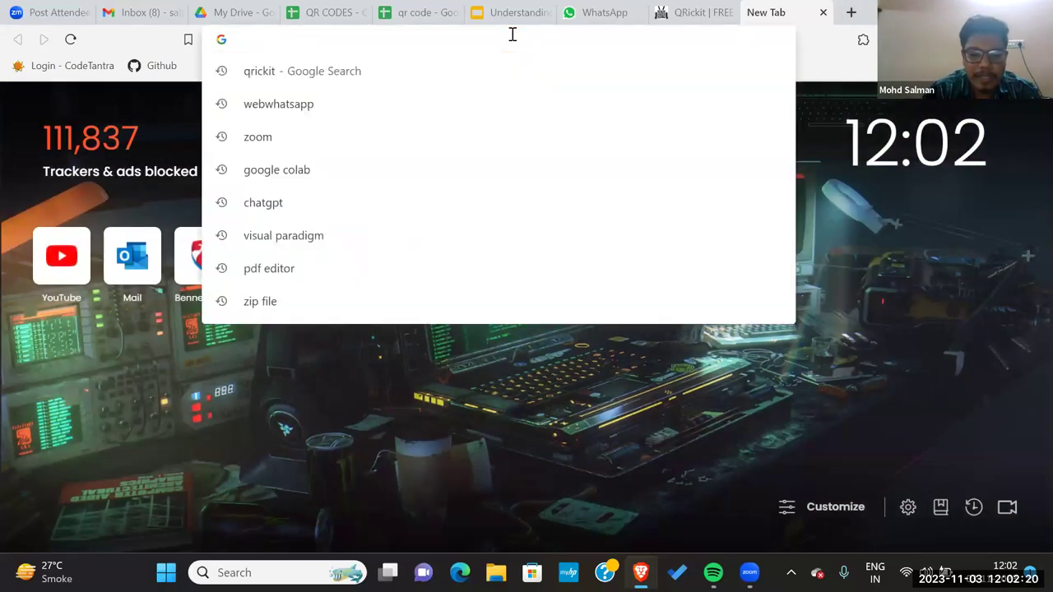
text(exr)
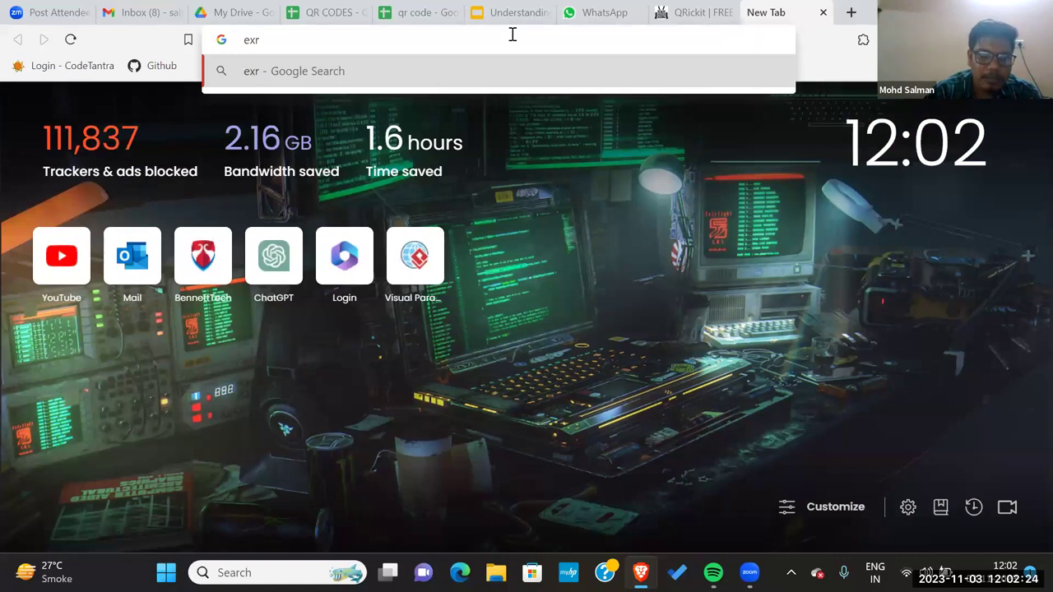
key(BackSpace)
text(tract)
text( images from )
text(pdf)
key(Return)
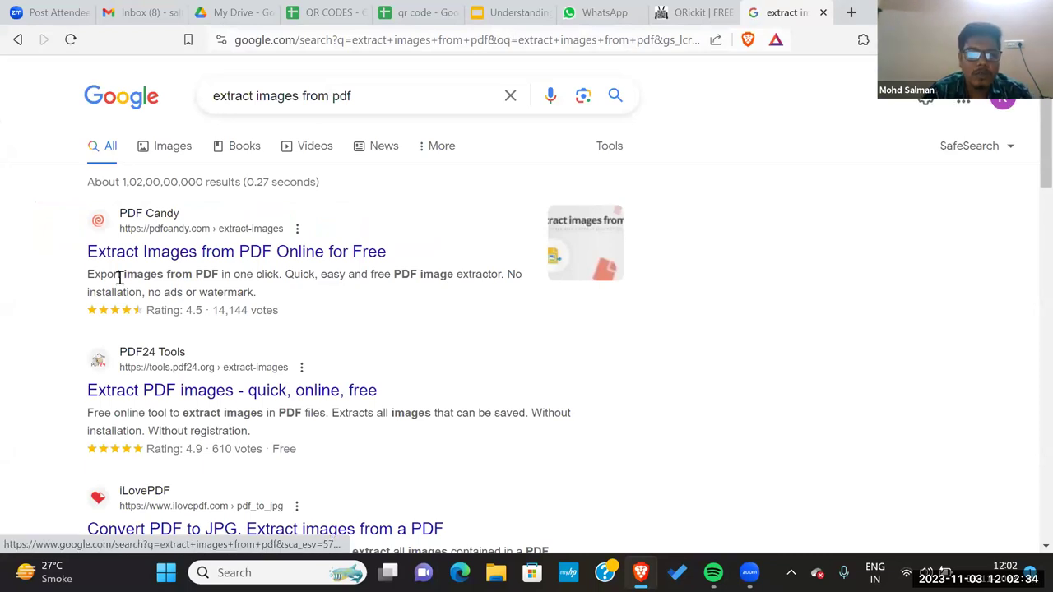
click(146, 260)
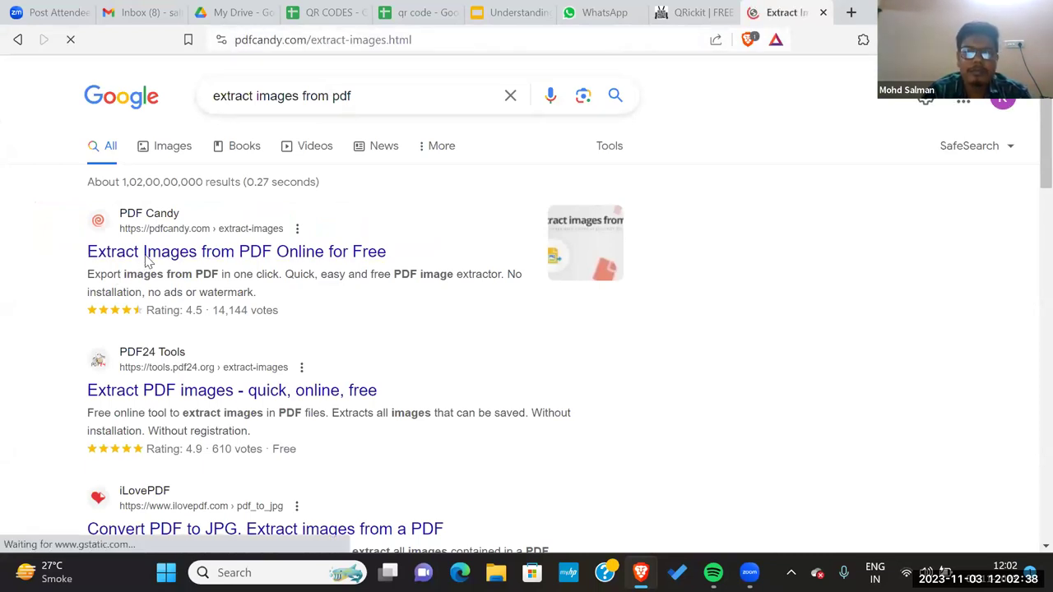
Look for the exported PDF in the Downloads folder through PDF Candy's file picker and in the browser's recent downloads
click(457, 320)
click(484, 368)
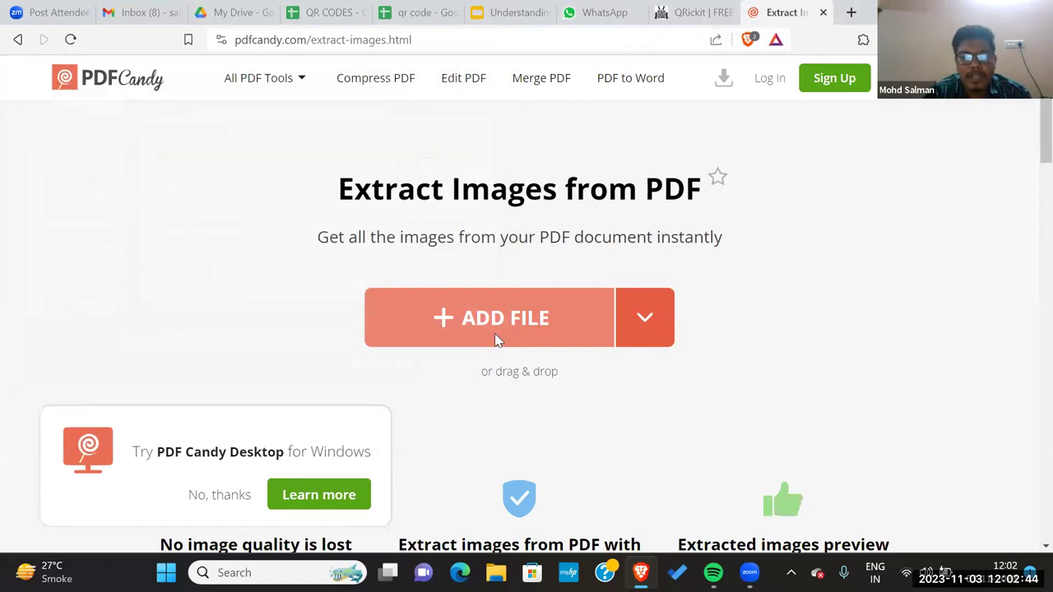
click(496, 340)
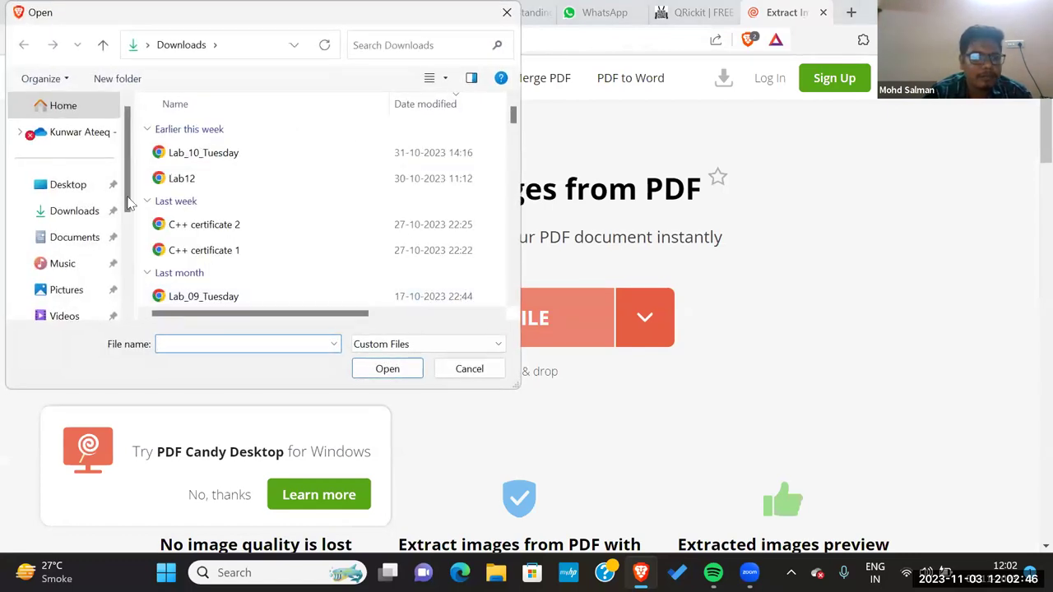
click(75, 218)
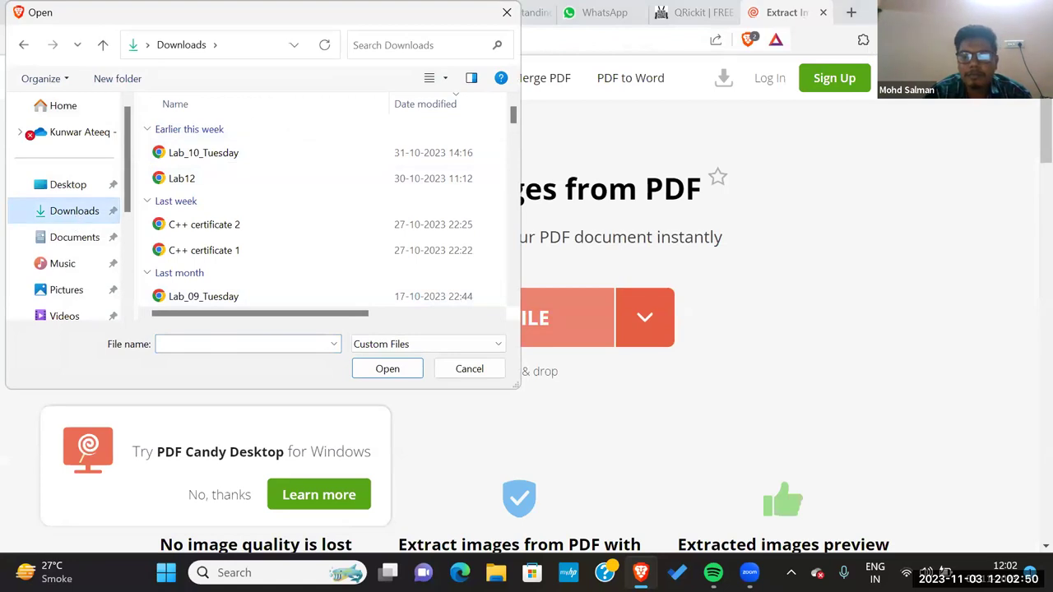
click(467, 370)
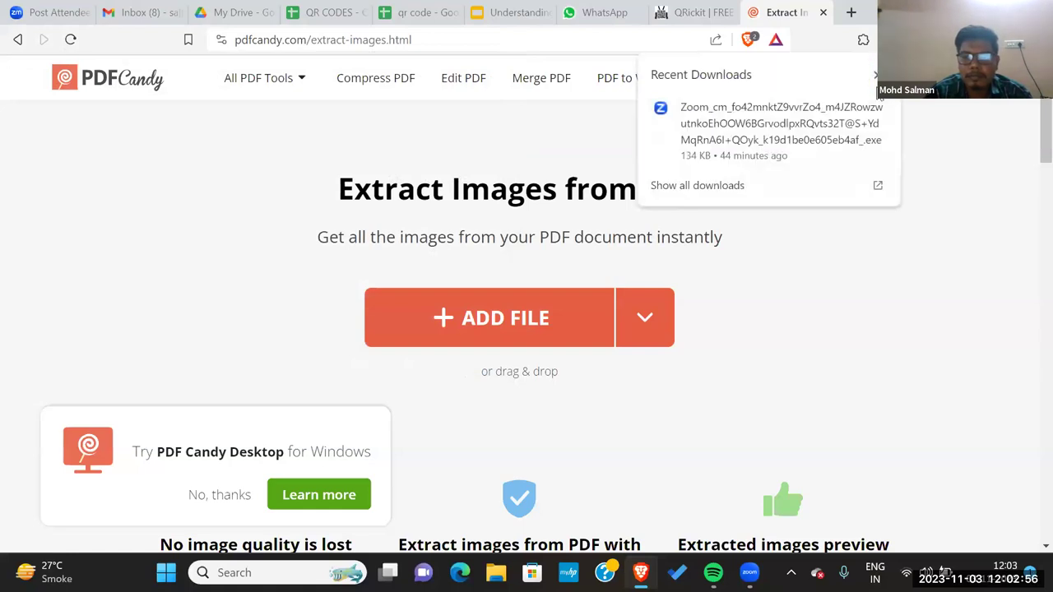
key(alt+f)
key(Escape)
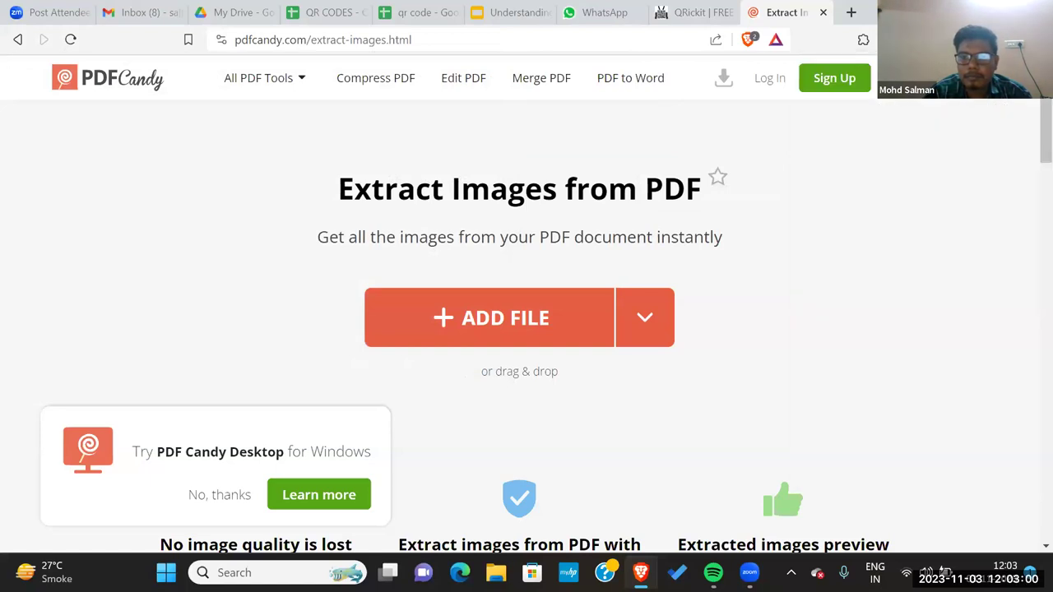
Look through the Downloads and Desktop folders in File Explorer for the exported PDF and return to the PDF Candy page
key(super+Down)
key(super+Down)
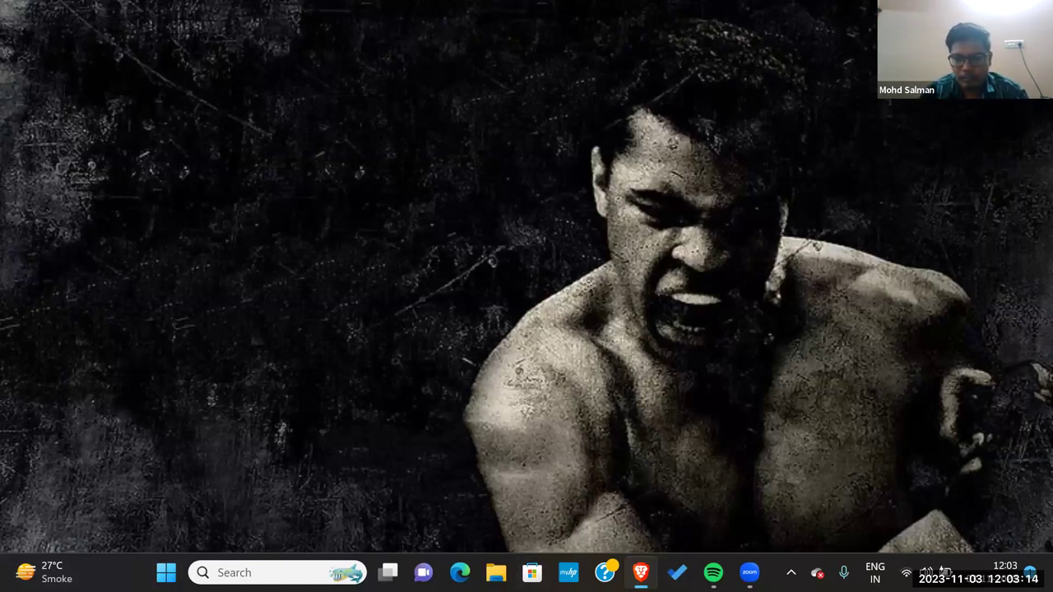
key(super+e)
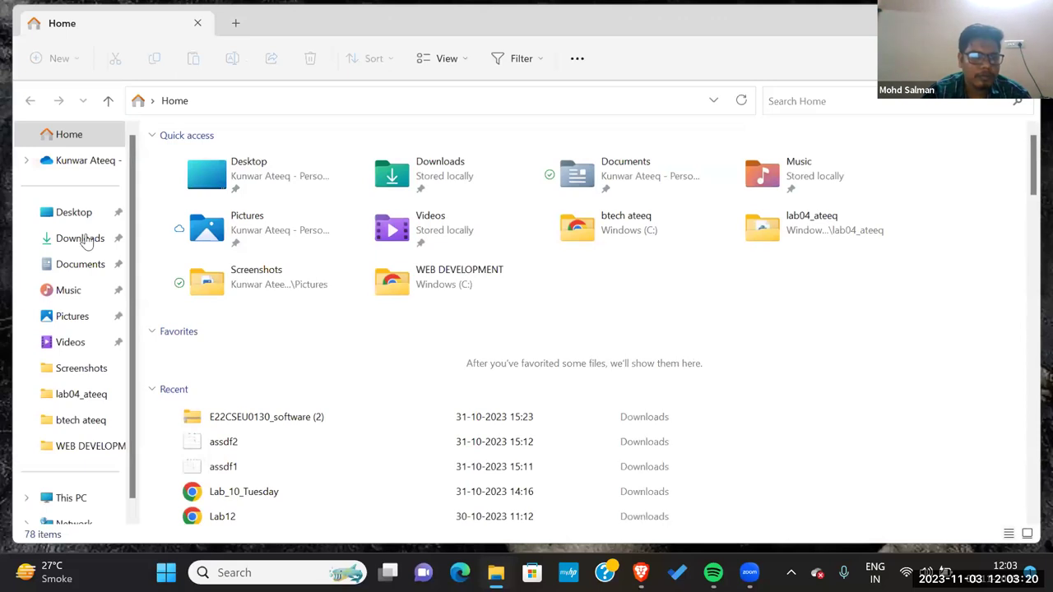
click(82, 239)
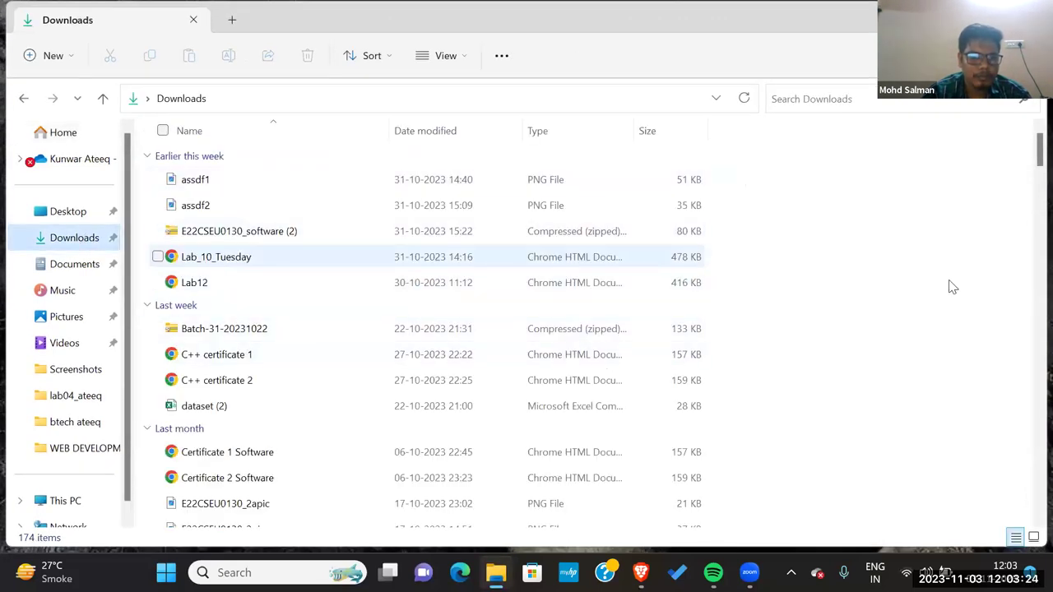
scroll(1033, 158, down, 10)
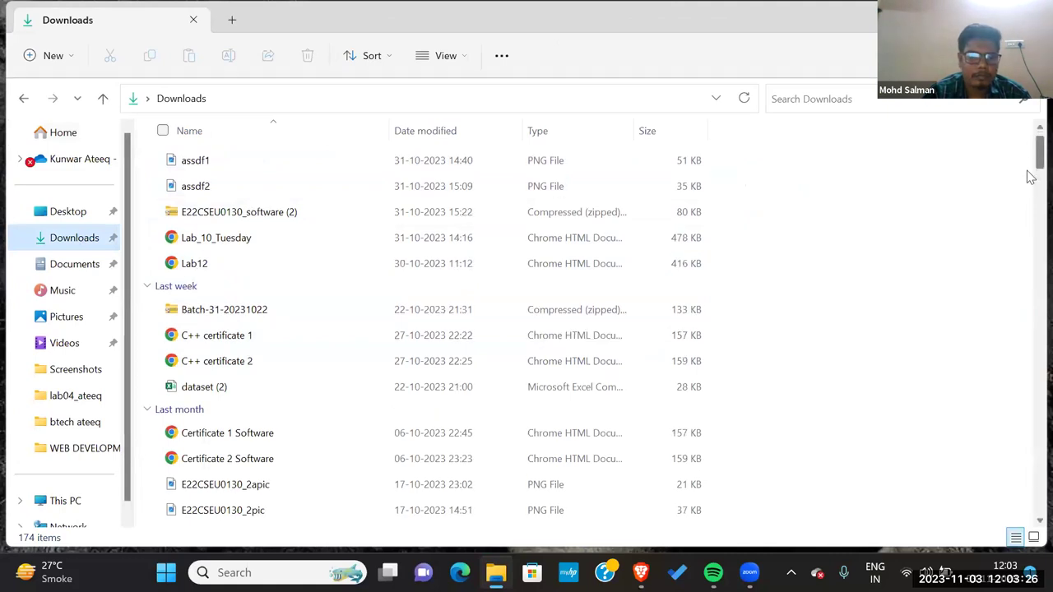
scroll(1030, 156, up, 2)
scroll(1031, 156, up, 8)
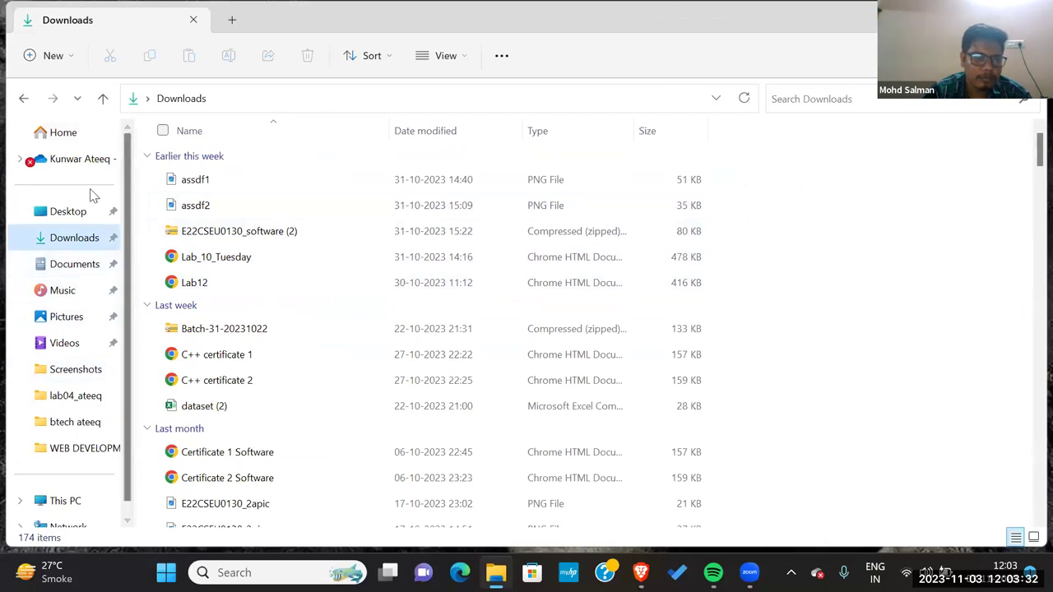
click(64, 216)
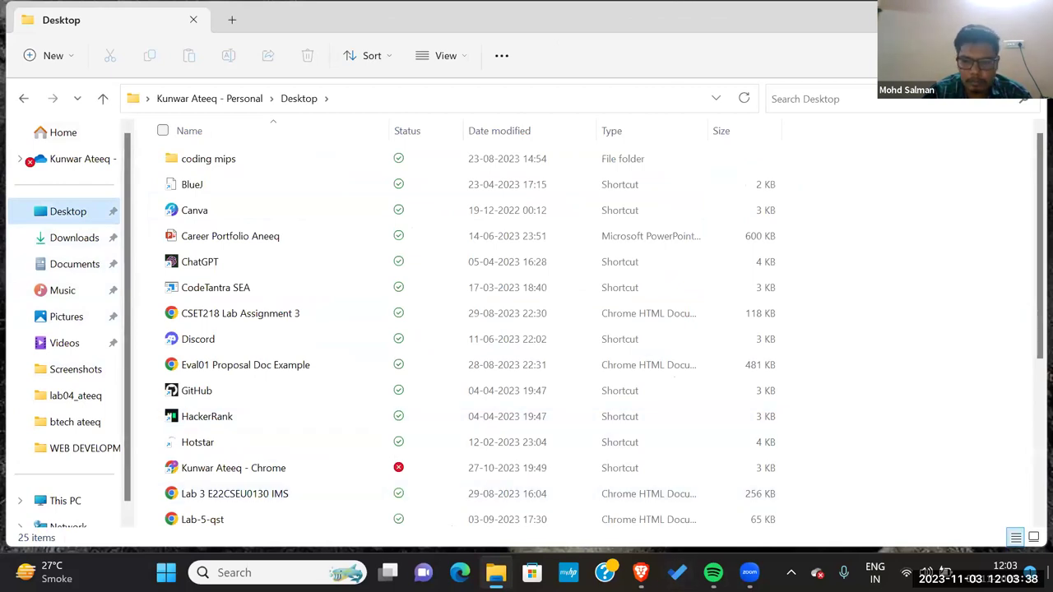
click(497, 573)
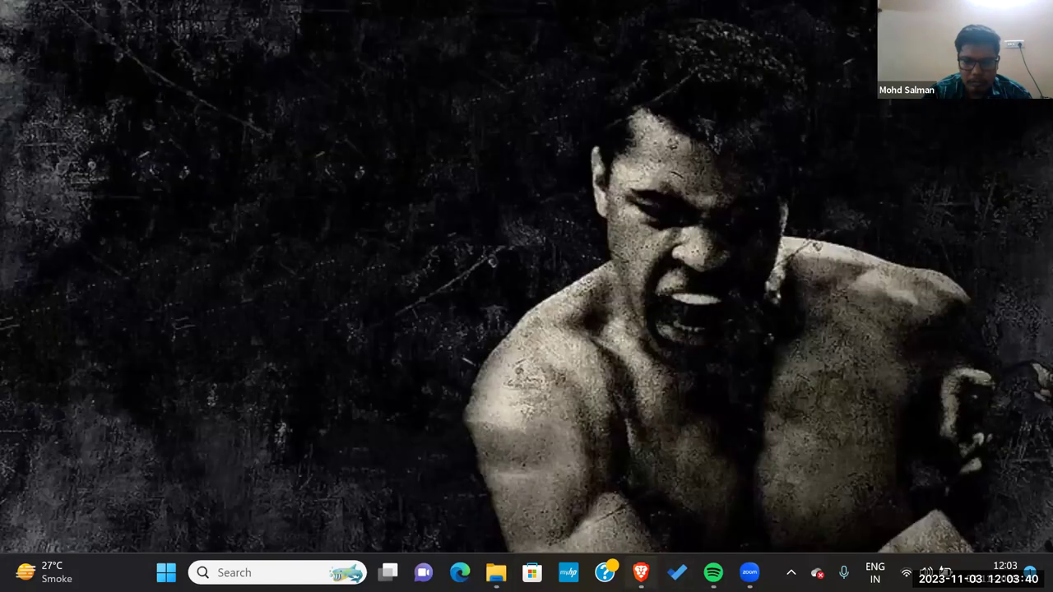
key(alt+Tab)
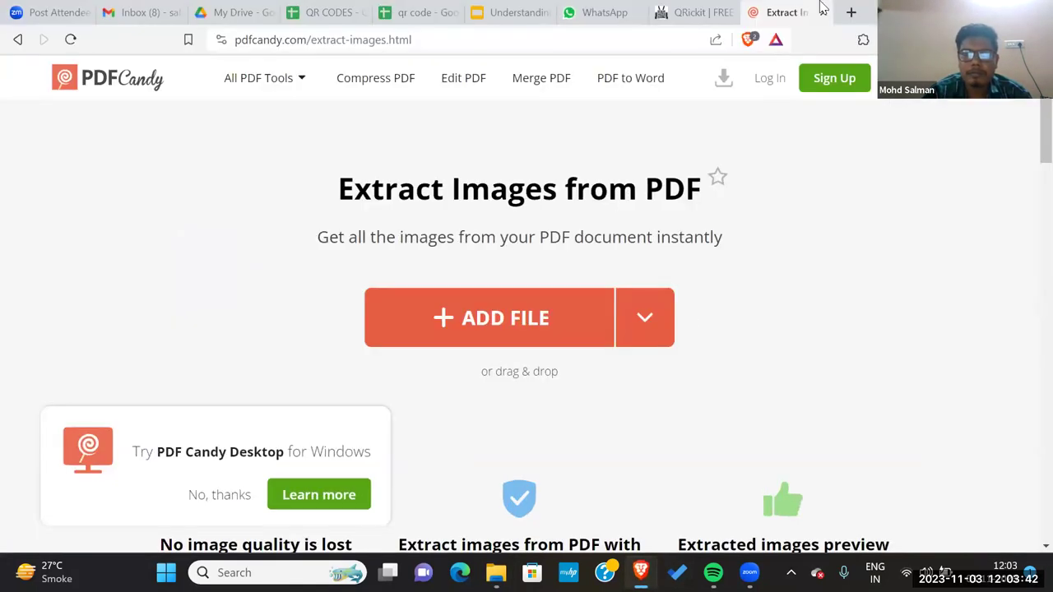
Try to download the QR CODES spreadsheet as a PDF again
click(329, 12)
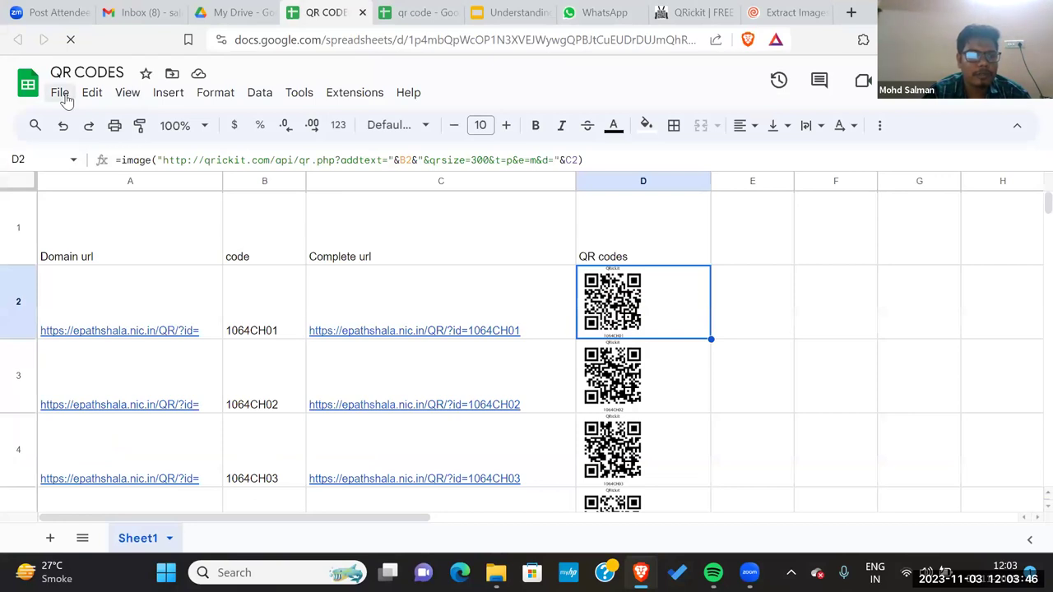
click(63, 94)
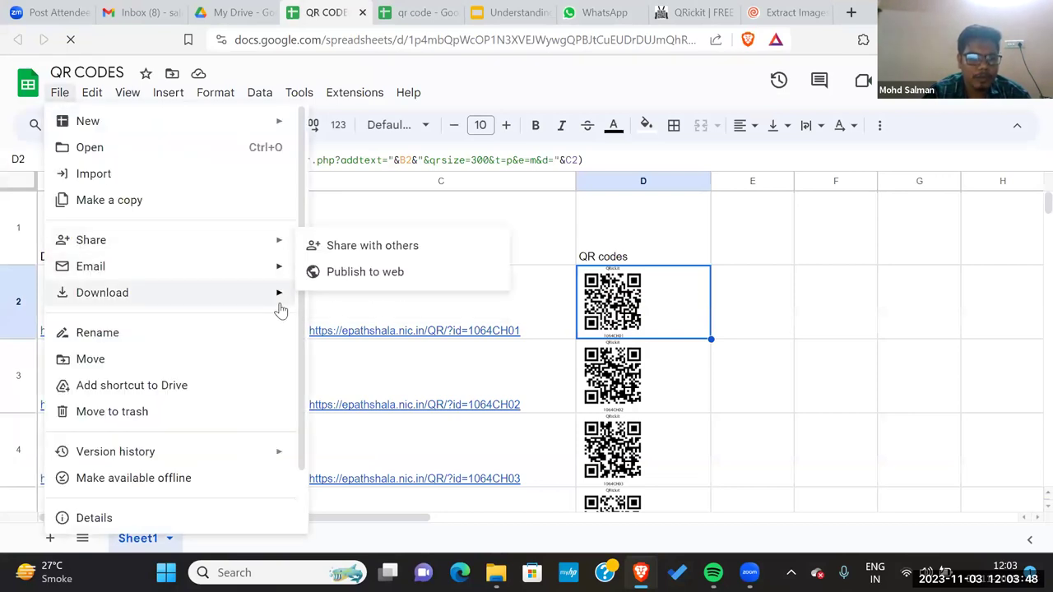
mouse_move(280, 296)
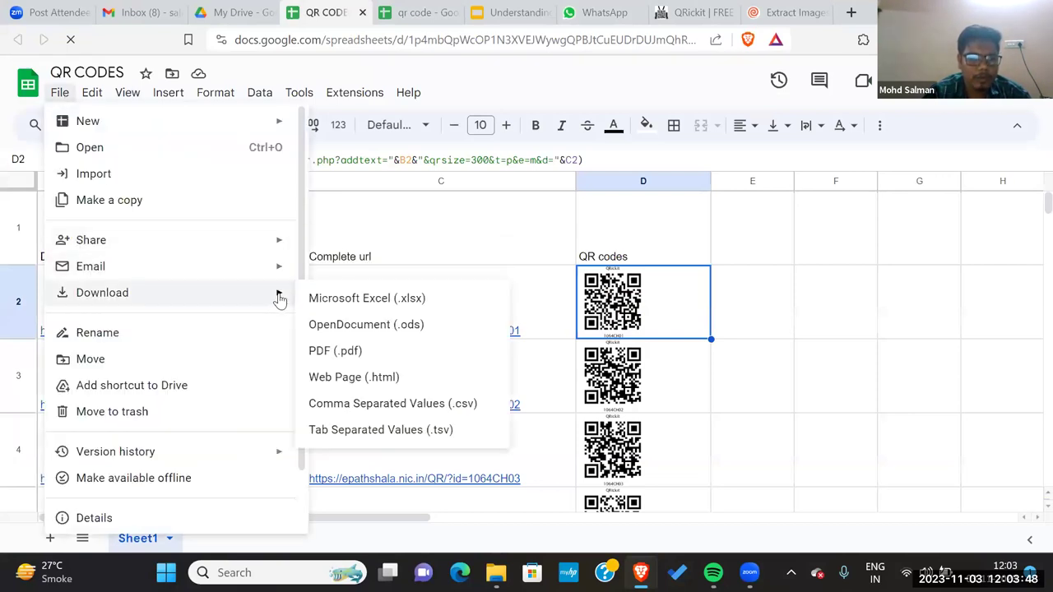
click(362, 355)
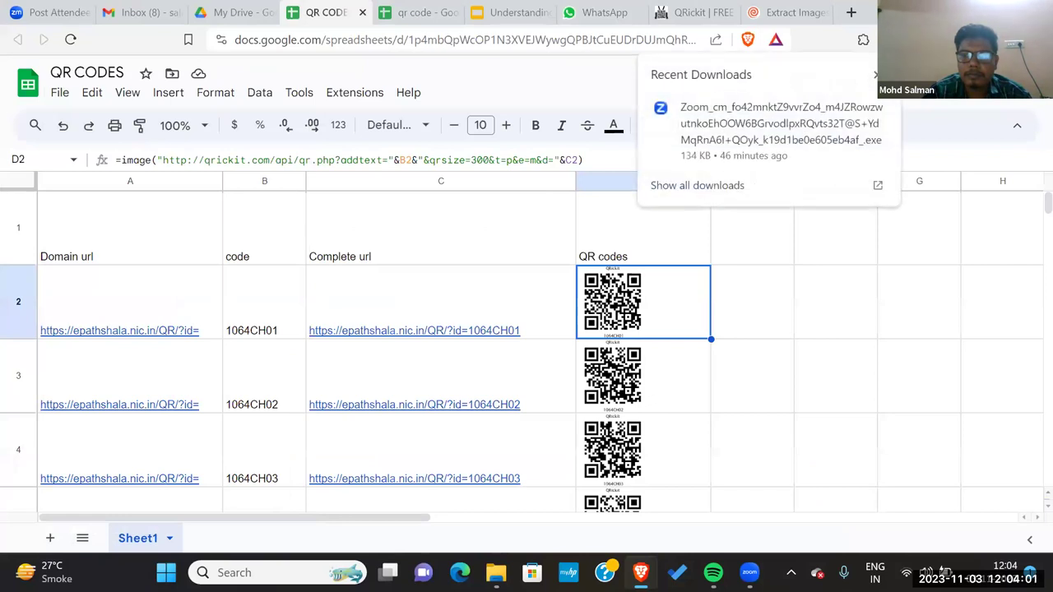
Check the browser's full downloads list, open the Downloads folder from it and sort the files by date modified
click(710, 187)
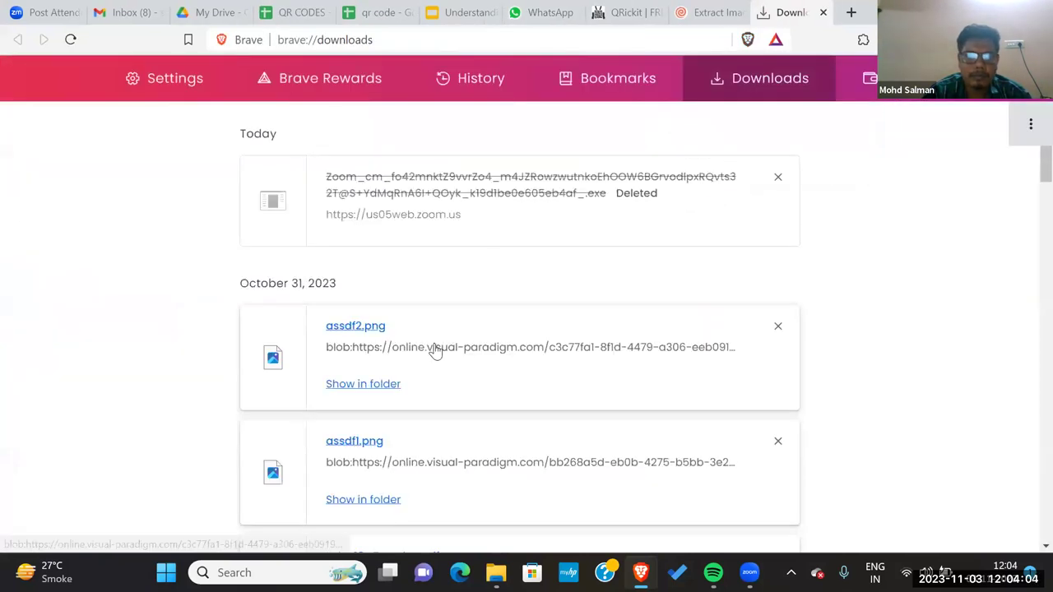
click(1030, 125)
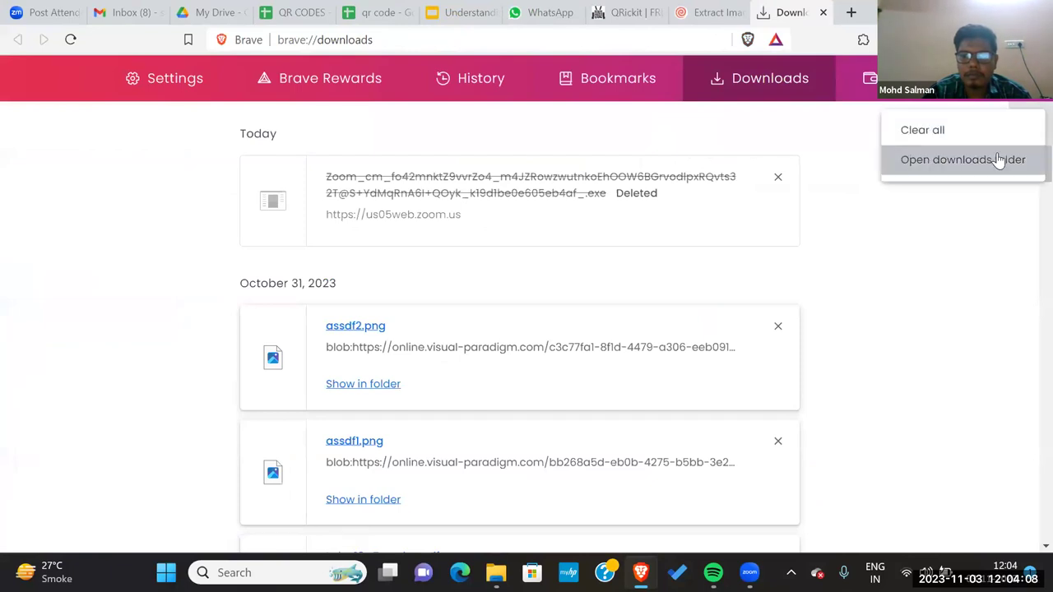
click(998, 160)
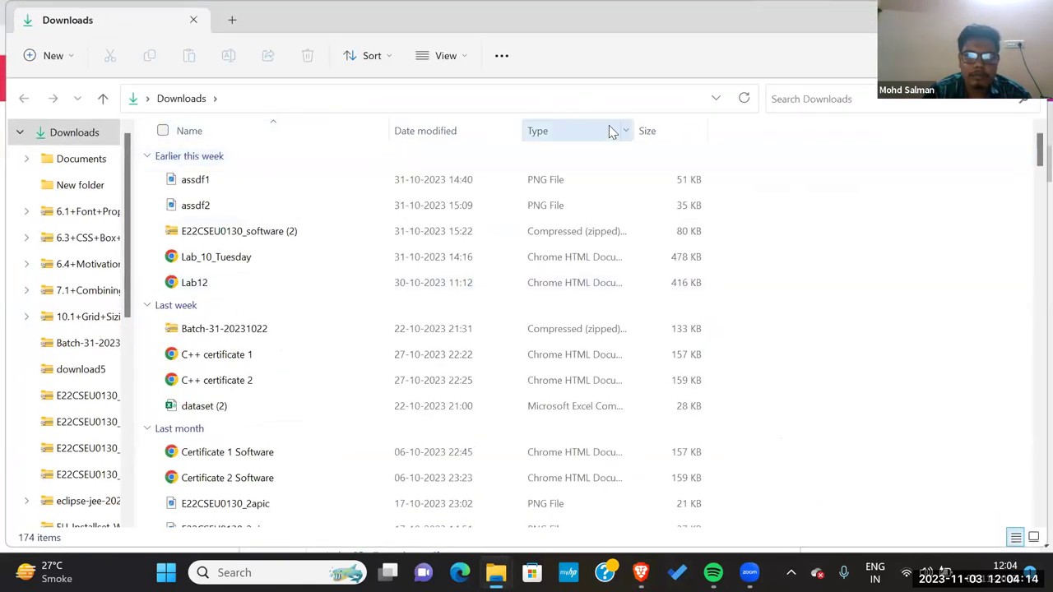
click(441, 136)
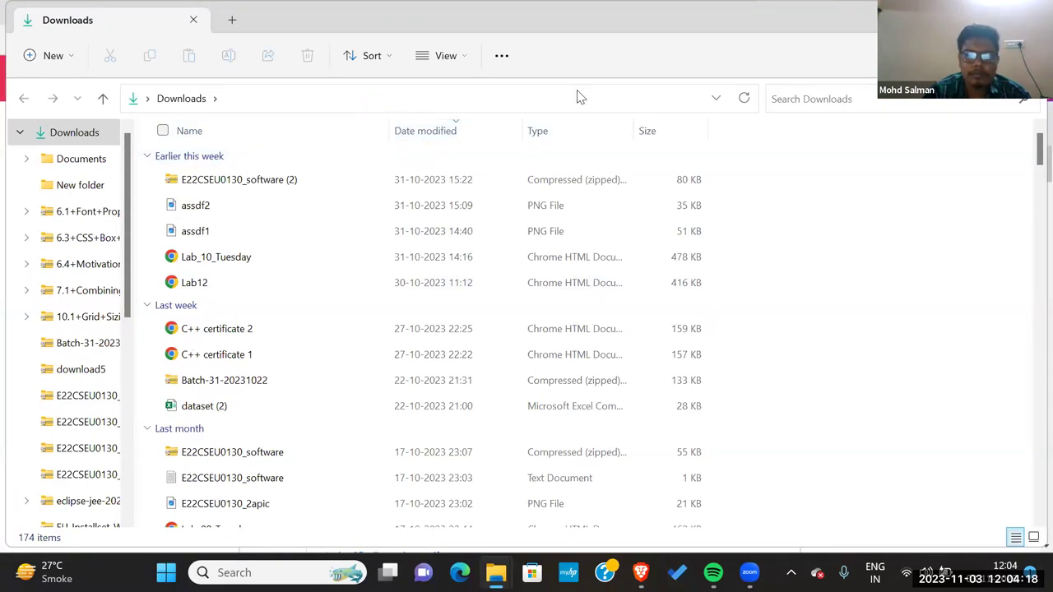
Search the Downloads folder for "qr codes", clear the search and return to the browser
click(813, 99)
text(q)
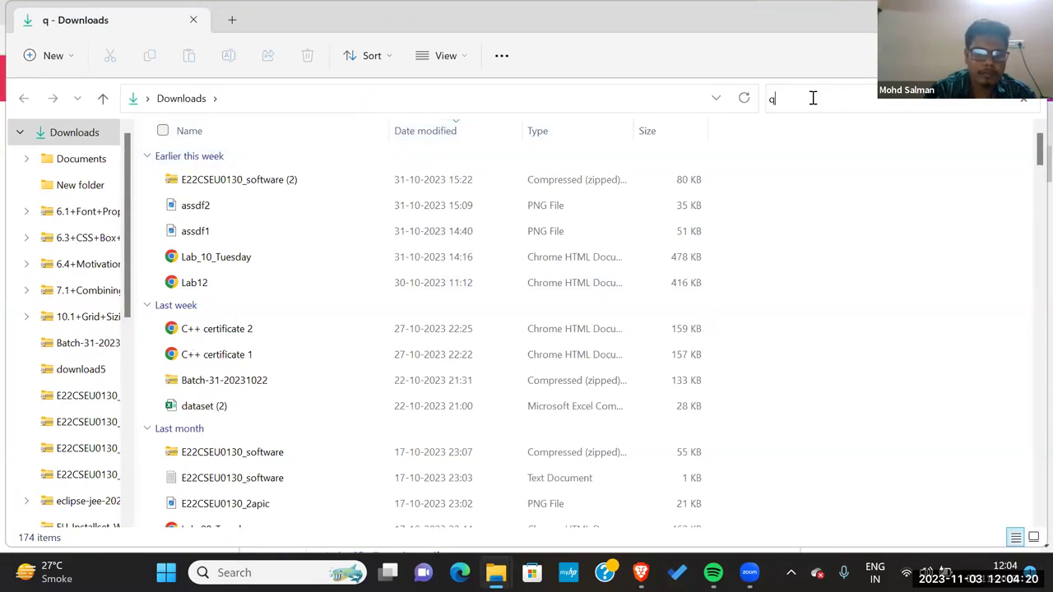
text(r codes)
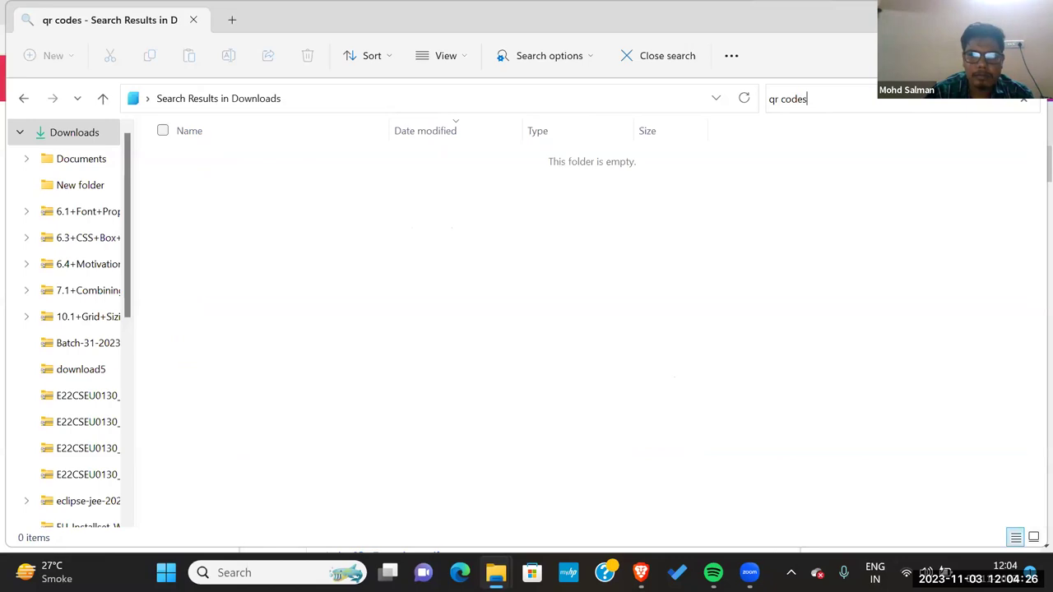
click(1025, 100)
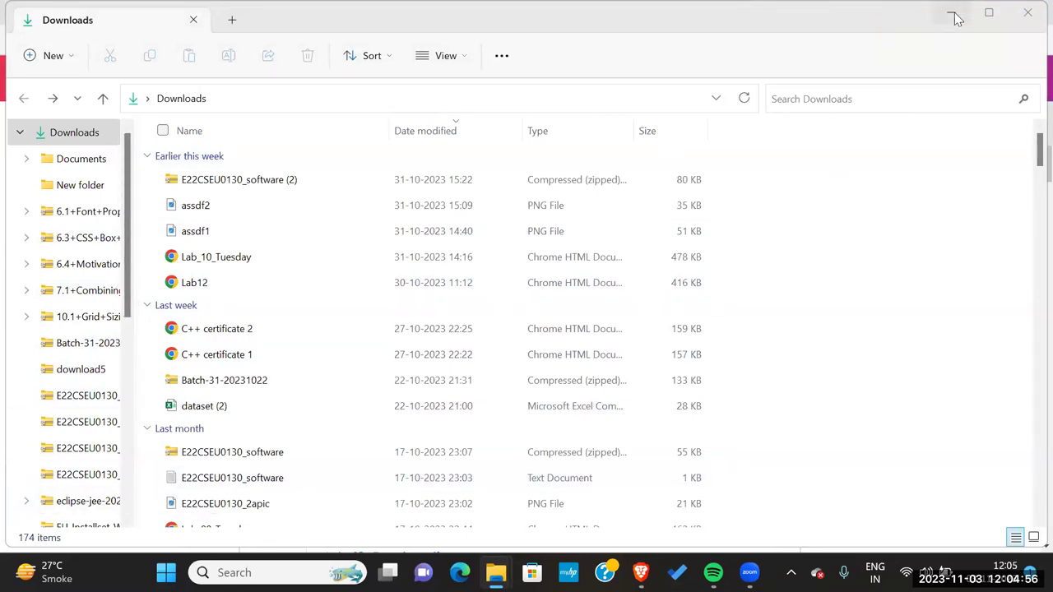
click(988, 13)
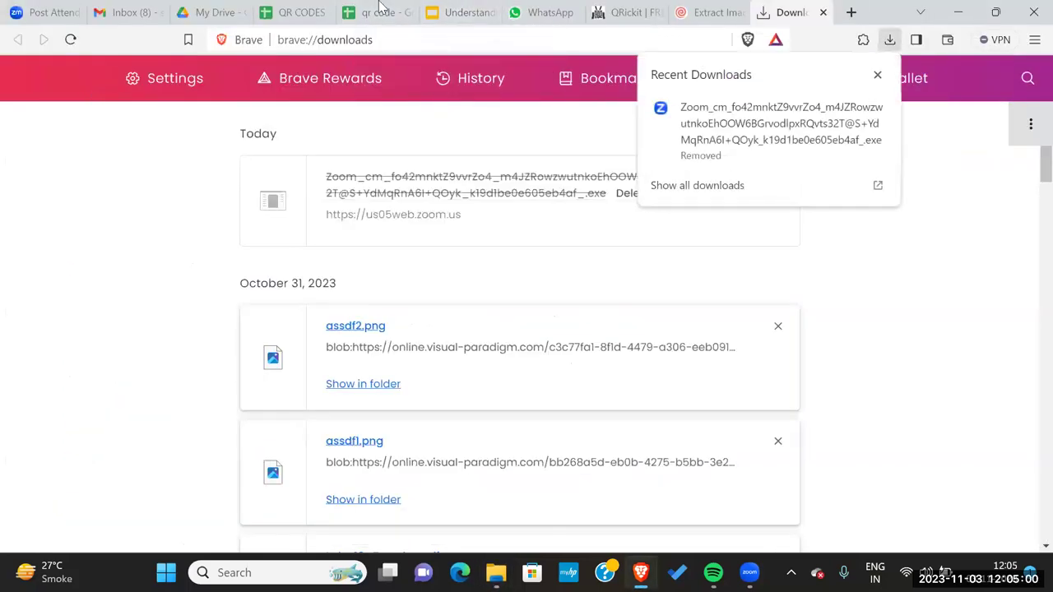
Export the current sheet of QR CODES as a landscape Letter-size PDF, fitted to width with normal margins
click(301, 10)
click(59, 93)
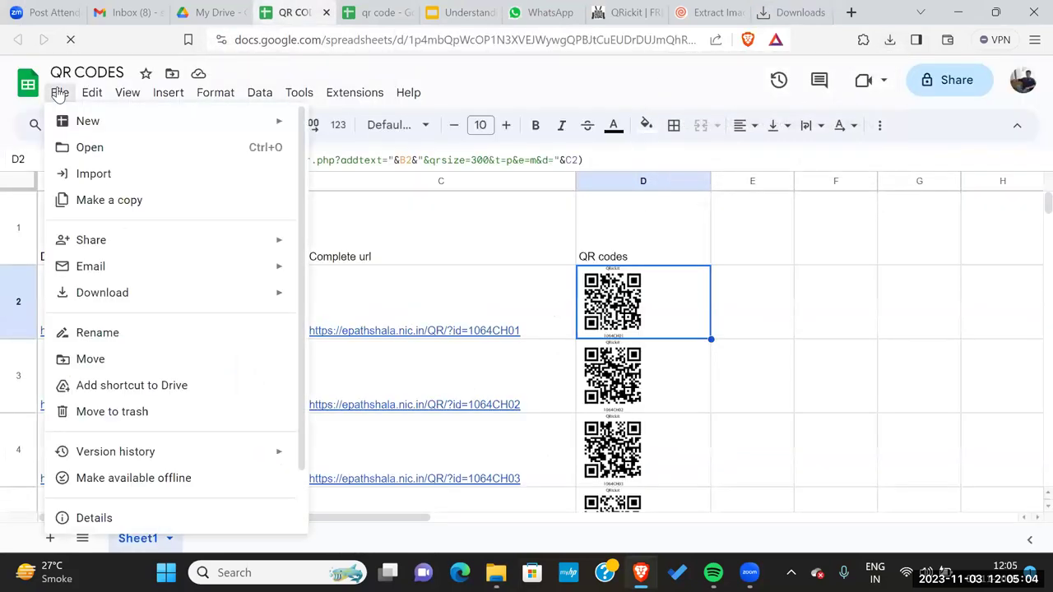
mouse_move(261, 301)
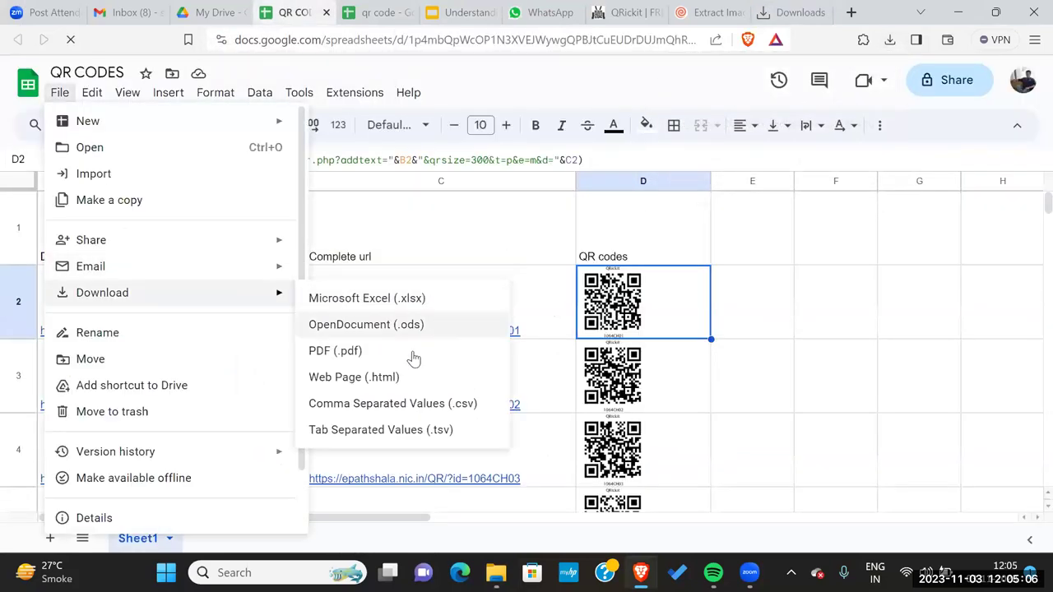
click(334, 351)
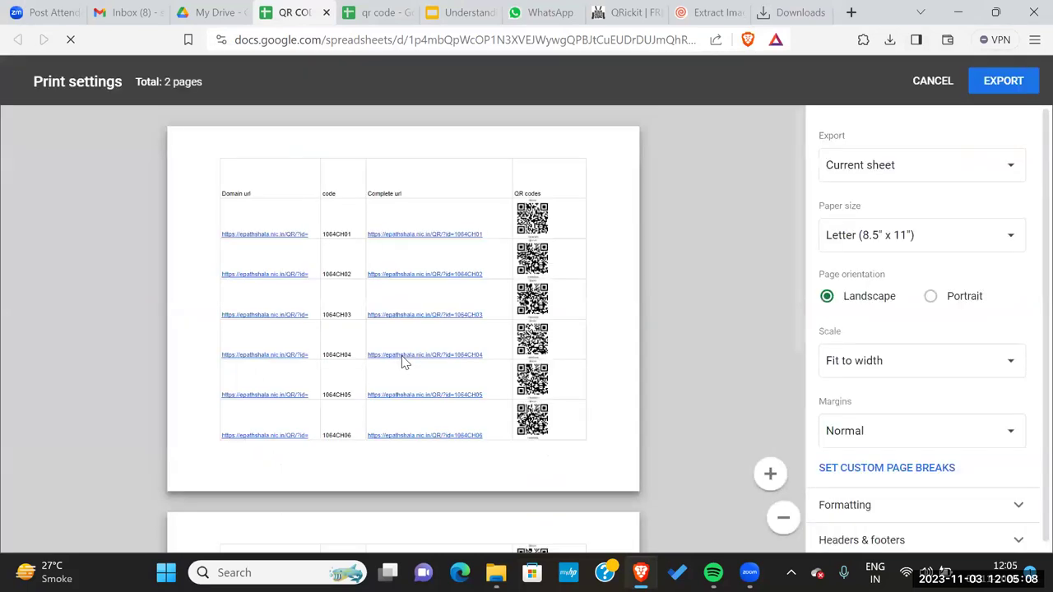
click(995, 87)
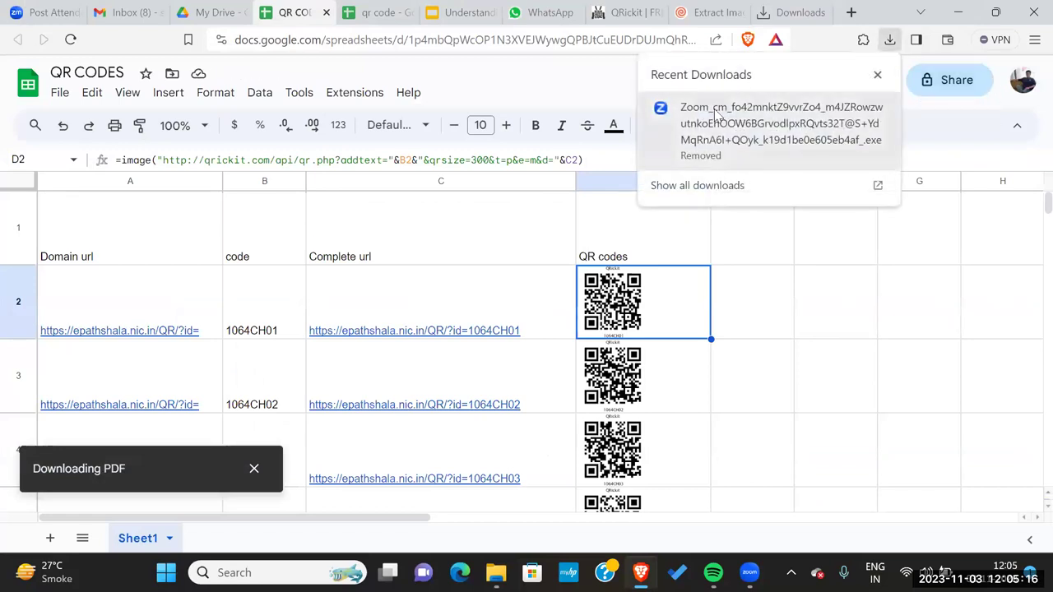
Look for the exported PDF in the browser's recent downloads and in File Explorer's Downloads, Documents and New folder
click(919, 230)
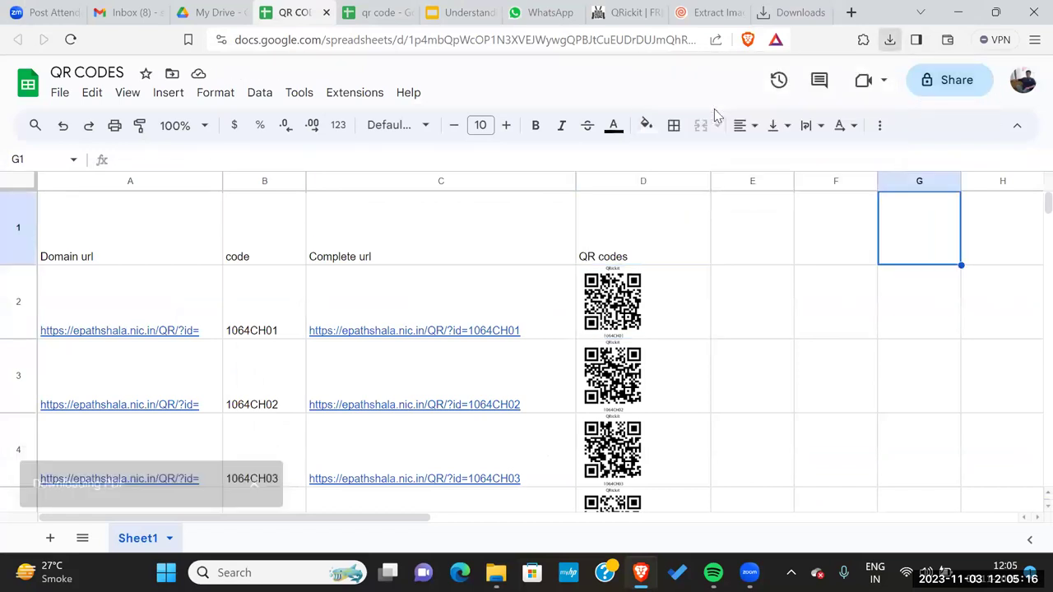
click(888, 46)
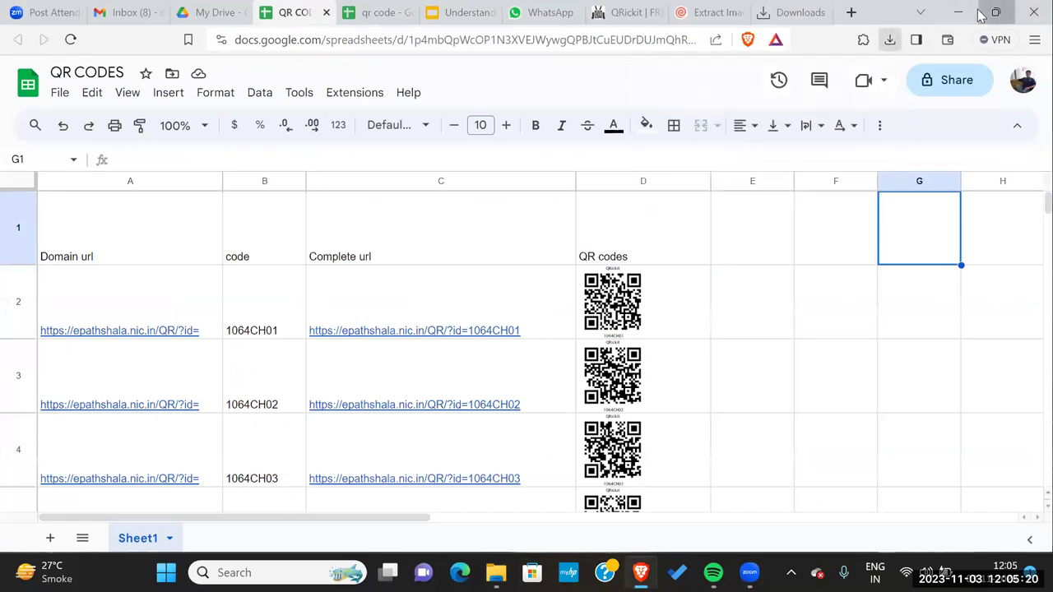
click(997, 13)
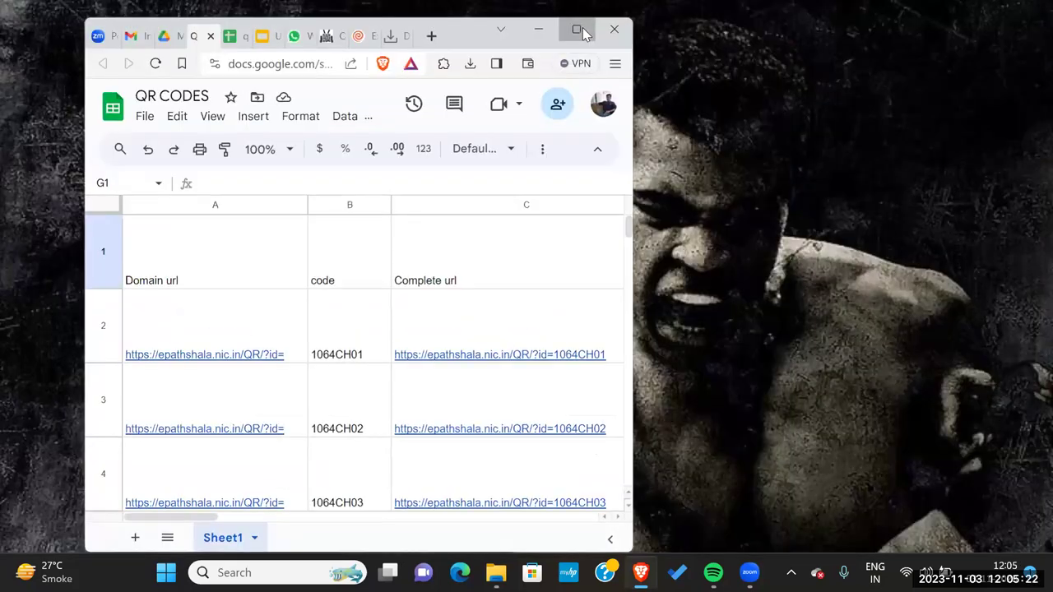
key(super+Up)
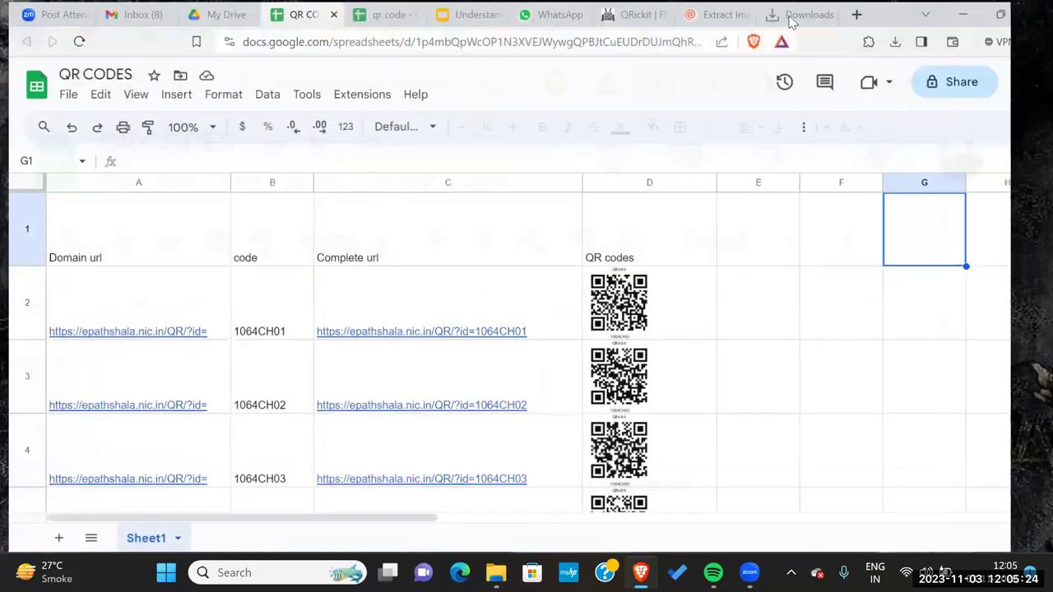
key(super+d)
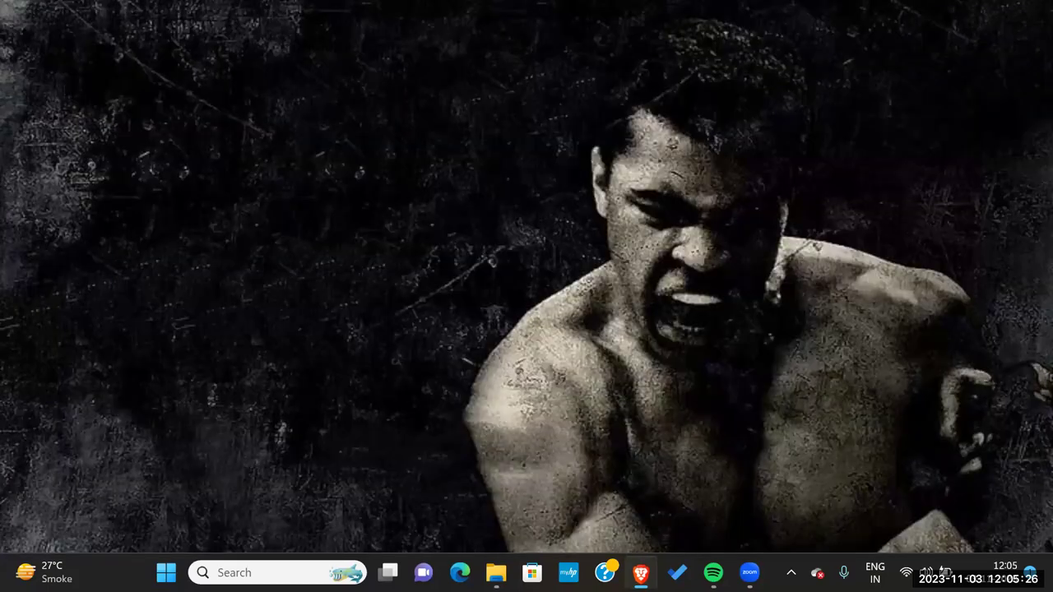
click(510, 565)
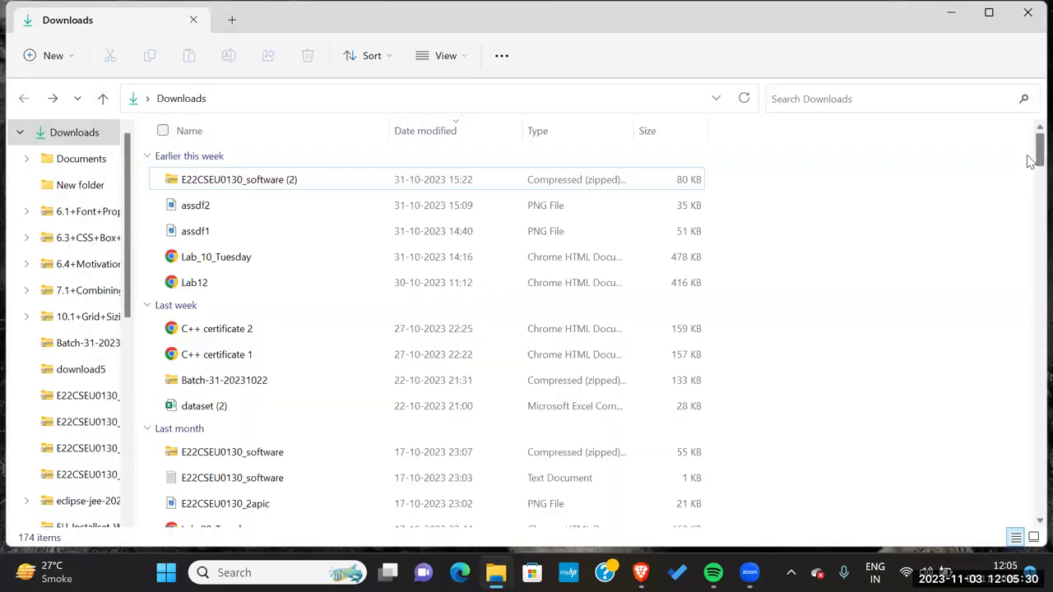
drag(1028, 156, 1030, 134)
click(50, 164)
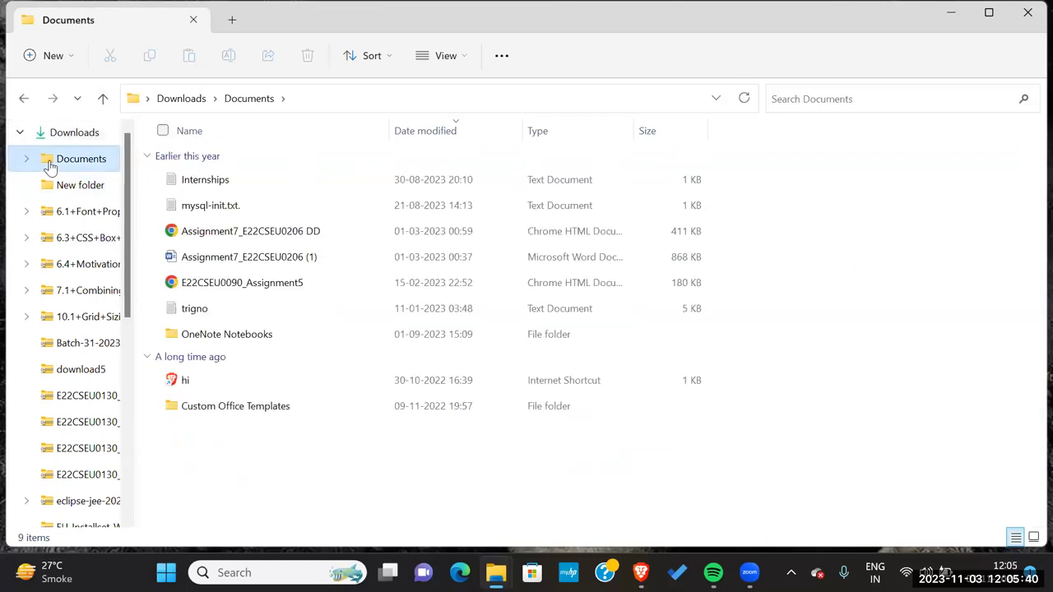
click(93, 197)
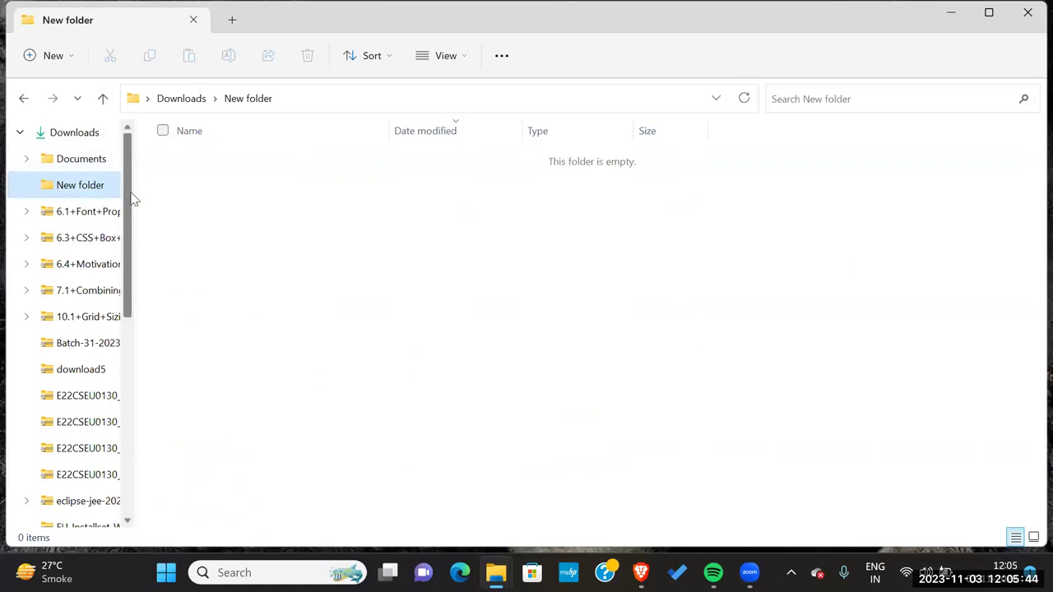
drag(132, 198, 127, 386)
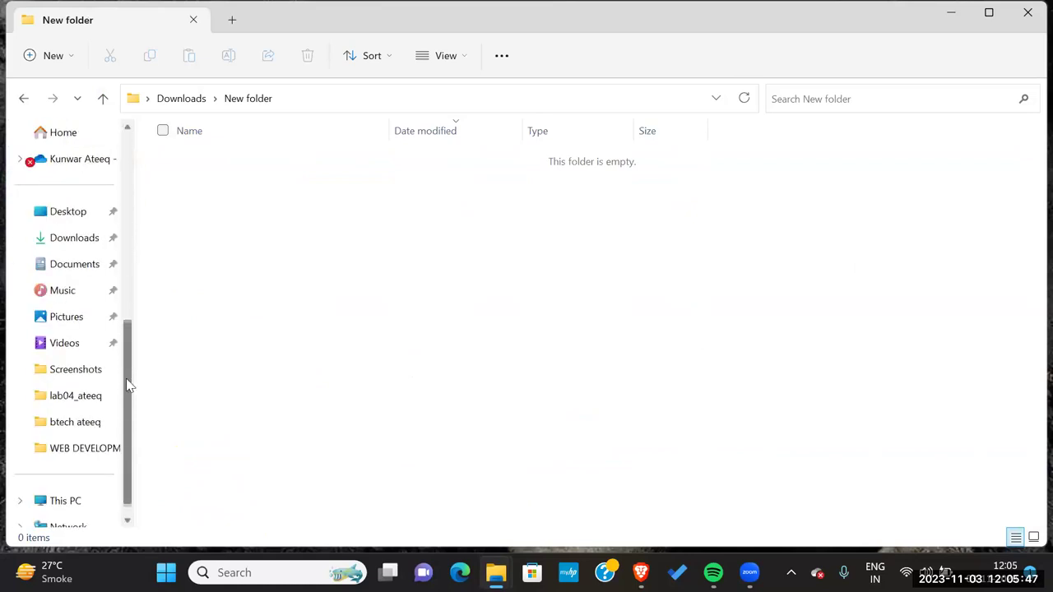
click(73, 245)
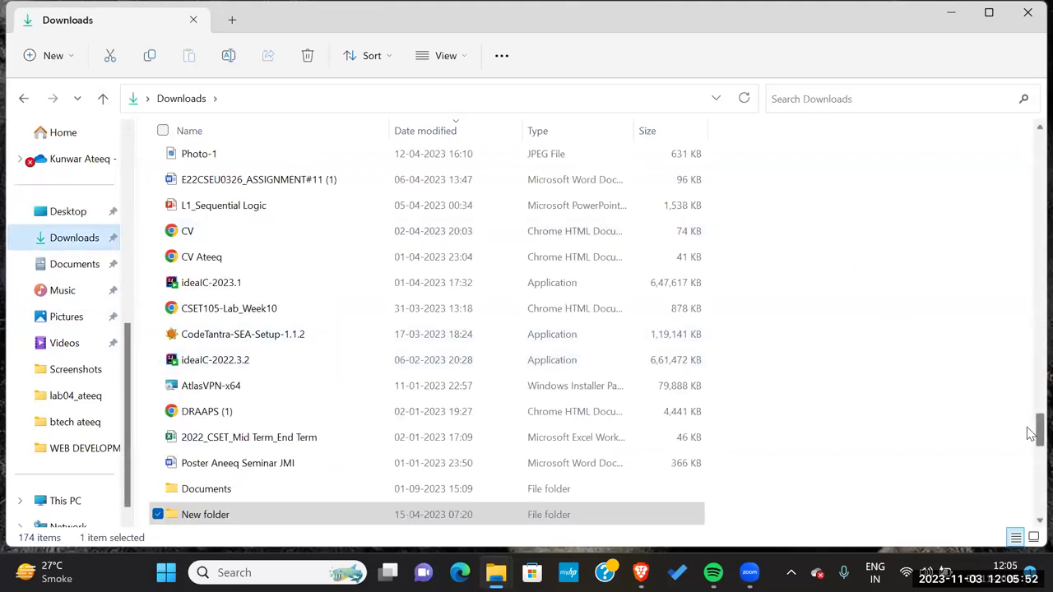
drag(1035, 438, 1035, 479)
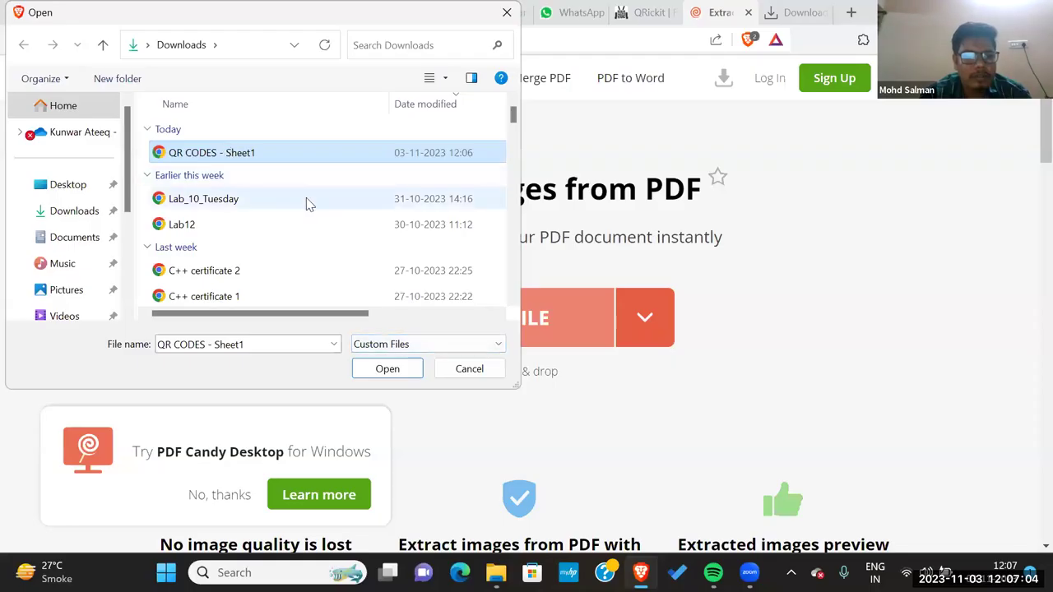
Upload QR CODES - Sheet1 from the Downloads folder to PDF Candy's image extractor and download the extracted images archive
click(457, 270)
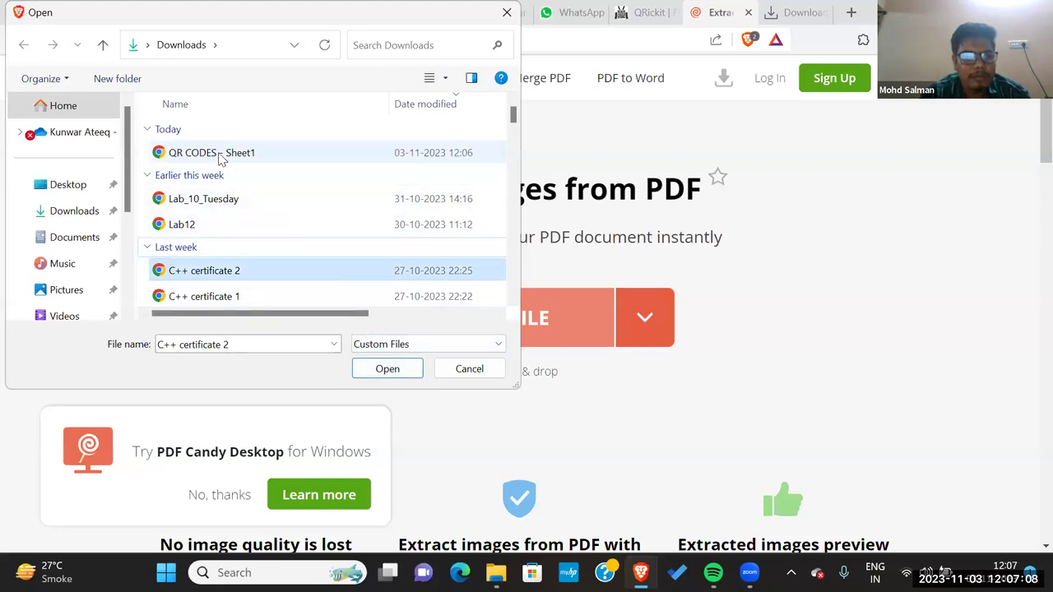
click(288, 155)
click(381, 370)
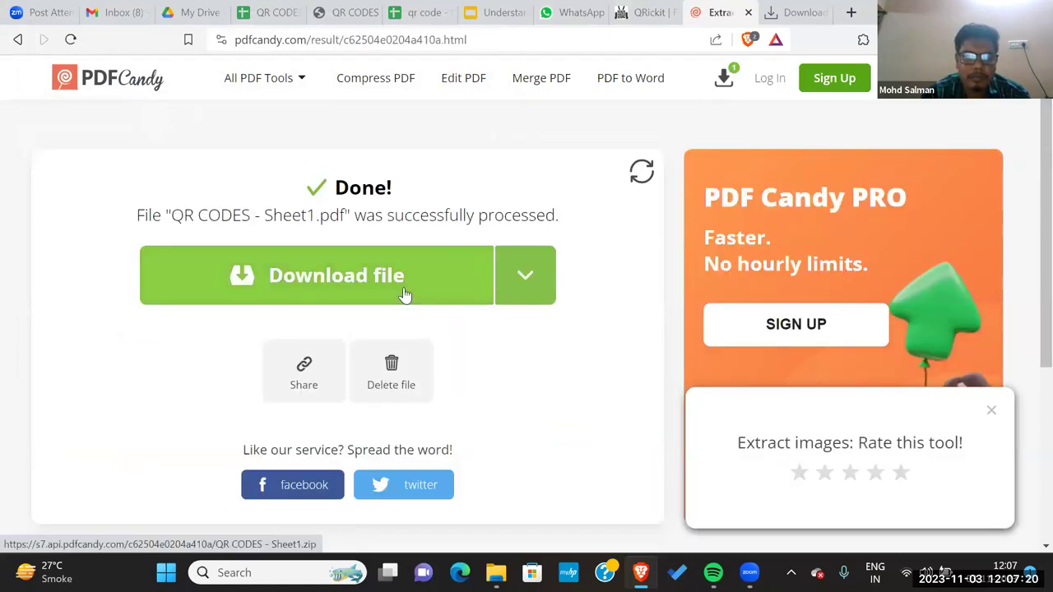
click(338, 278)
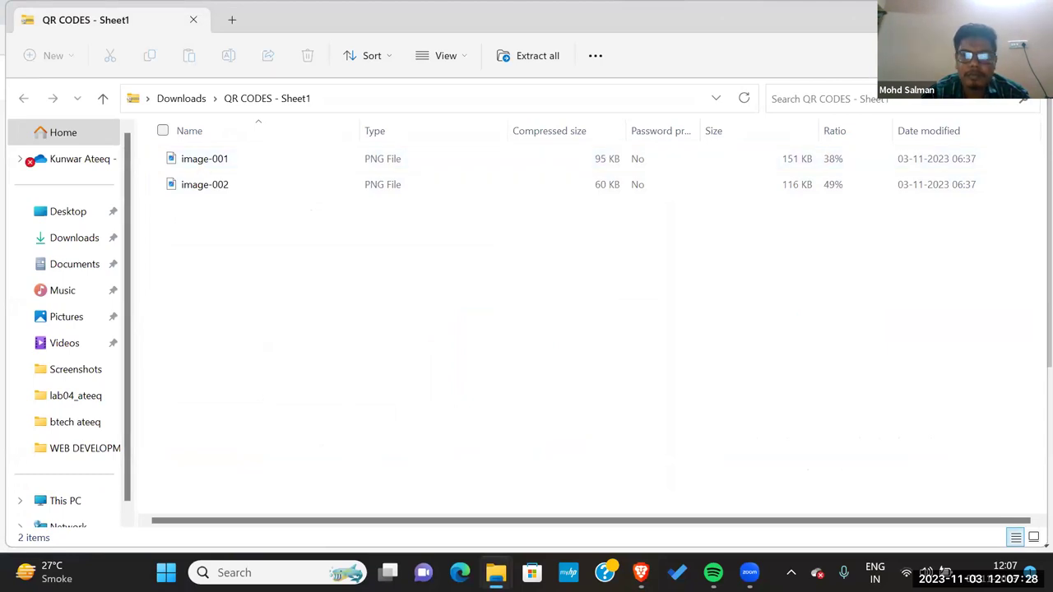
View image-001 from the downloaded QR CODES - Sheet1 archive, close it and return to the PDF Candy page in the browser
key(super+Up)
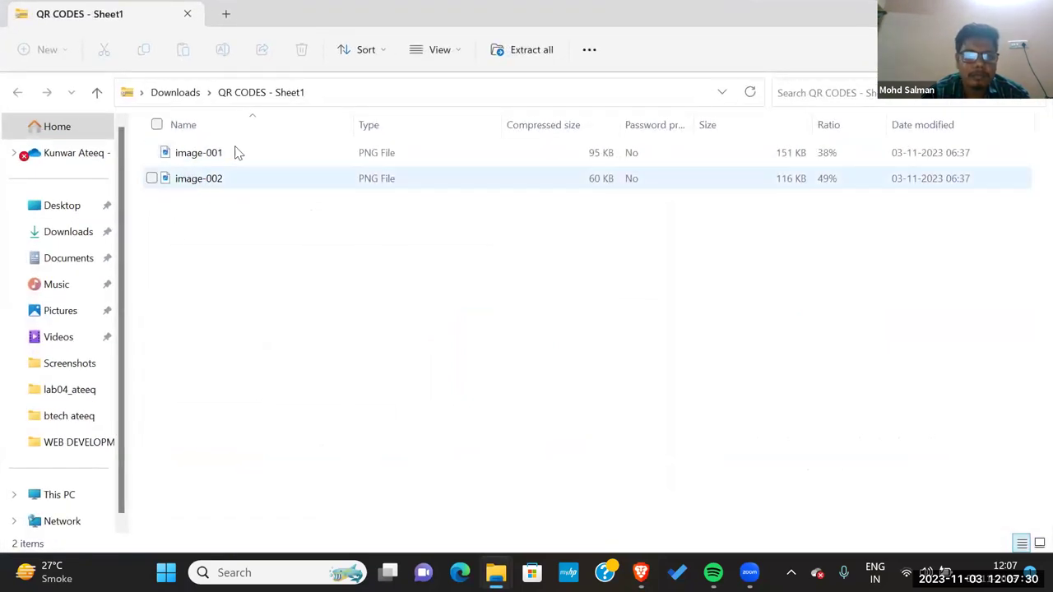
double_click(236, 152)
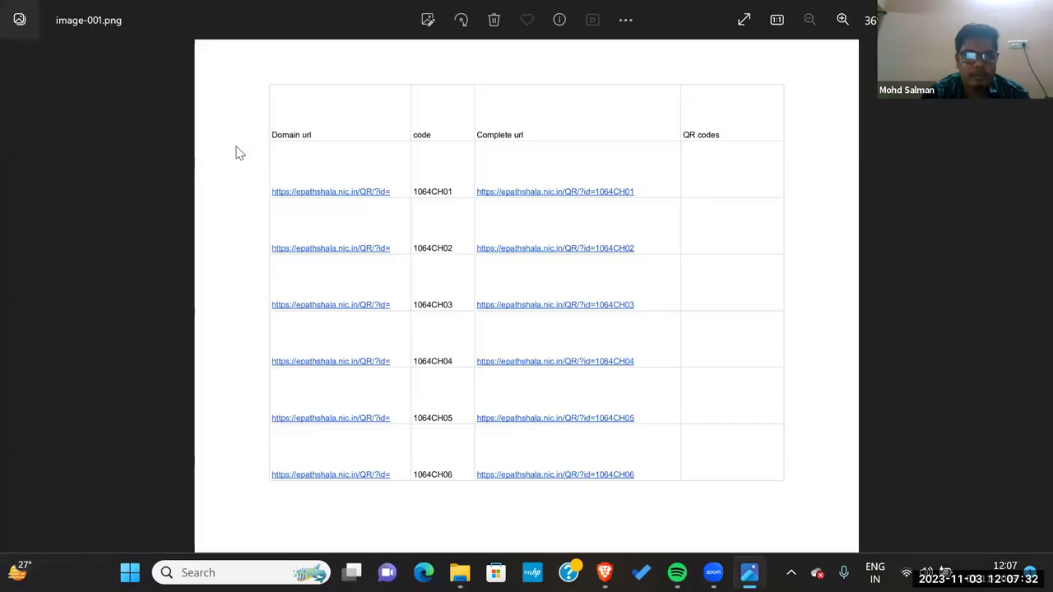
key(alt+F4)
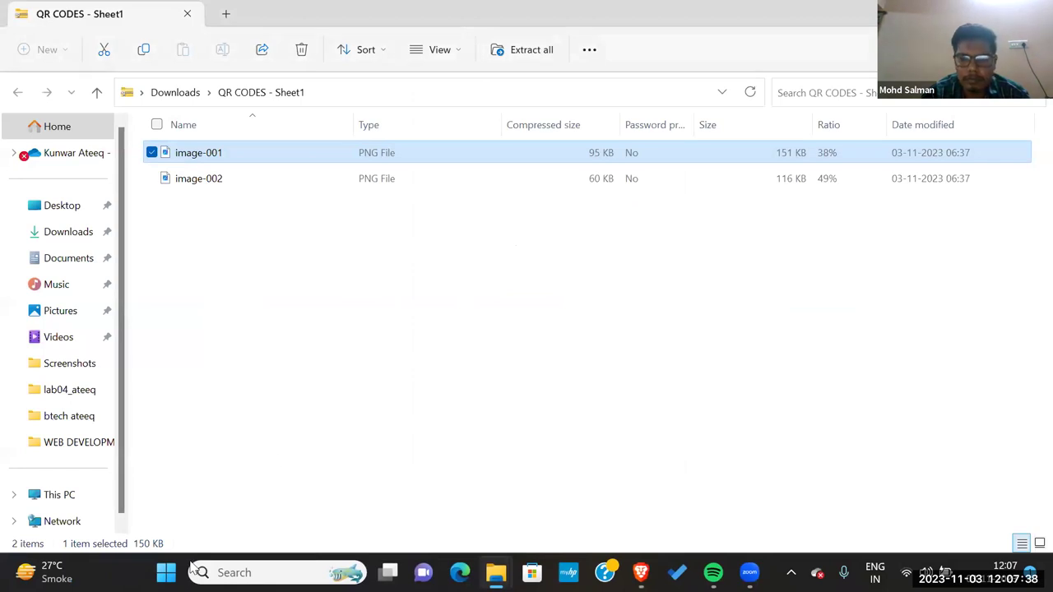
key(super+n)
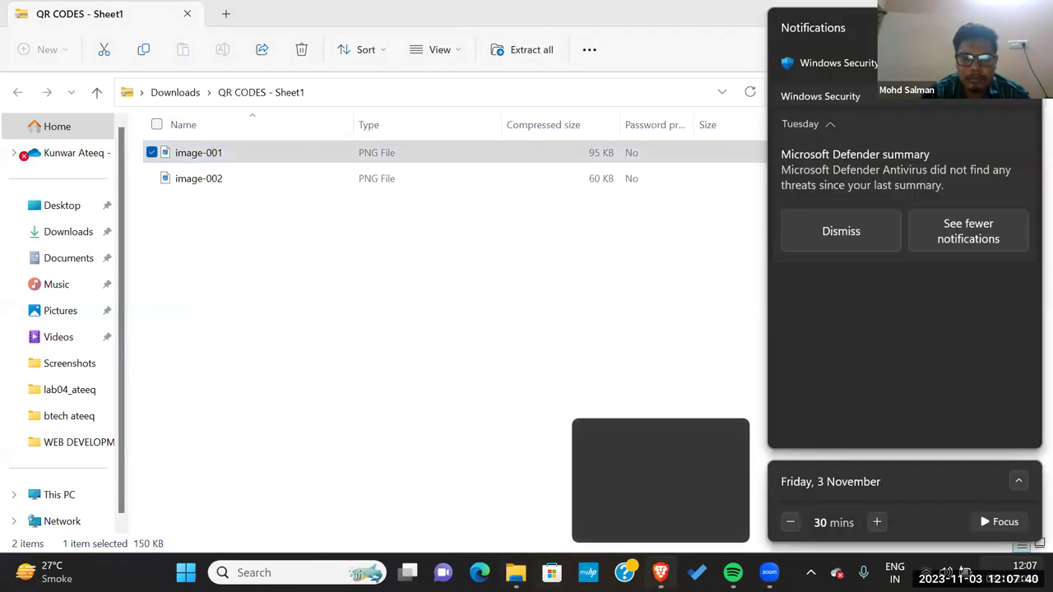
click(660, 573)
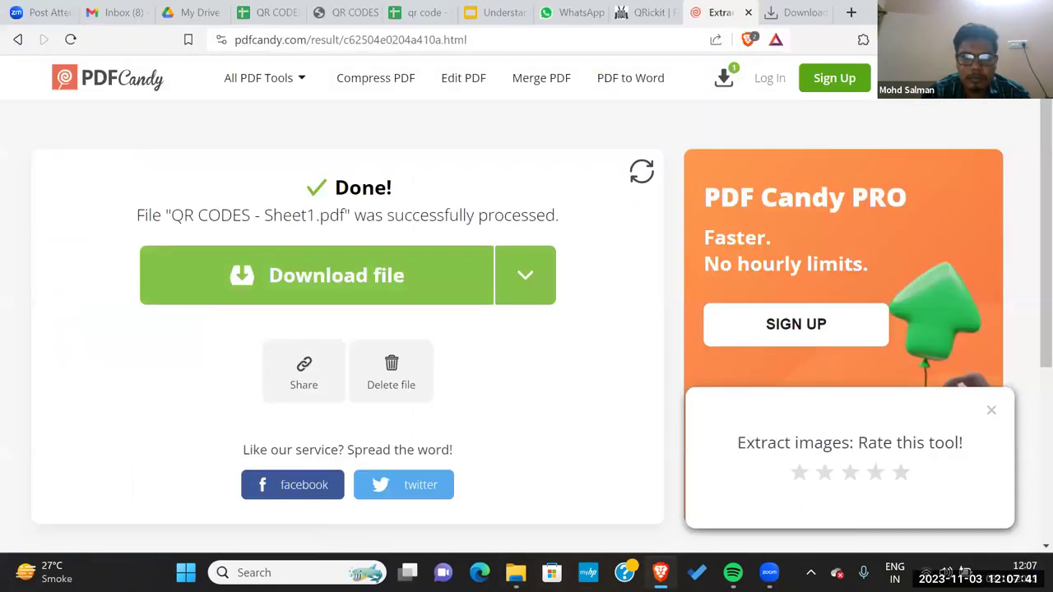
Close the PDF Candy result page, search Google for "pdf to image" and open iLovePDF's PDF to JPG tool
click(748, 12)
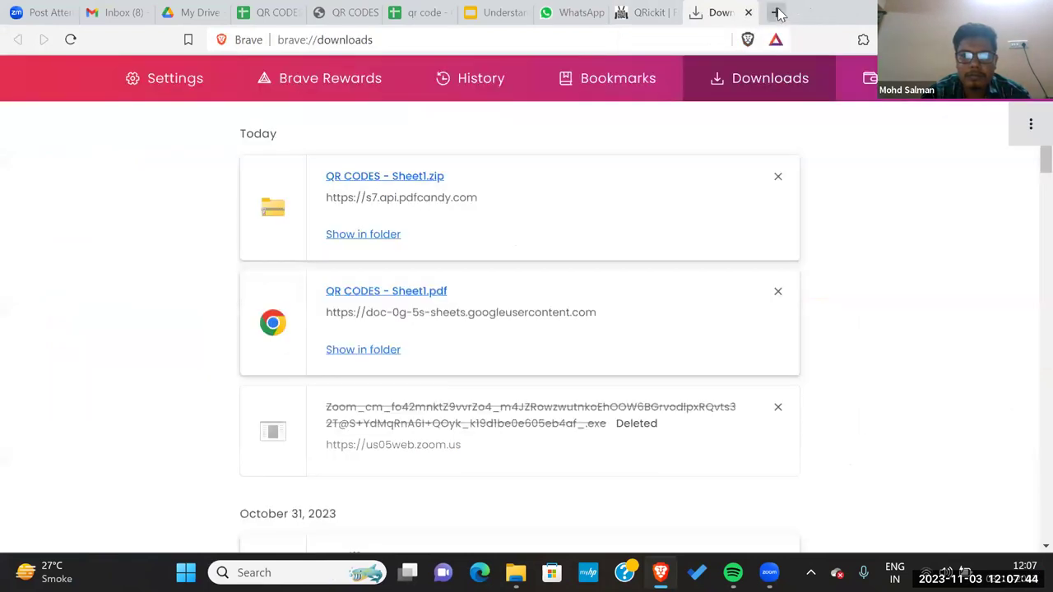
click(778, 13)
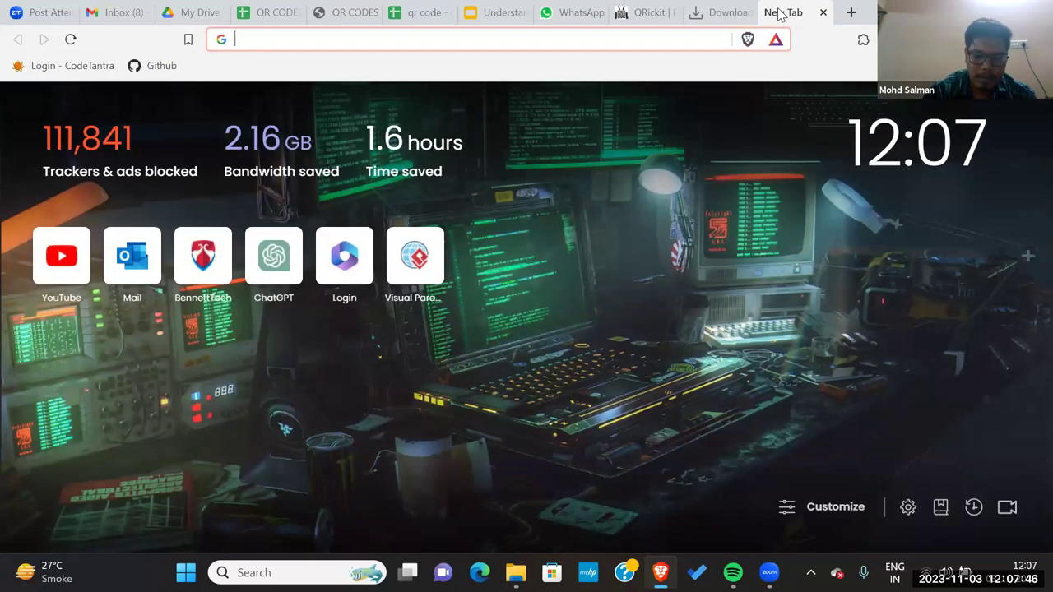
text(pdf)
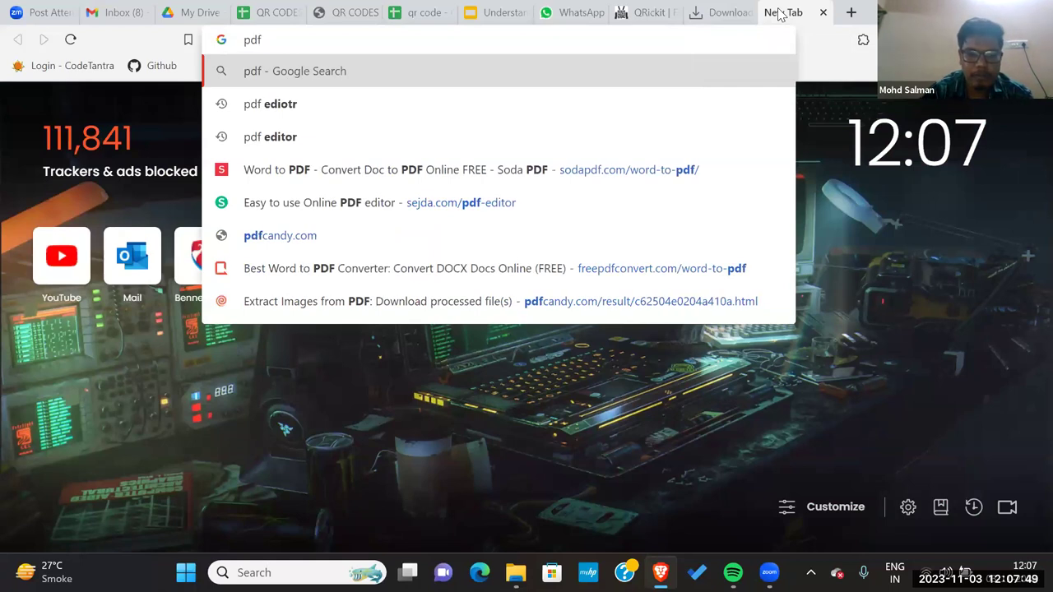
text( to images)
key(BackSpace)
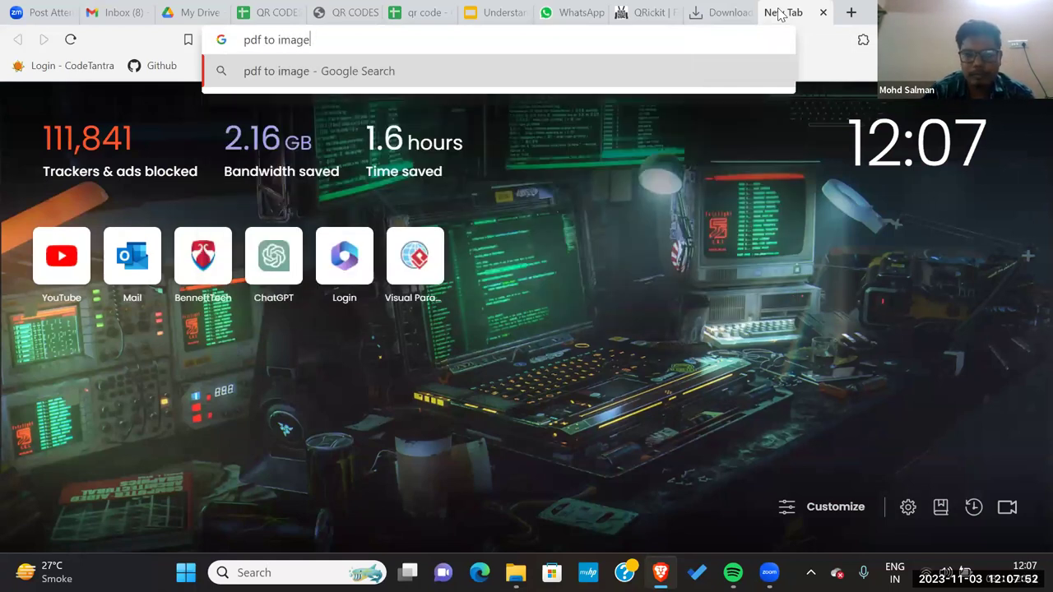
key(Return)
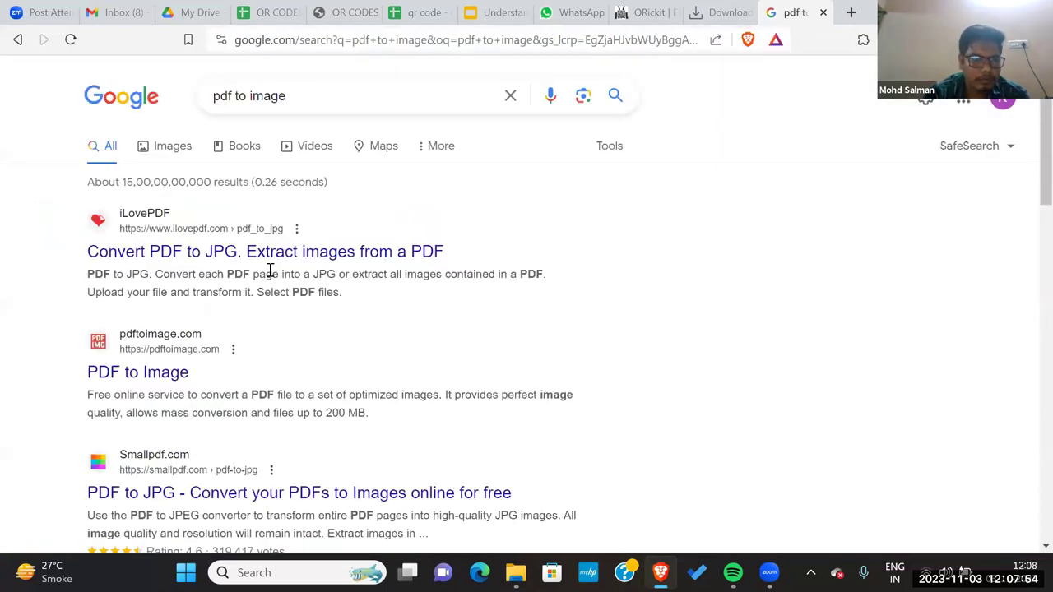
click(326, 256)
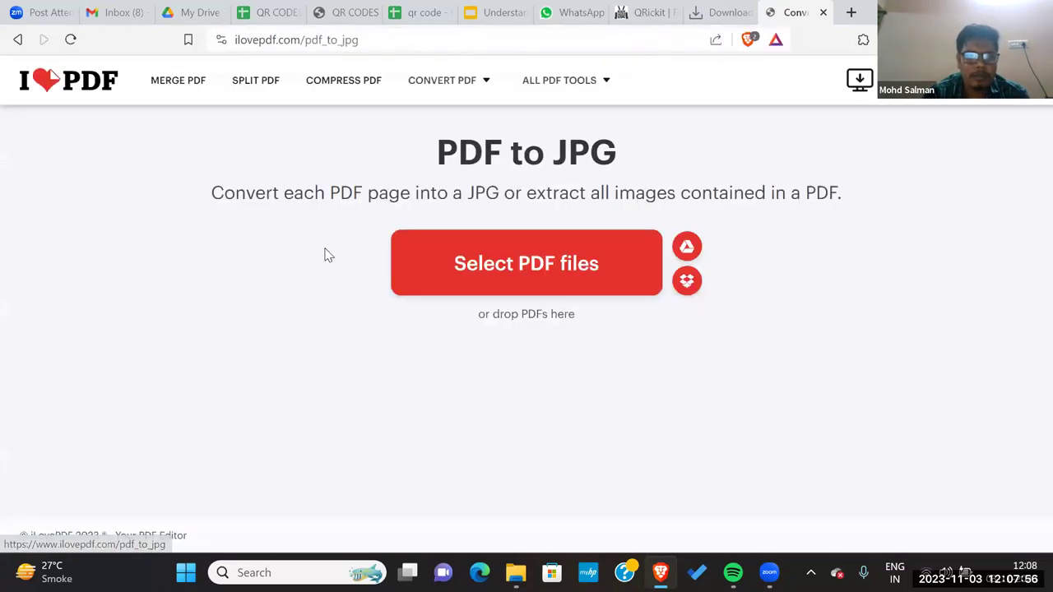
Upload QR CODES - Sheet1 from Downloads to iLovePDF and try to convert it to JPG with the Extract Images option
click(609, 281)
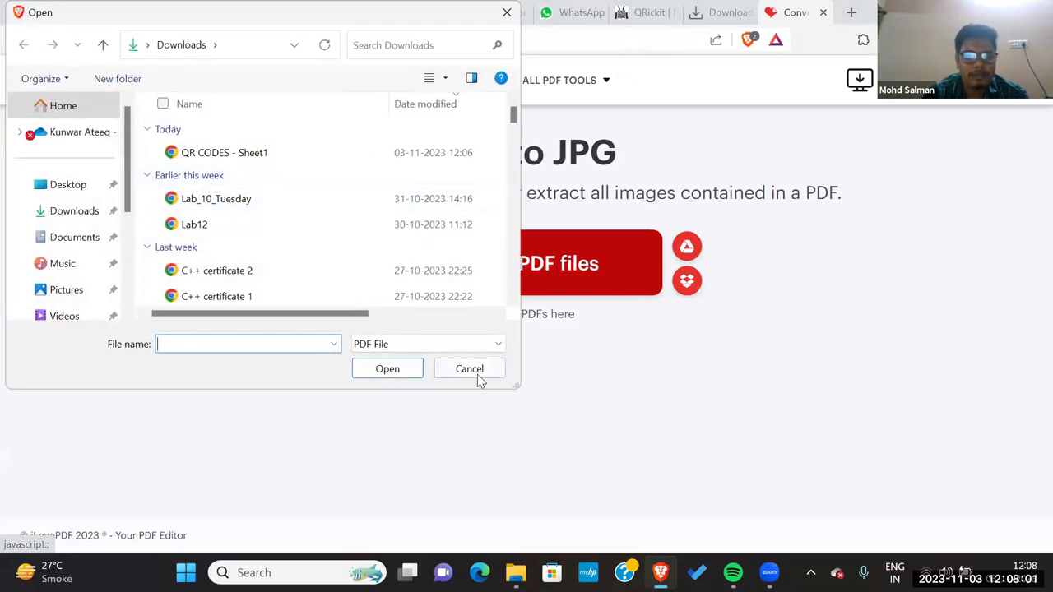
click(256, 158)
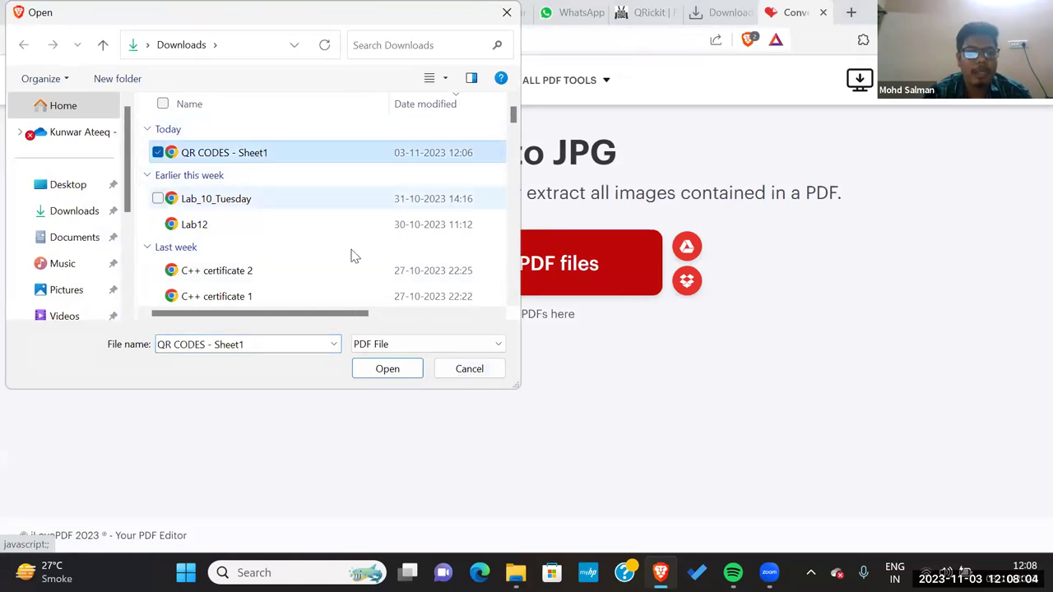
click(415, 371)
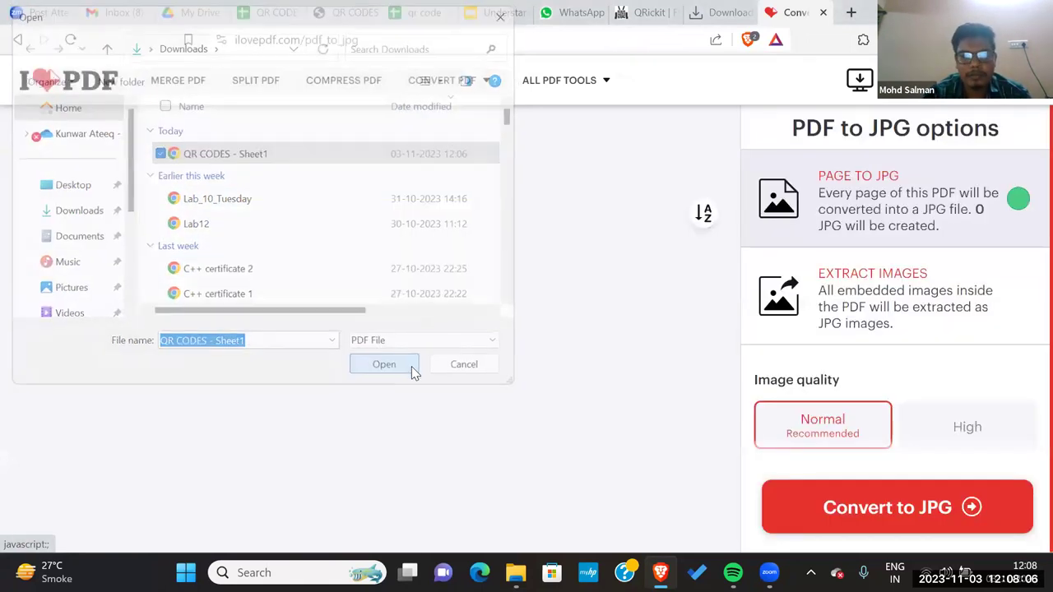
click(874, 320)
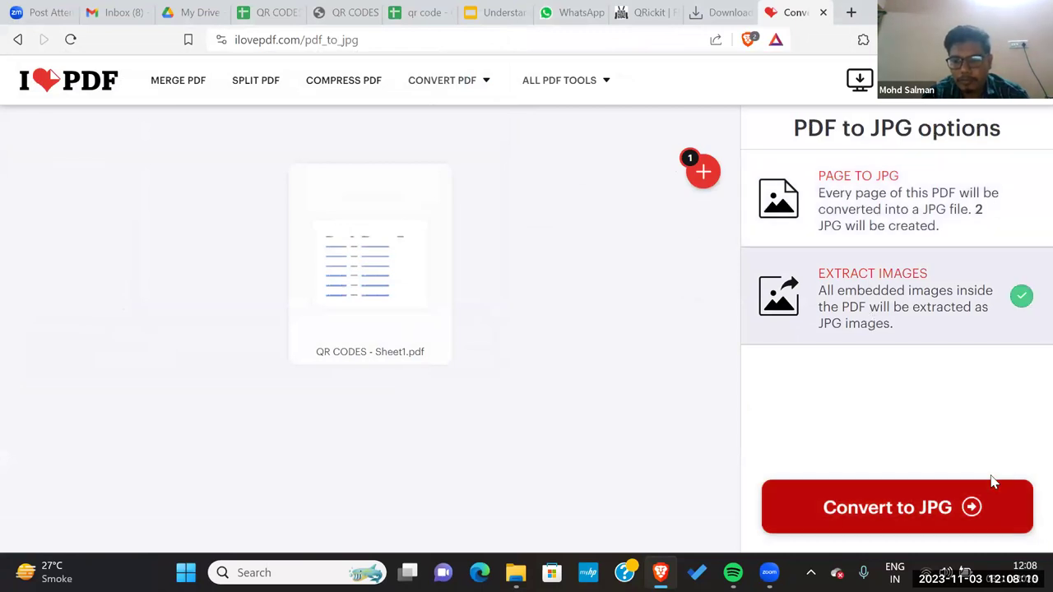
click(1029, 505)
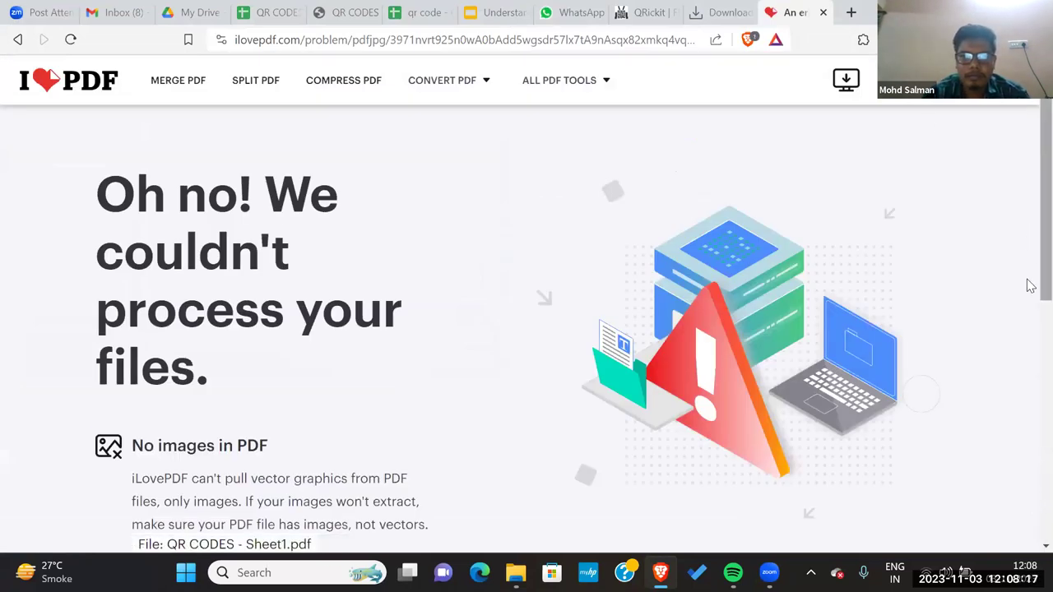
scroll(1028, 330, down, 7)
scroll(1027, 282, up, 7)
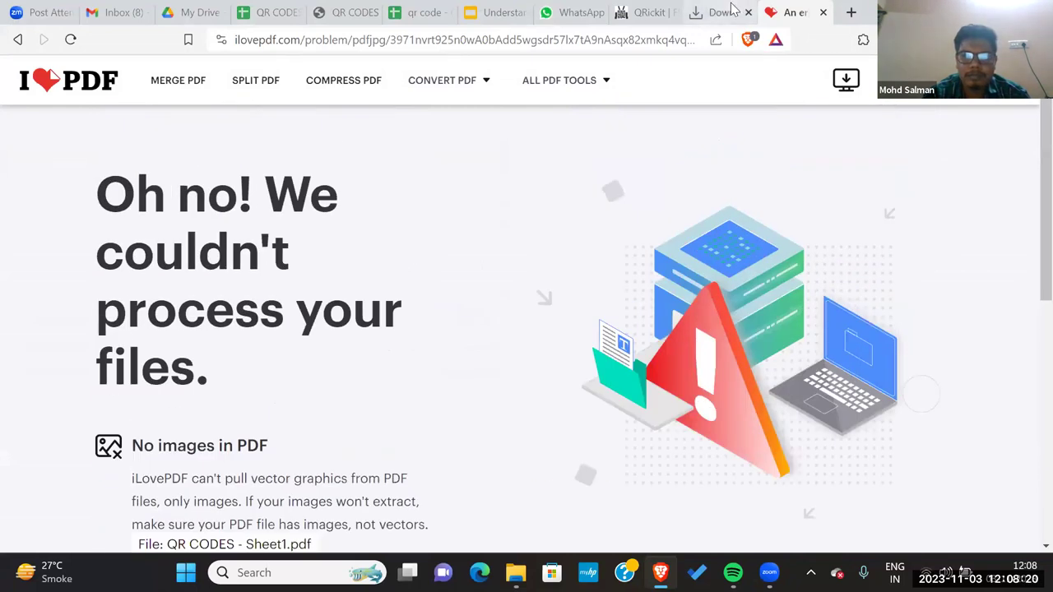
Leave the iLovePDF page and search Google again for "pdf to image" in a new tab
click(853, 13)
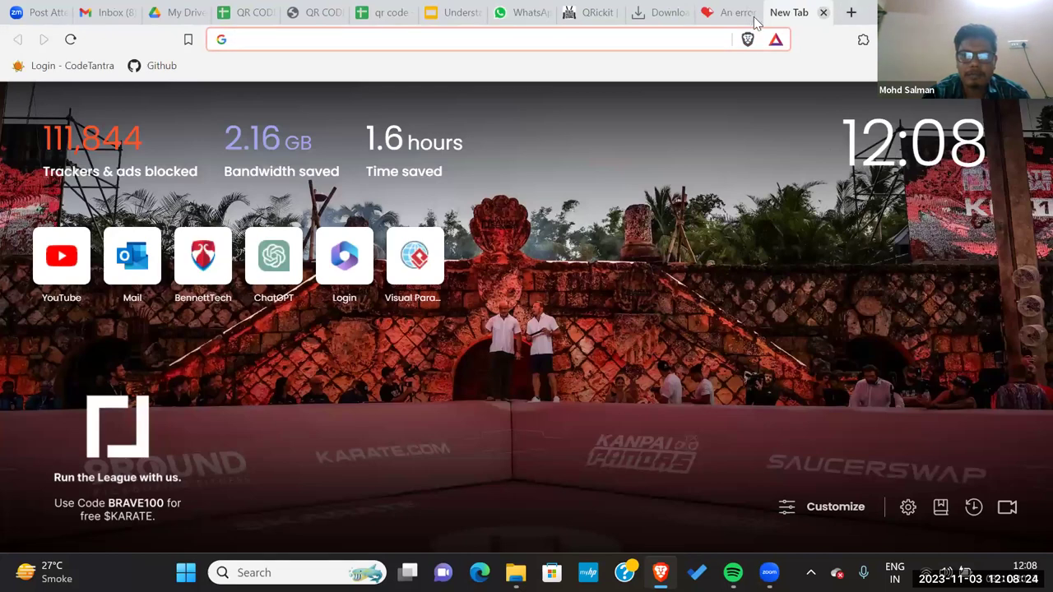
click(748, 16)
click(791, 18)
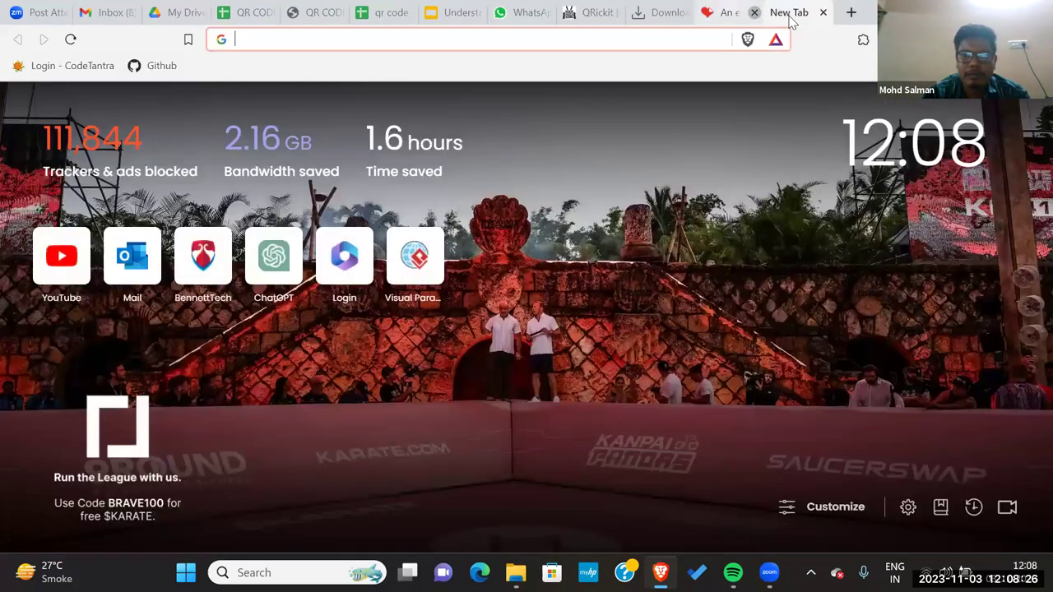
click(790, 21)
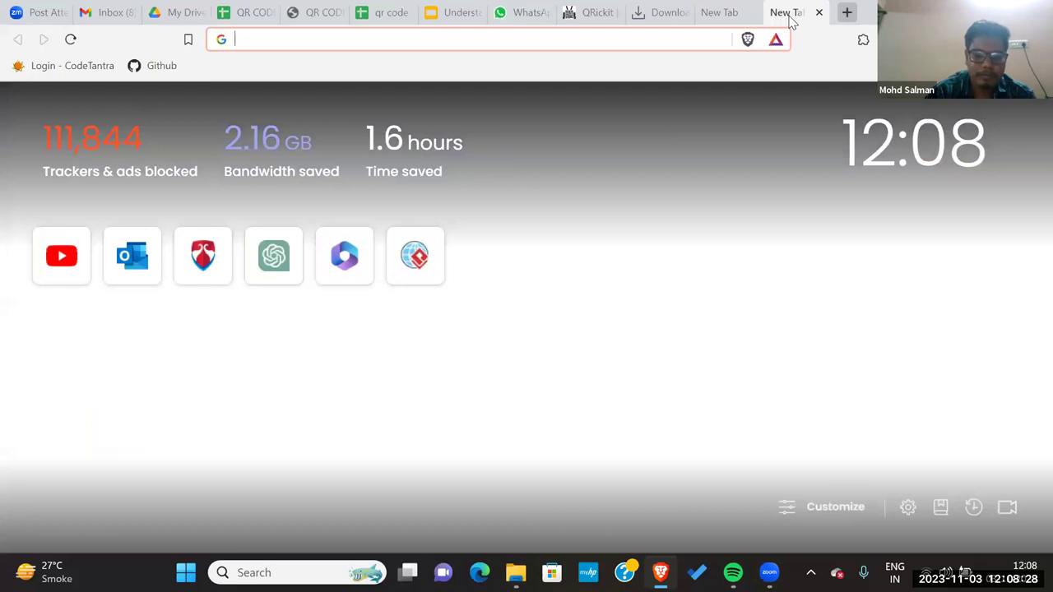
text(pdf)
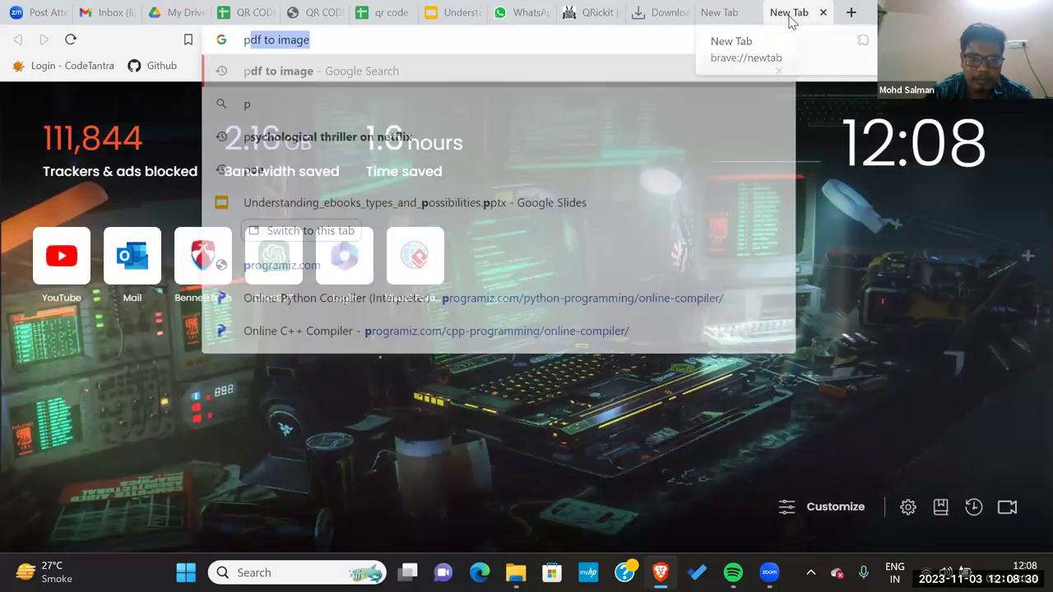
text( to inag)
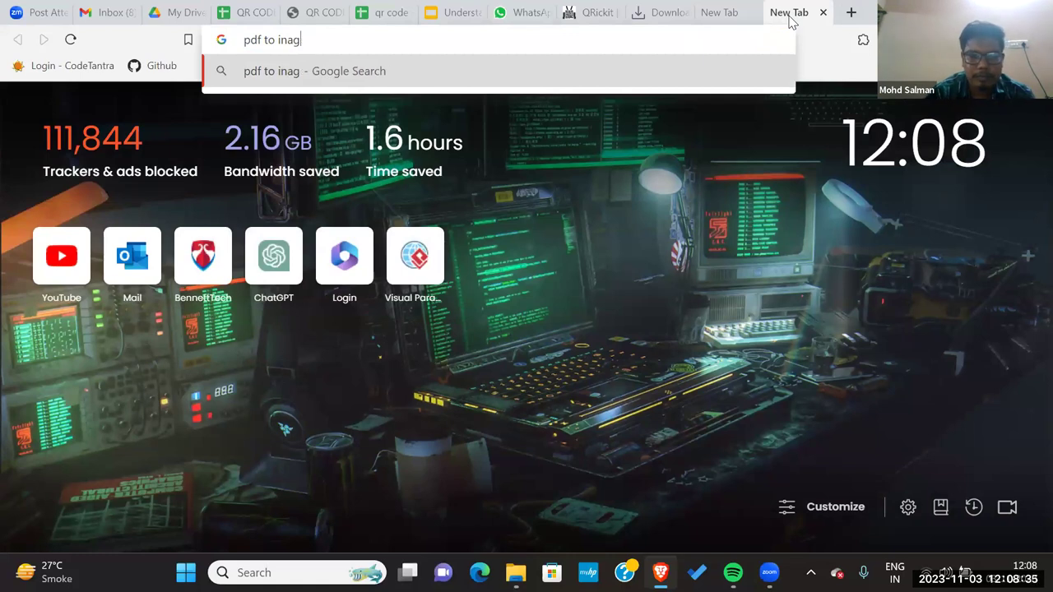
key(BackSpace)
key(BackSpace)
key(BackSpace)
text(mage)
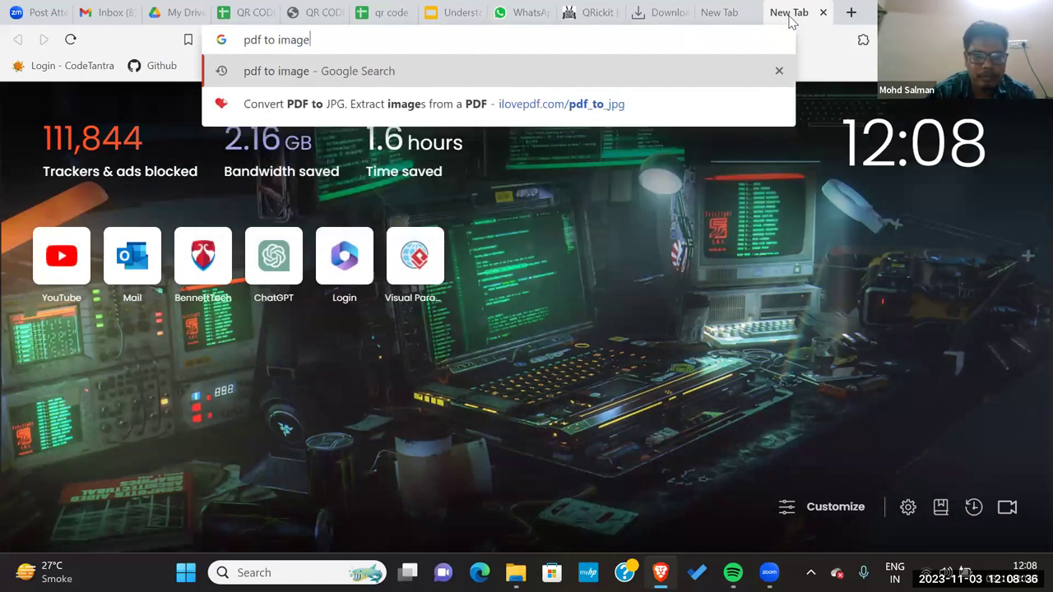
key(Return)
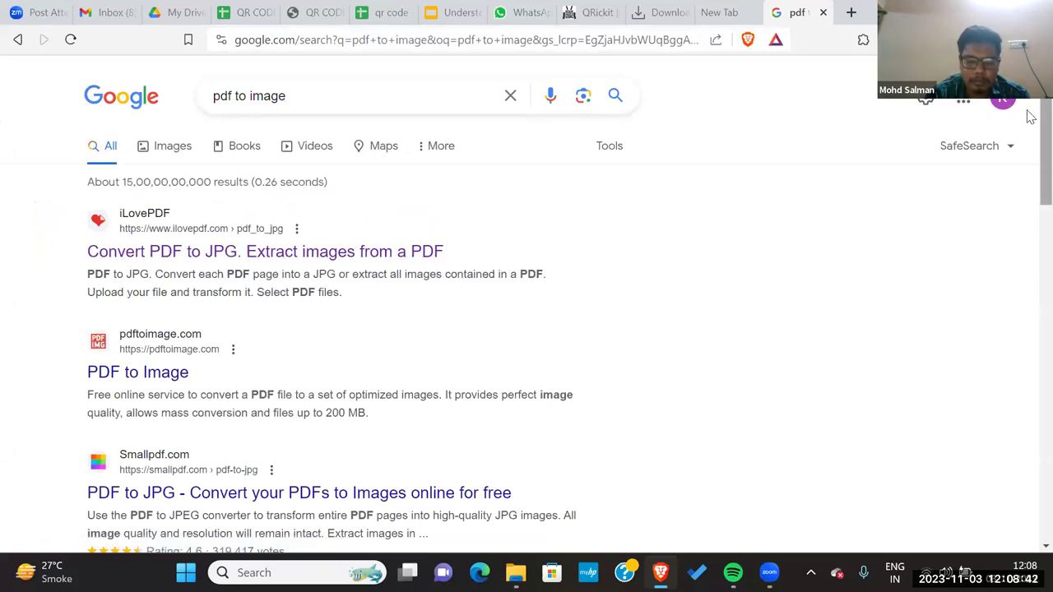
Open PDF2Go's PDF to JPG converter from the search results, browse for a file to upload and cancel the selection
scroll(1028, 124, down, 4)
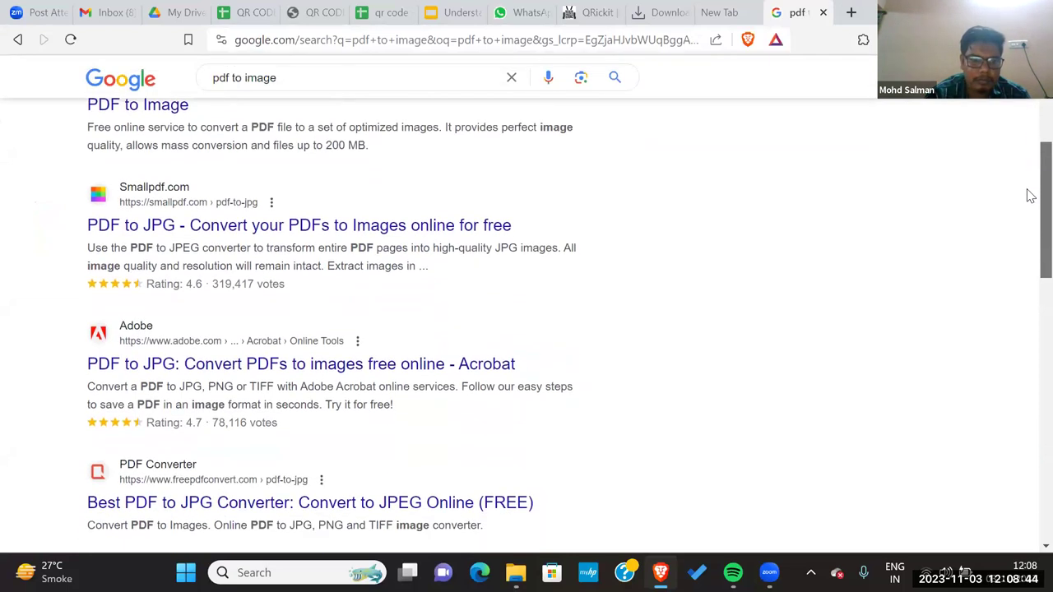
scroll(1029, 210, down, 4)
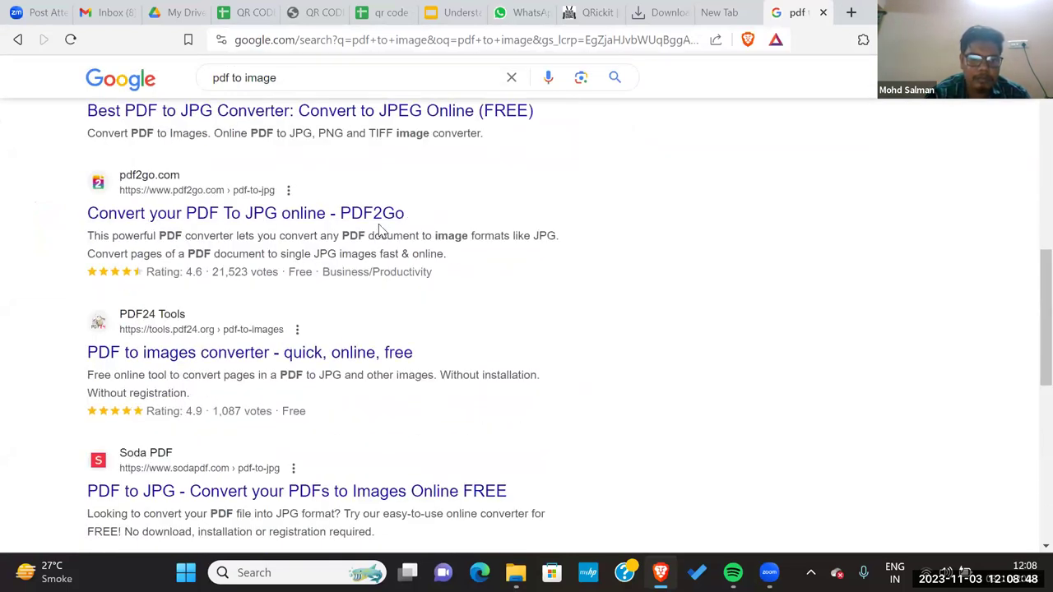
click(378, 220)
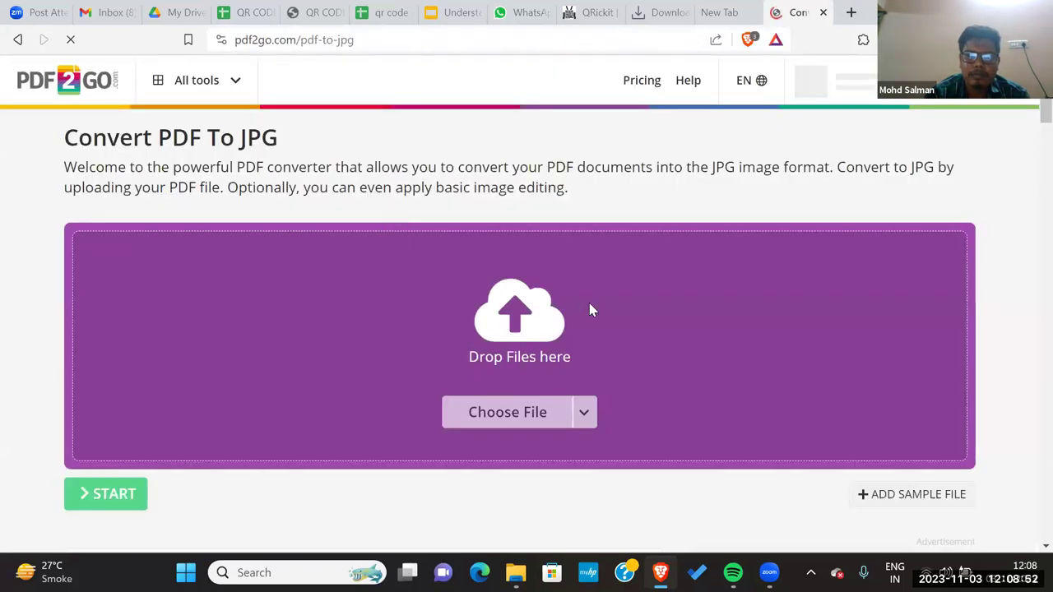
click(527, 409)
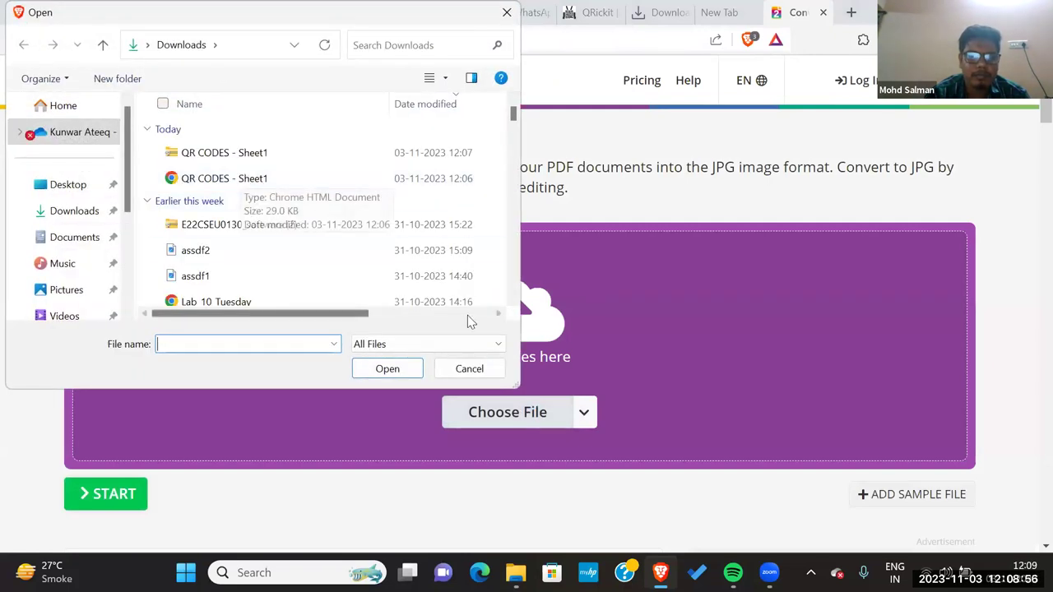
click(462, 372)
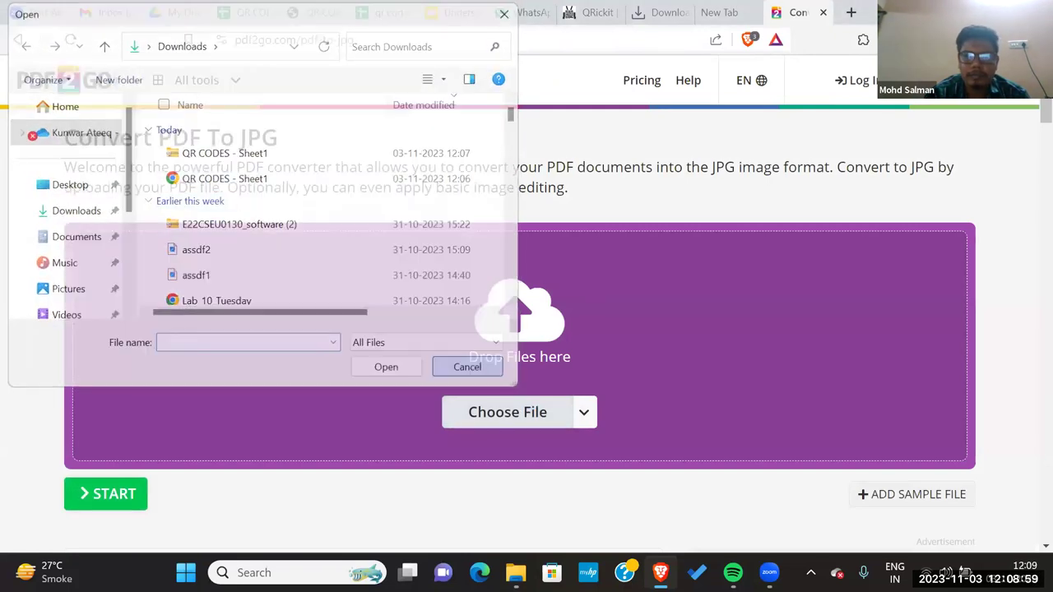
Switch to the Downloads folder in File Explorer and extract the zipped QR CODES - Sheet1 archive
key(super+Down)
key(super+Down)
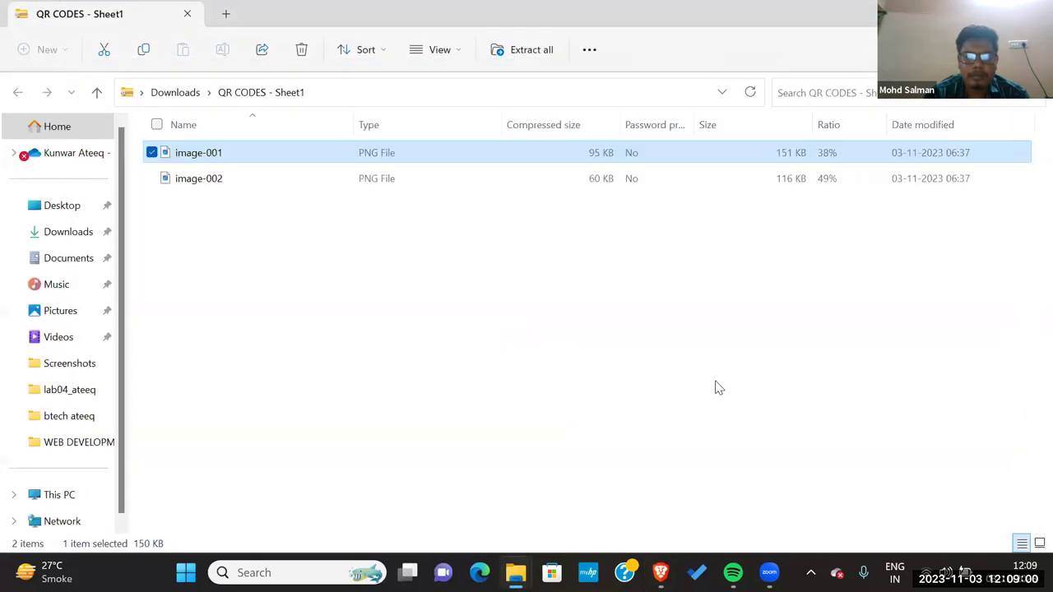
mouse_move(516, 573)
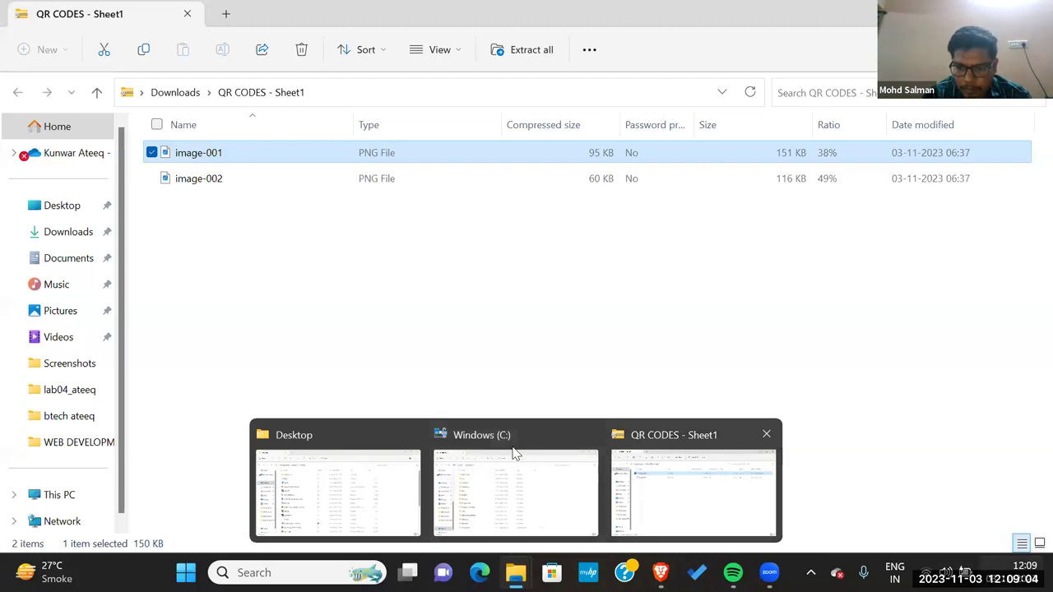
key(super+n)
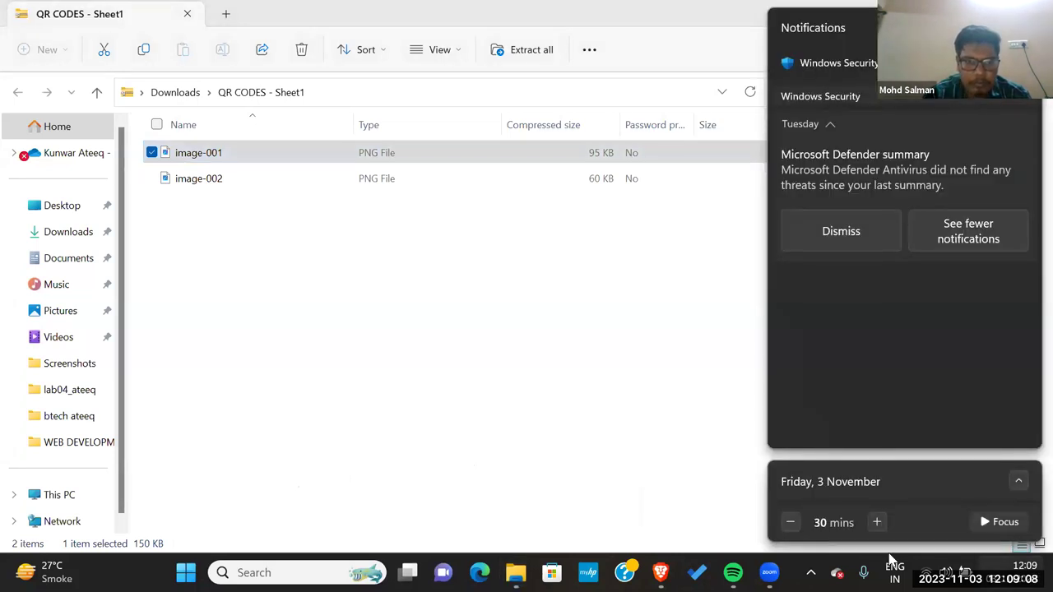
key(Escape)
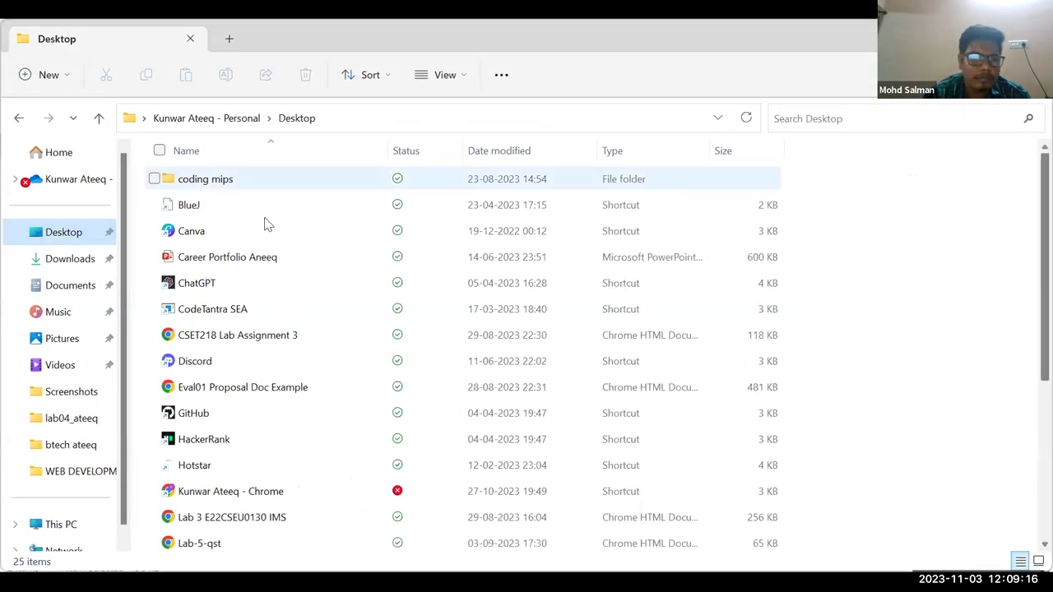
click(70, 259)
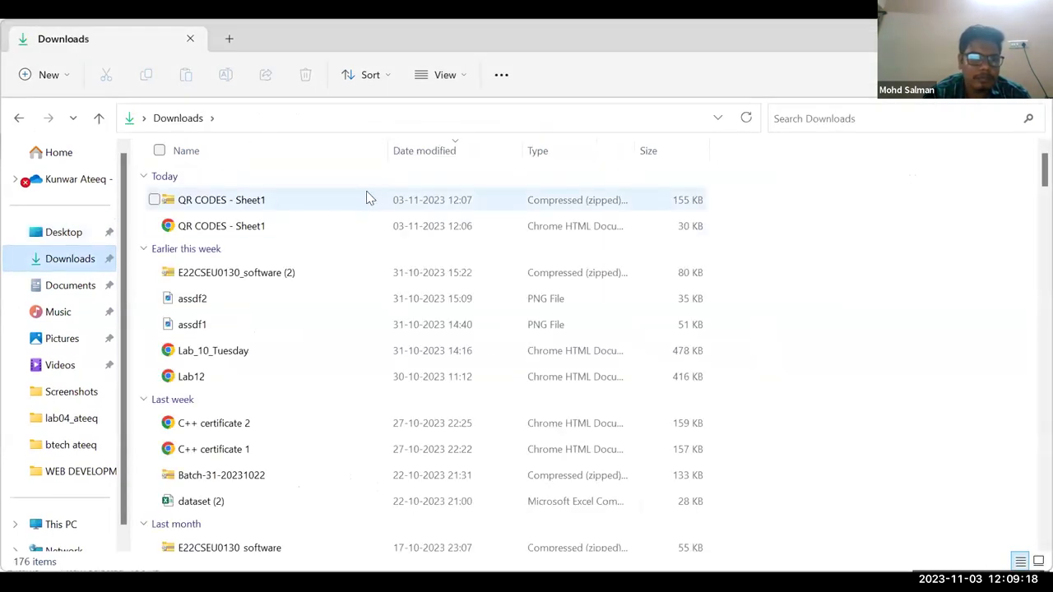
click(300, 208)
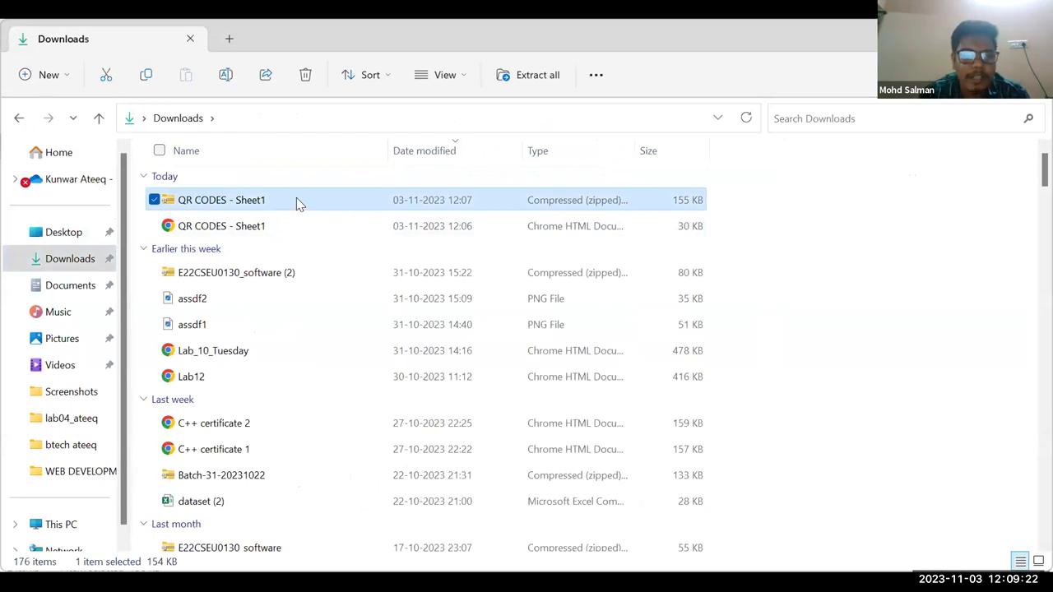
right_click(298, 204)
click(375, 265)
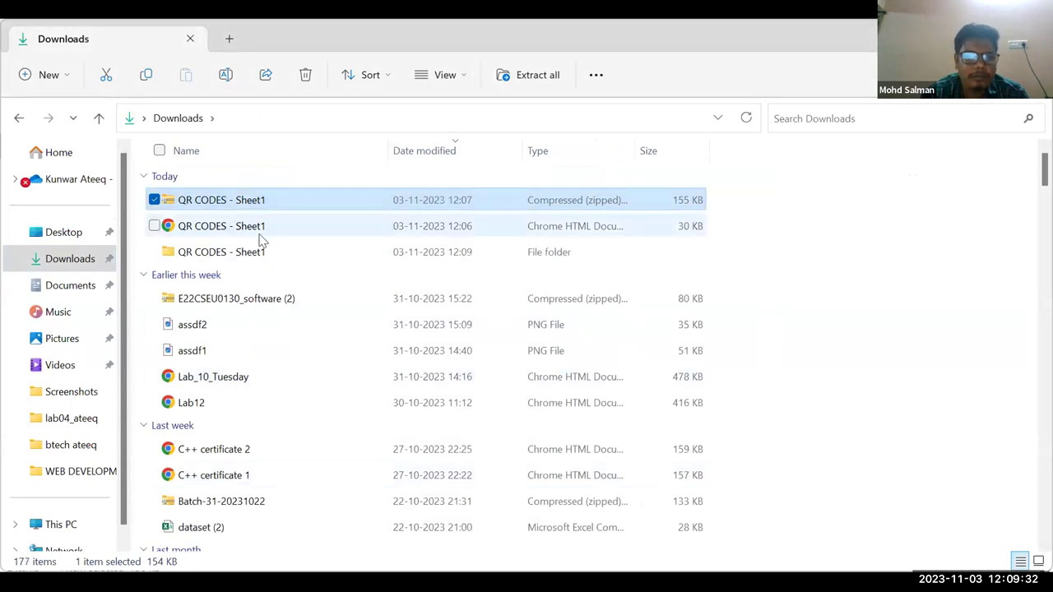
View image-001 from the extracted QR CODES - Sheet1 folder, then deselect it
double_click(231, 252)
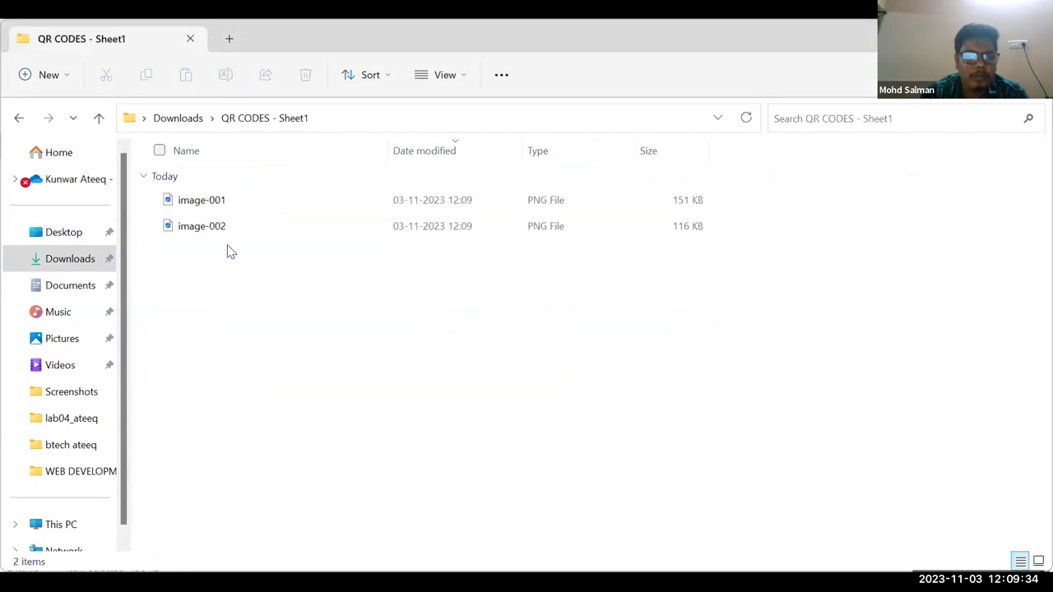
click(206, 206)
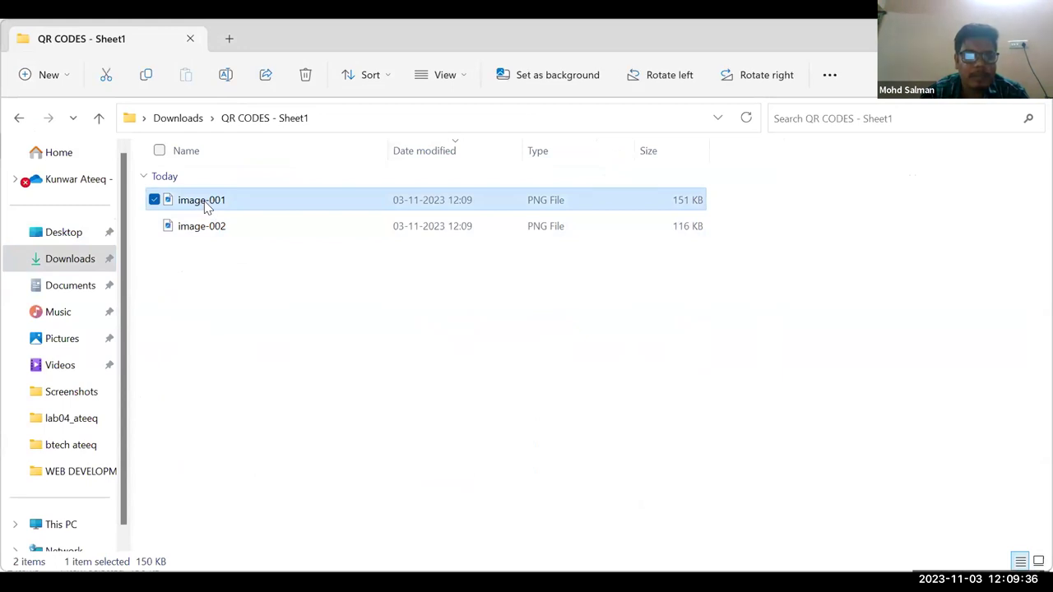
double_click(207, 206)
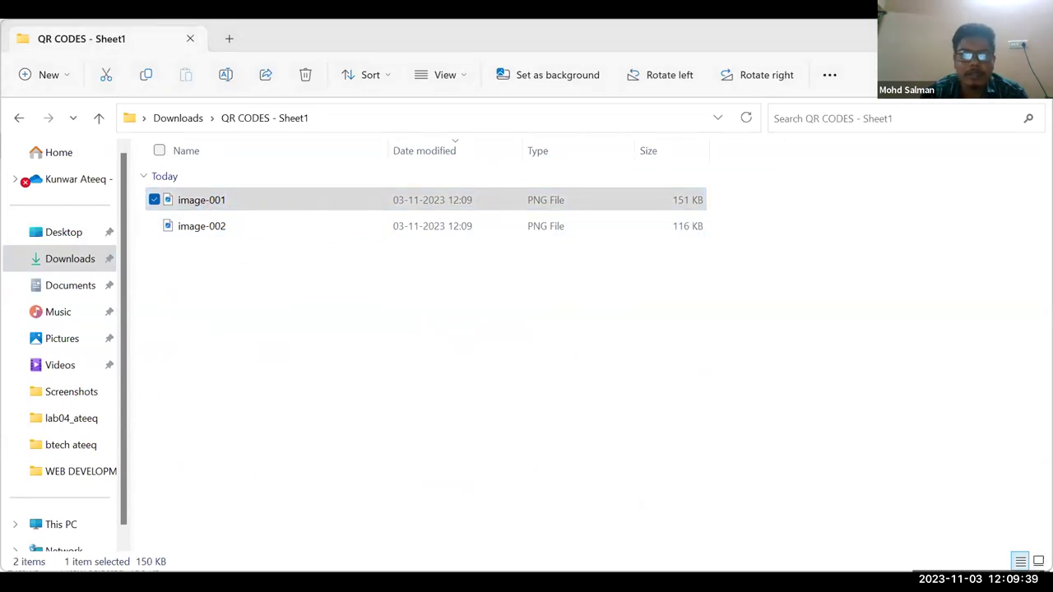
click(436, 439)
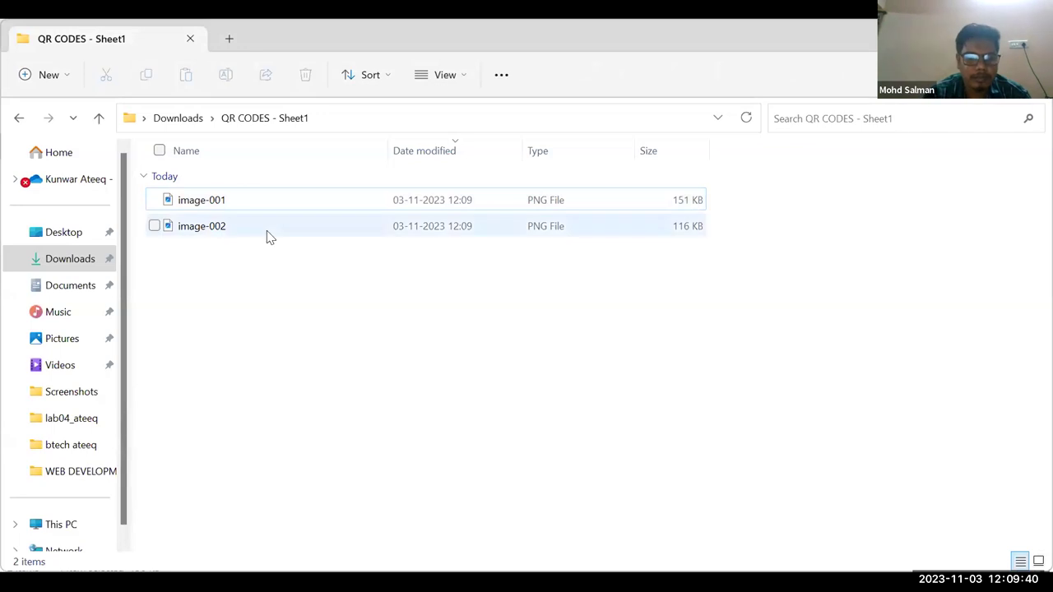